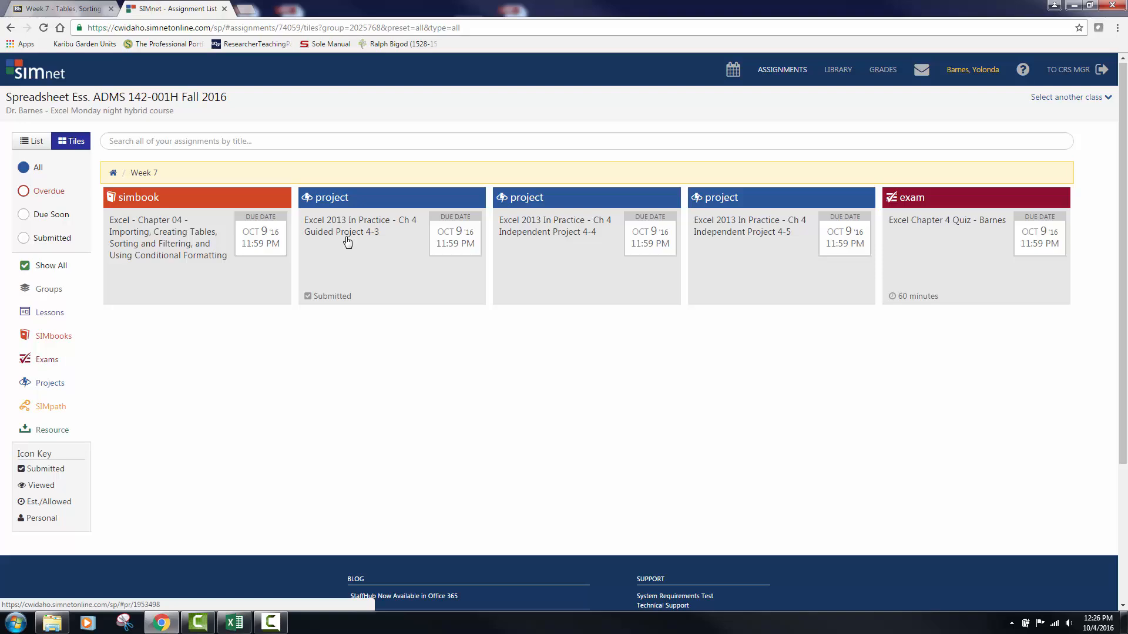
- Open the Excel 2013 In Practice Ch 4 Guided Project 4-3 assignment and check its downloaded resources folder for the expense data file
{"action": "left_click", "coordinate": [355, 238]}
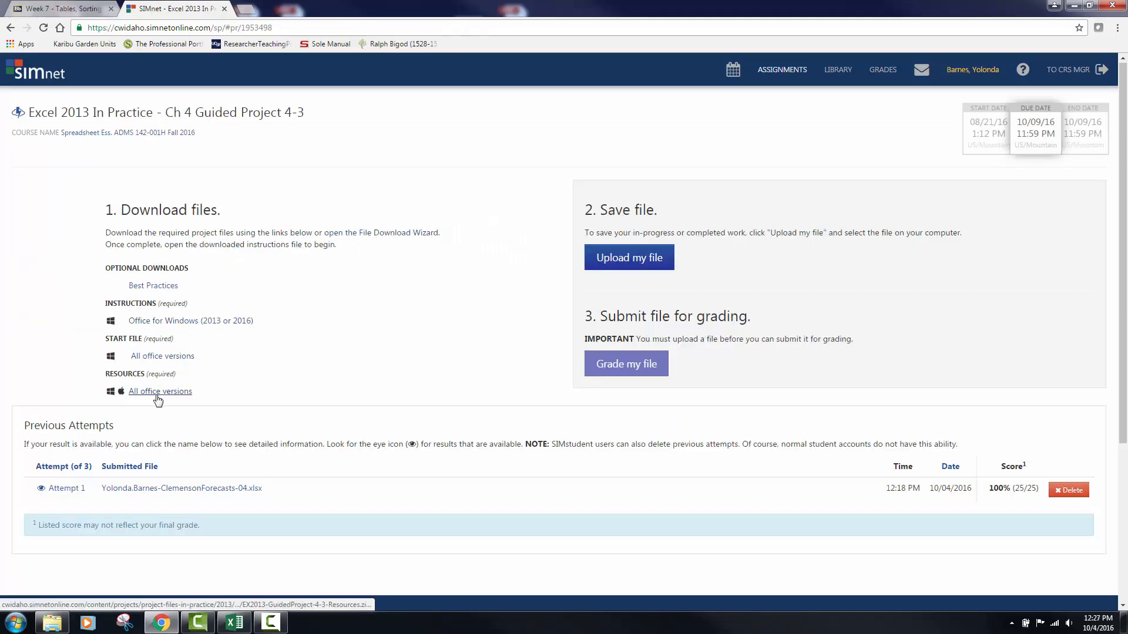
{"action": "left_click", "coordinate": [53, 623]}
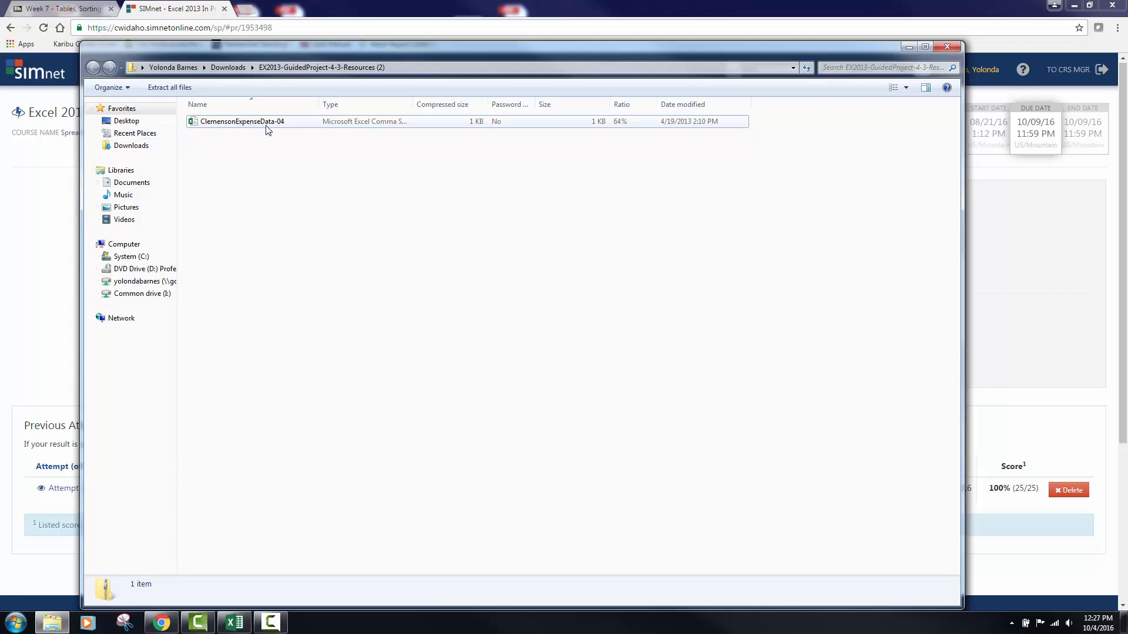
{"action": "left_click", "coordinate": [910, 48]}
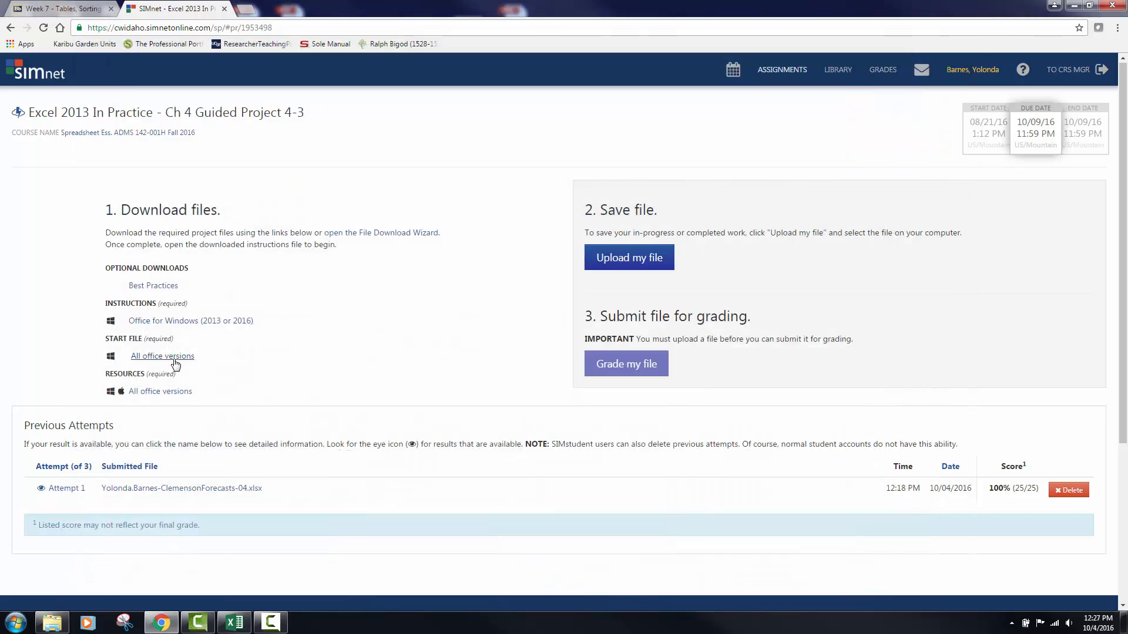
- Switch to the ClemensonForecasts-04 workbook in Excel and review the data on the Past&Projected and Expense Info sheets
{"action": "left_click", "coordinate": [236, 623]}
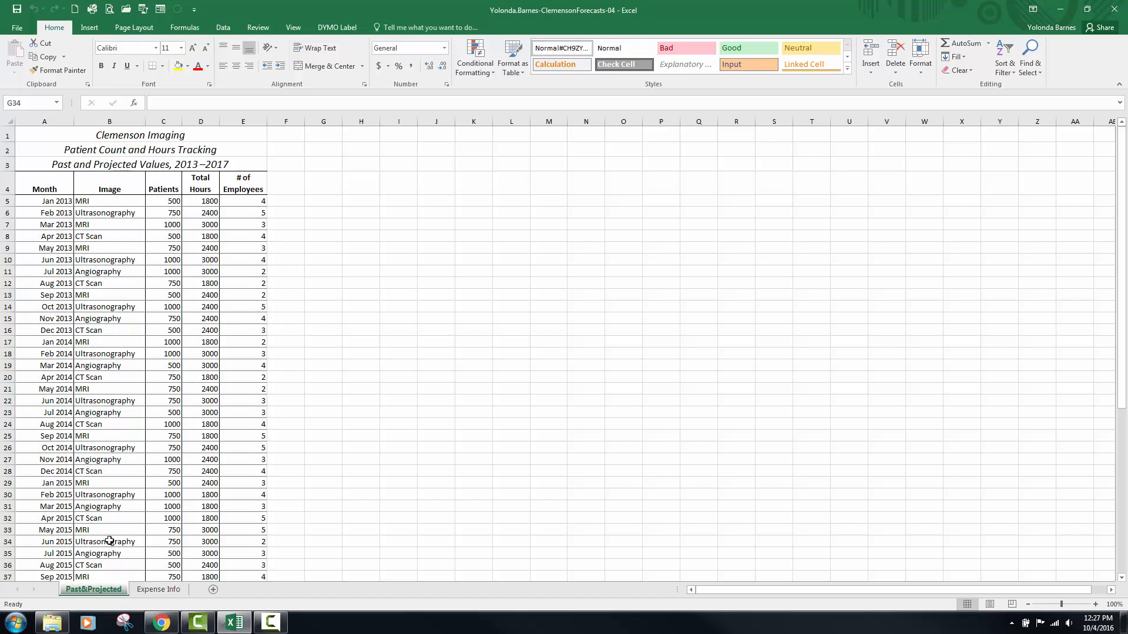
{"action": "left_click", "coordinate": [66, 331]}
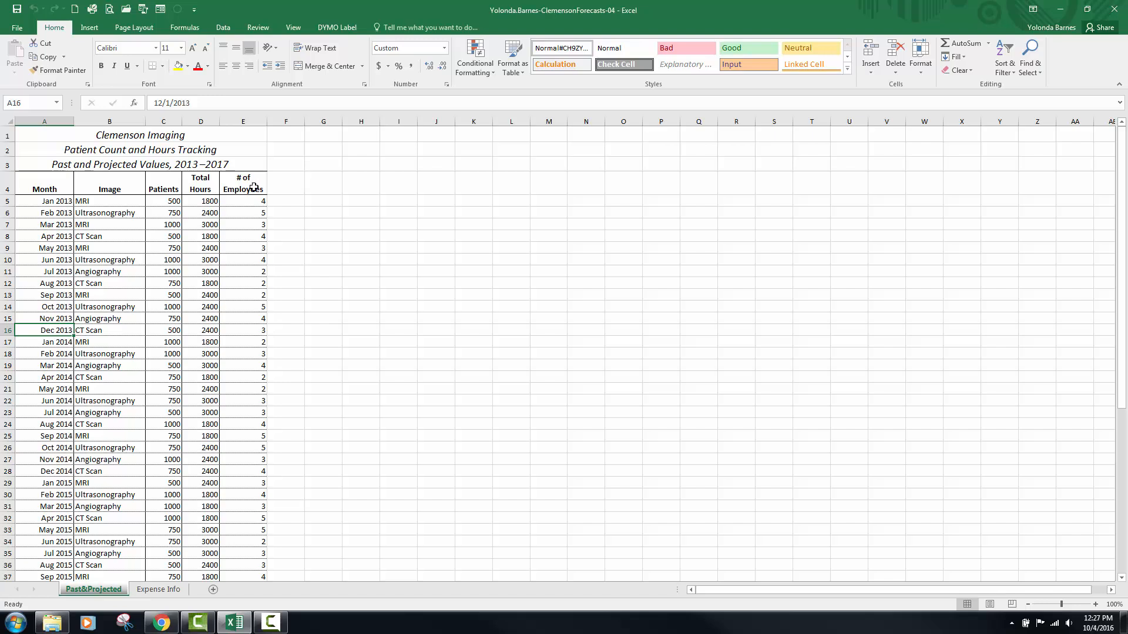
{"action": "left_click", "coordinate": [56, 238]}
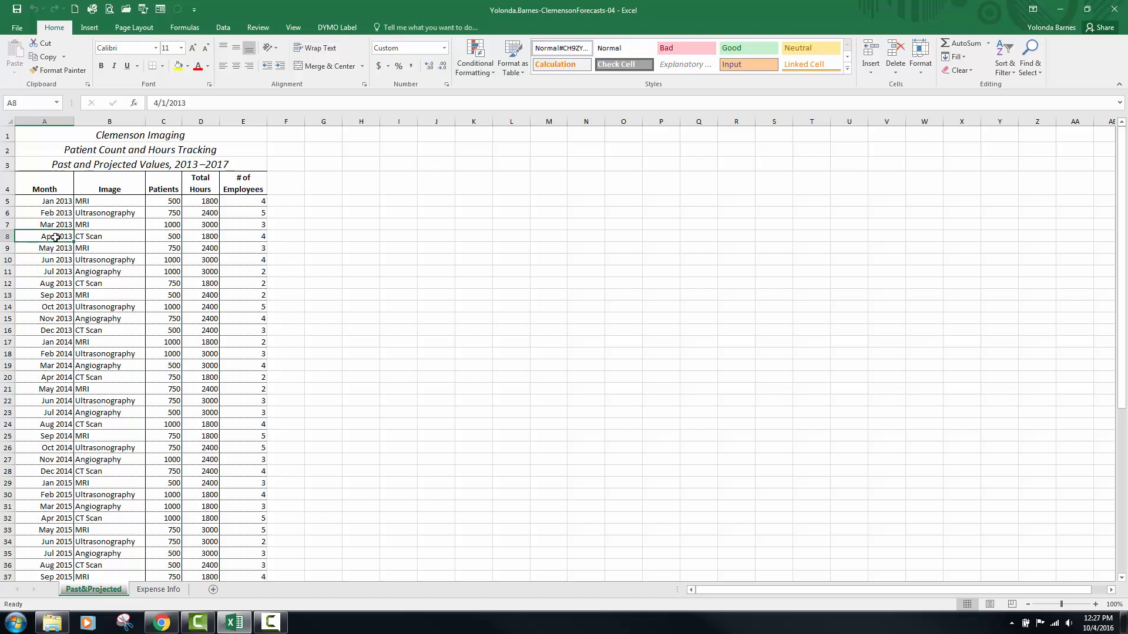
{"action": "left_click", "coordinate": [89, 264]}
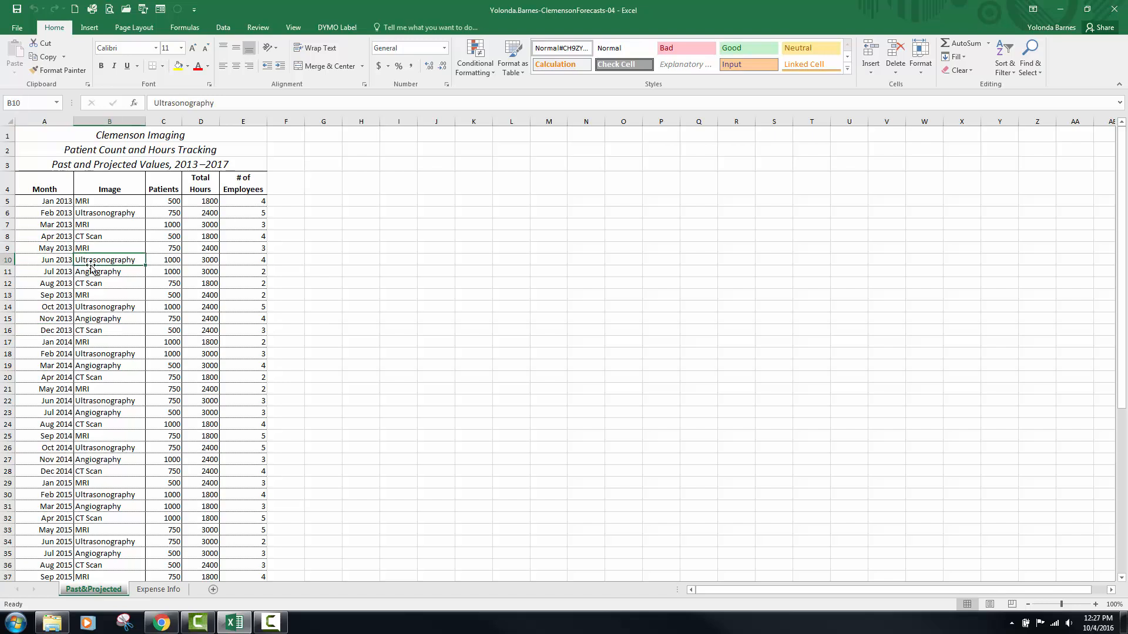
{"action": "left_click", "coordinate": [65, 213]}
{"action": "scroll", "coordinate": [64, 264], "scroll_direction": "down", "scroll_amount": 1}
{"action": "scroll", "coordinate": [65, 264], "scroll_direction": "down", "scroll_amount": 11}
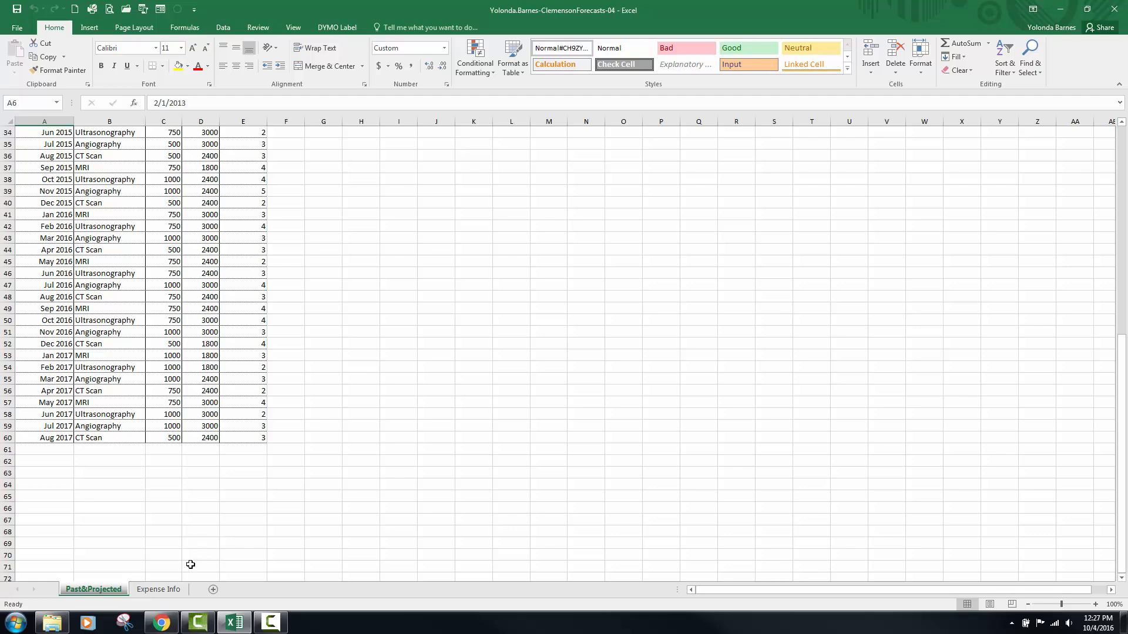
{"action": "left_click", "coordinate": [176, 589]}
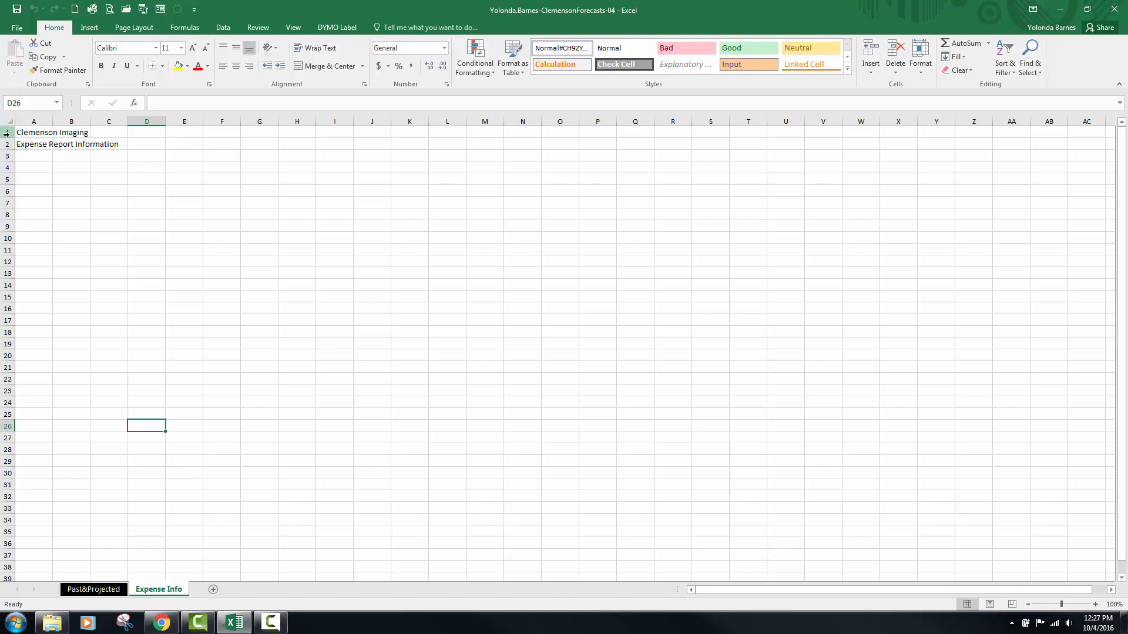
- Create a copy of the Past&Projected sheet in the same workbook, placed before the Expense Info sheet
{"action": "left_click", "coordinate": [105, 596]}
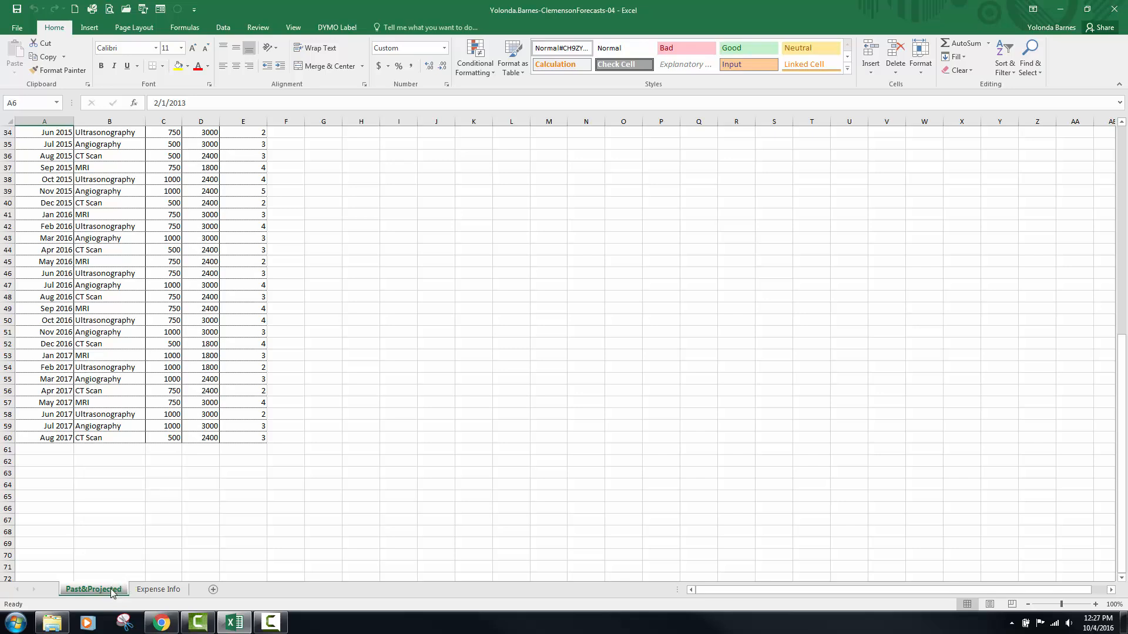
{"action": "right_click", "coordinate": [112, 589]}
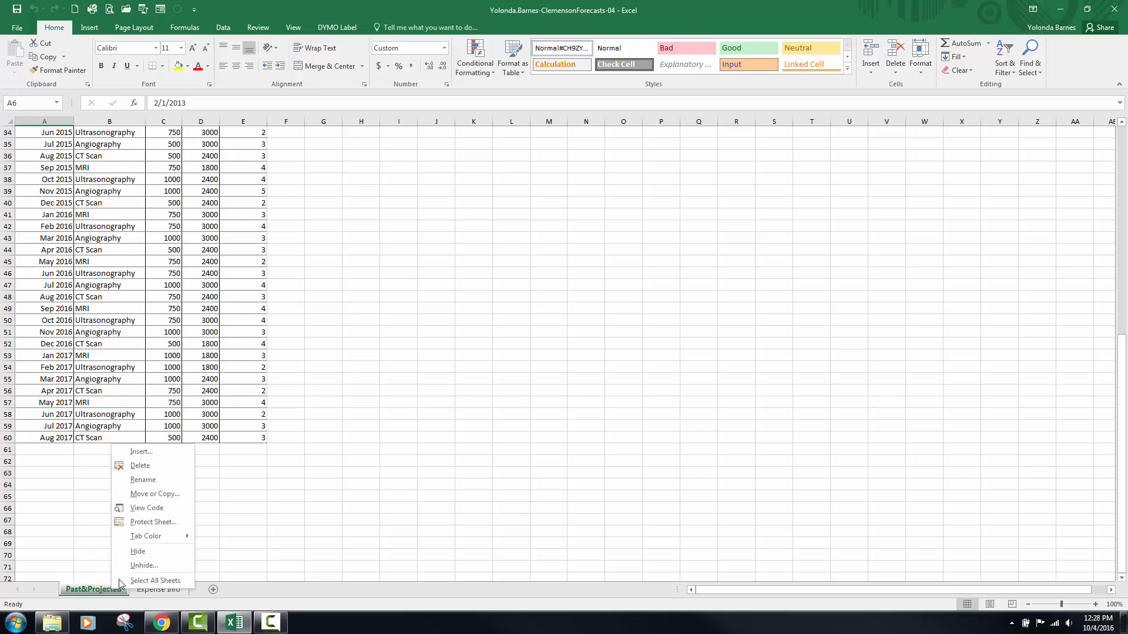
{"action": "left_click", "coordinate": [163, 494]}
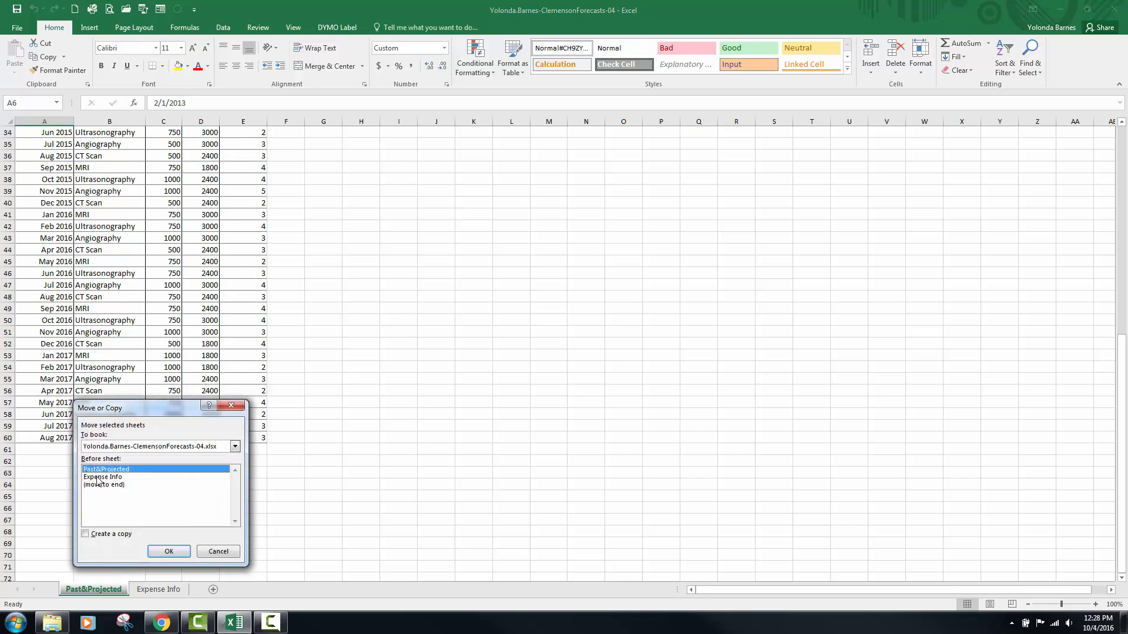
{"action": "left_click", "coordinate": [99, 478]}
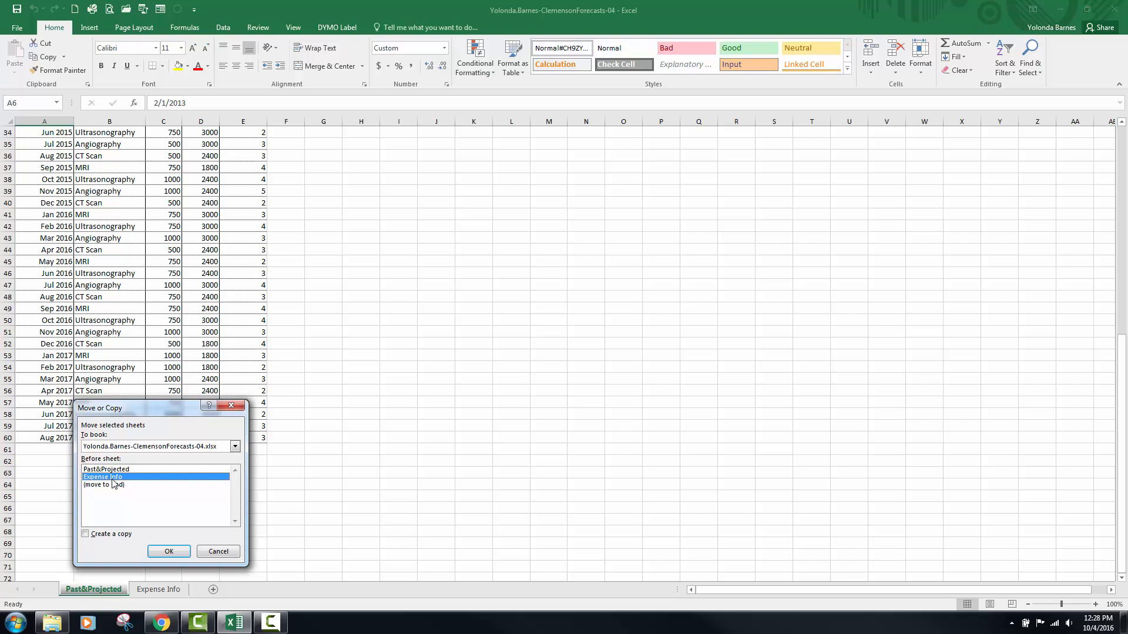
{"action": "left_click", "coordinate": [86, 535]}
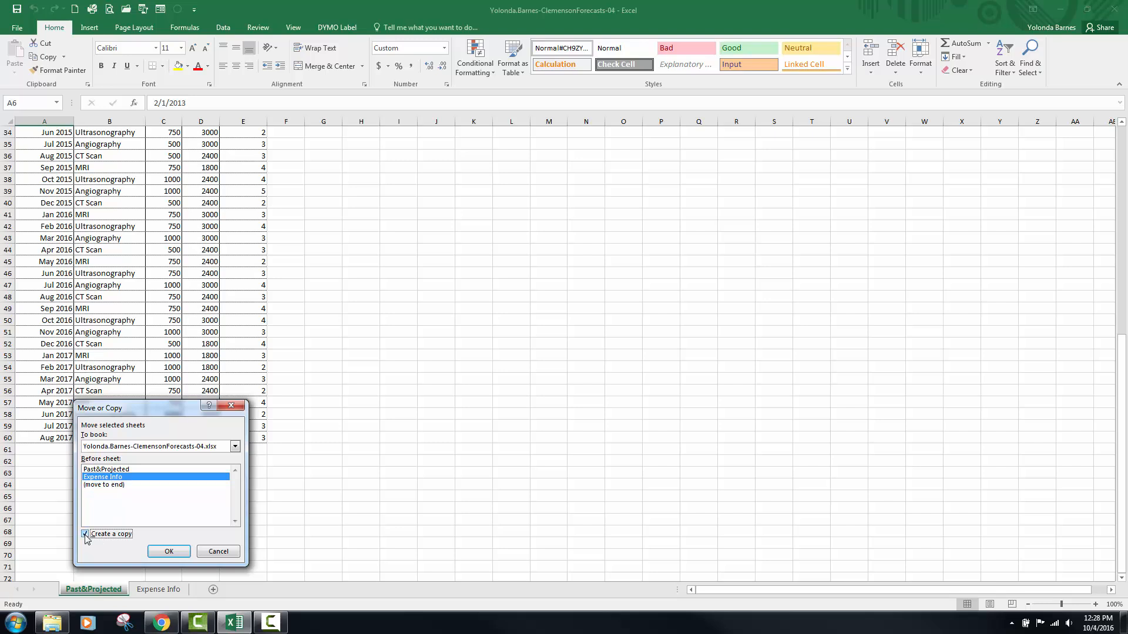
{"action": "left_click", "coordinate": [169, 552]}
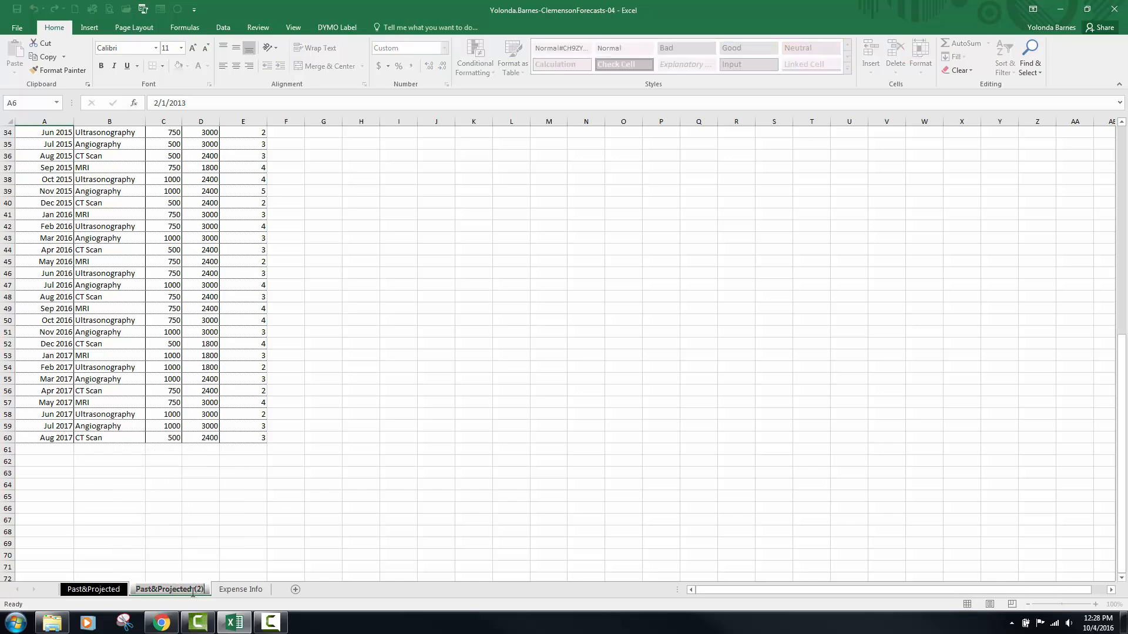
- Rename the copied Past&Projected sheet as Adv Filter
{"action": "double_click", "coordinate": [193, 592]}
{"action": "type", "text": "Adv"}
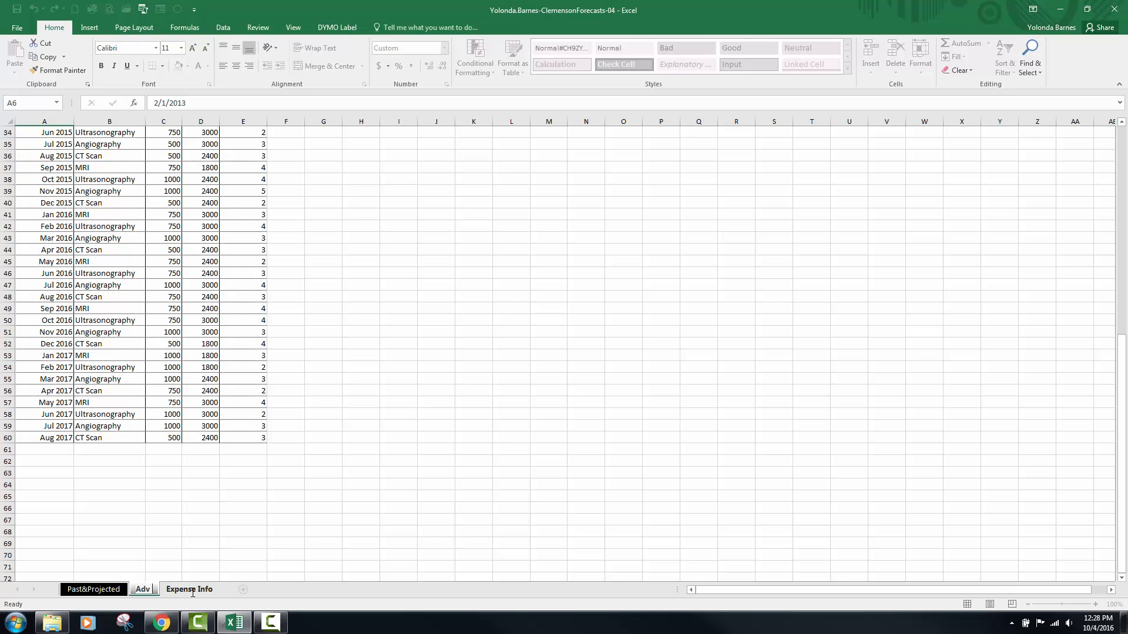
{"action": "type", "text": " Filter"}
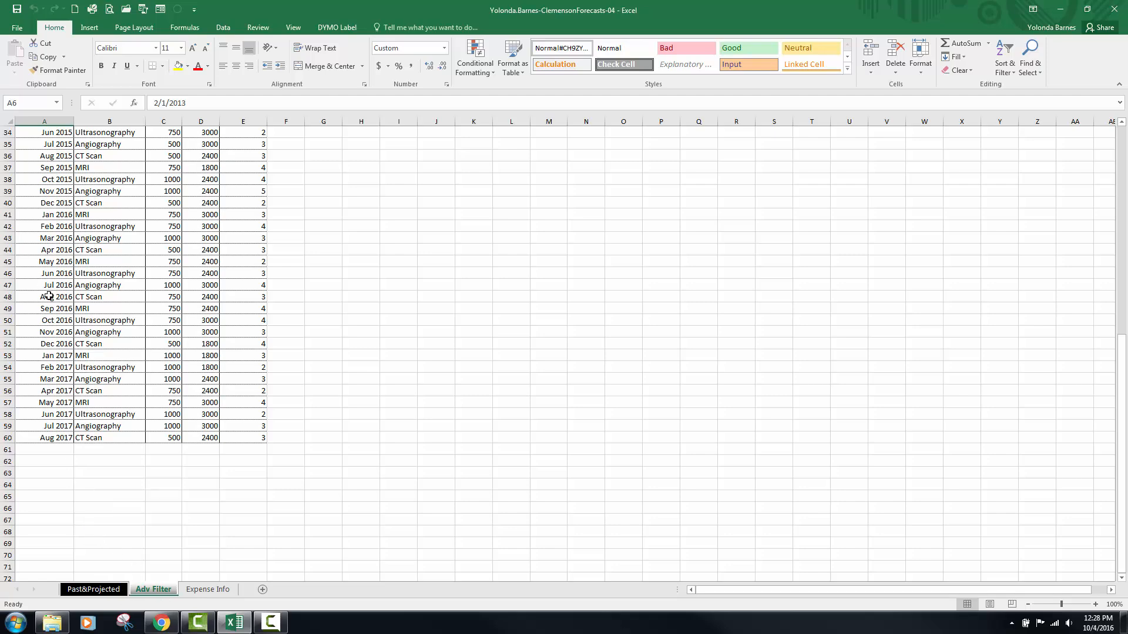
- Convert the data range A4:E60 on the Adv Filter sheet, including its header row, into a table
{"action": "scroll", "coordinate": [58, 264], "scroll_direction": "up", "scroll_amount": 4}
{"action": "scroll", "coordinate": [58, 264], "scroll_direction": "up", "scroll_amount": 7}
{"action": "left_click", "coordinate": [39, 186]}
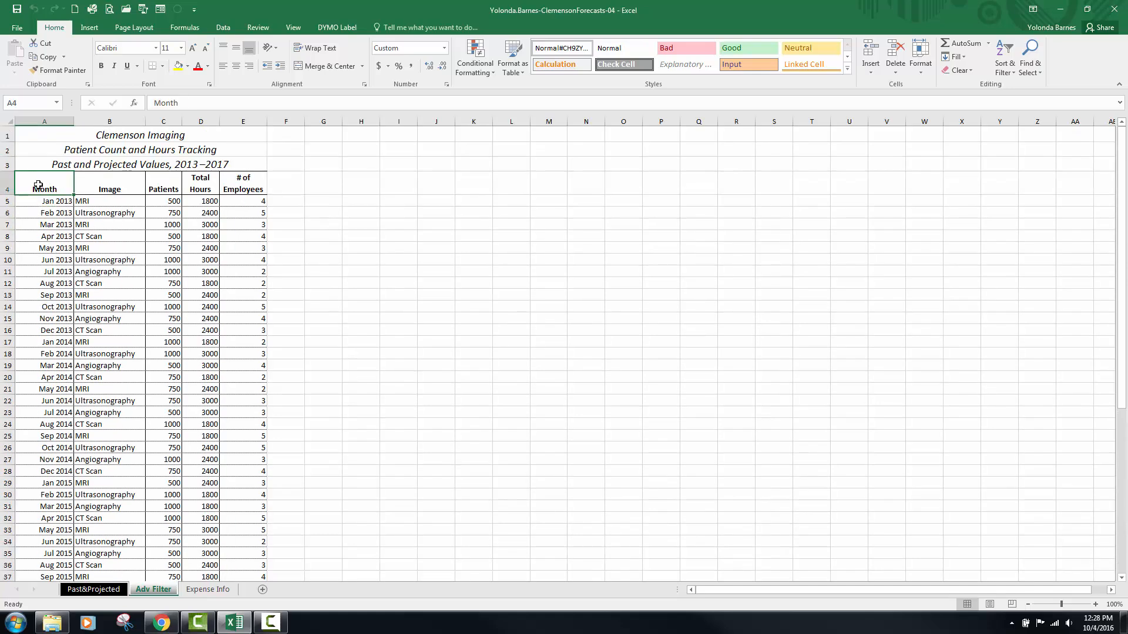
{"action": "left_click_drag", "start_coordinate": [38, 185], "coordinate": [251, 558]}
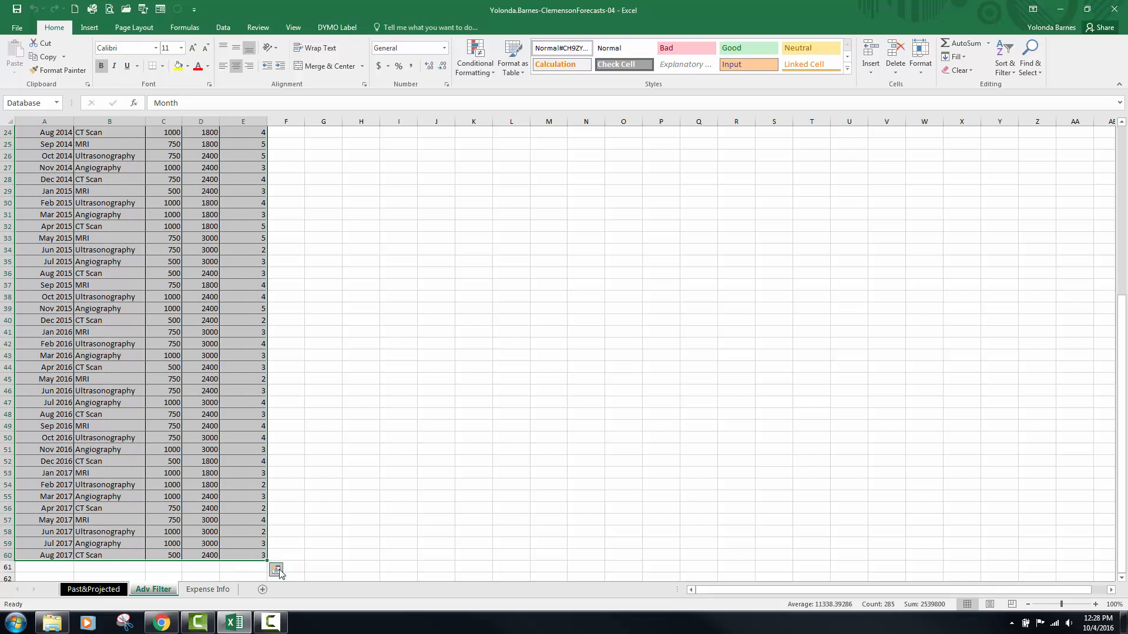
{"action": "left_click", "coordinate": [277, 571]}
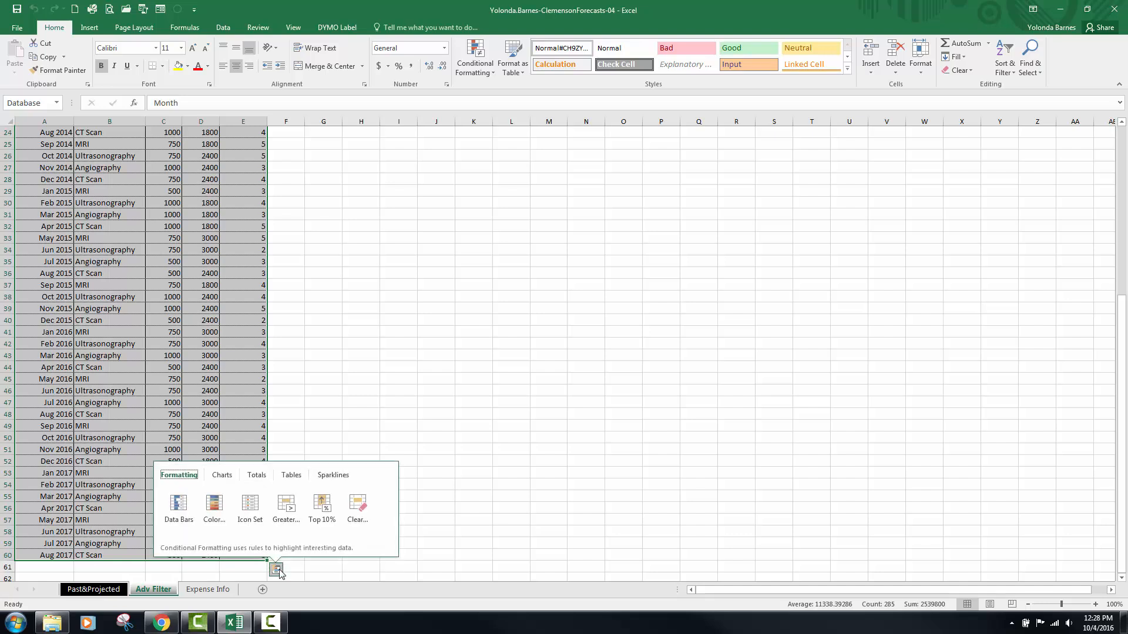
{"action": "left_click", "coordinate": [289, 477]}
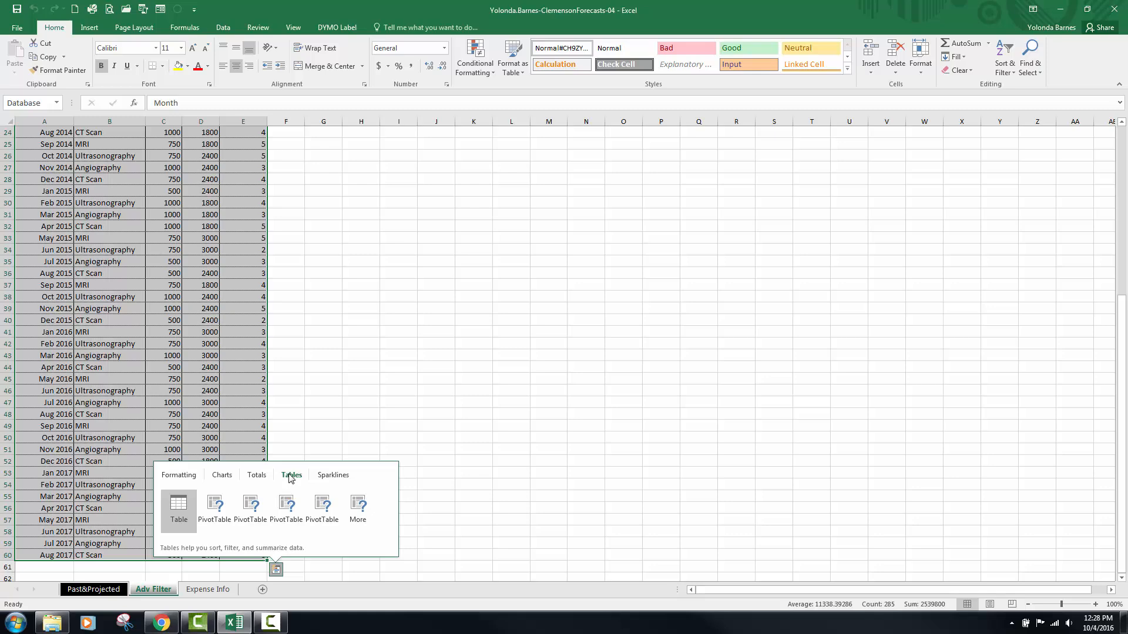
{"action": "left_click", "coordinate": [178, 507]}
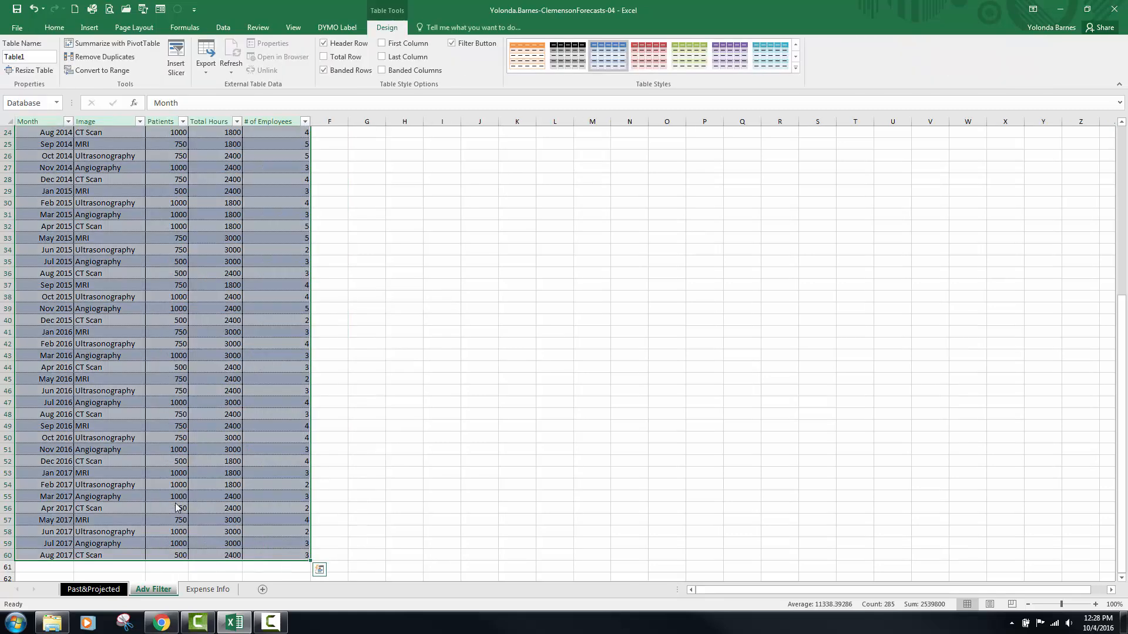
- Apply the first table style in the third row of the Medium group, black header with gridlines, to the table
{"action": "scroll", "coordinate": [327, 399], "scroll_direction": "up", "scroll_amount": 8}
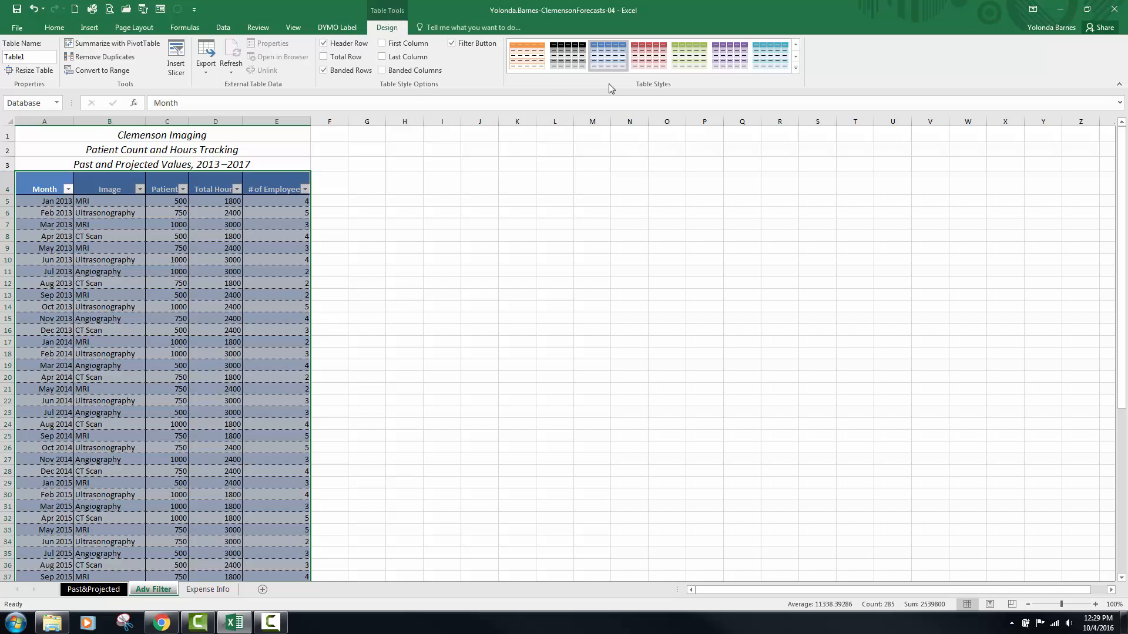
{"action": "left_click", "coordinate": [796, 69]}
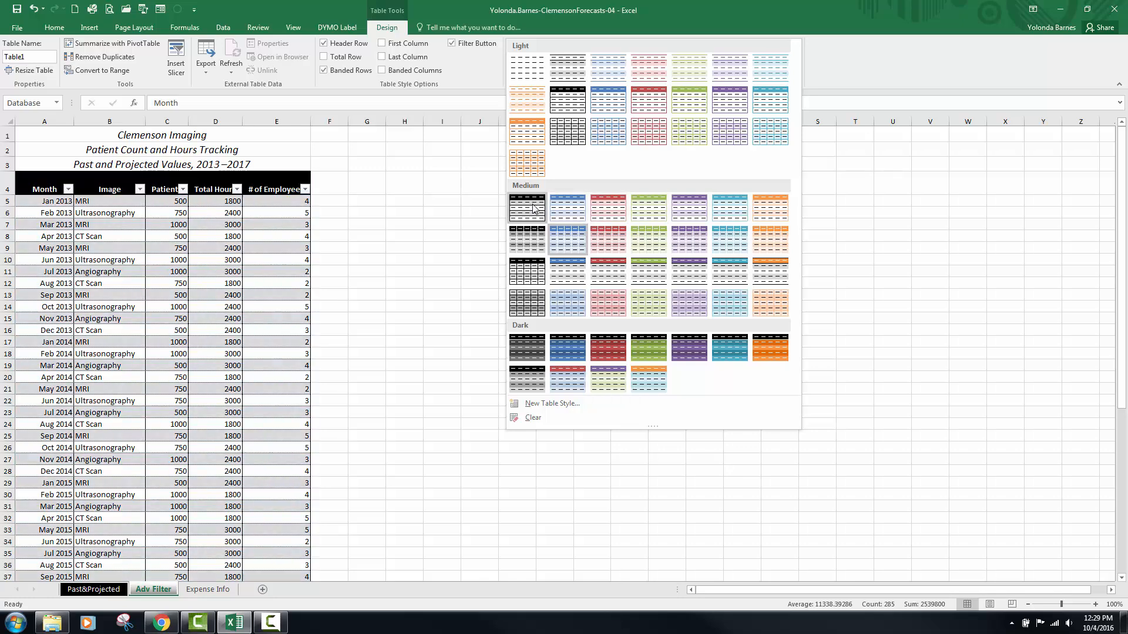
{"action": "left_click", "coordinate": [524, 273]}
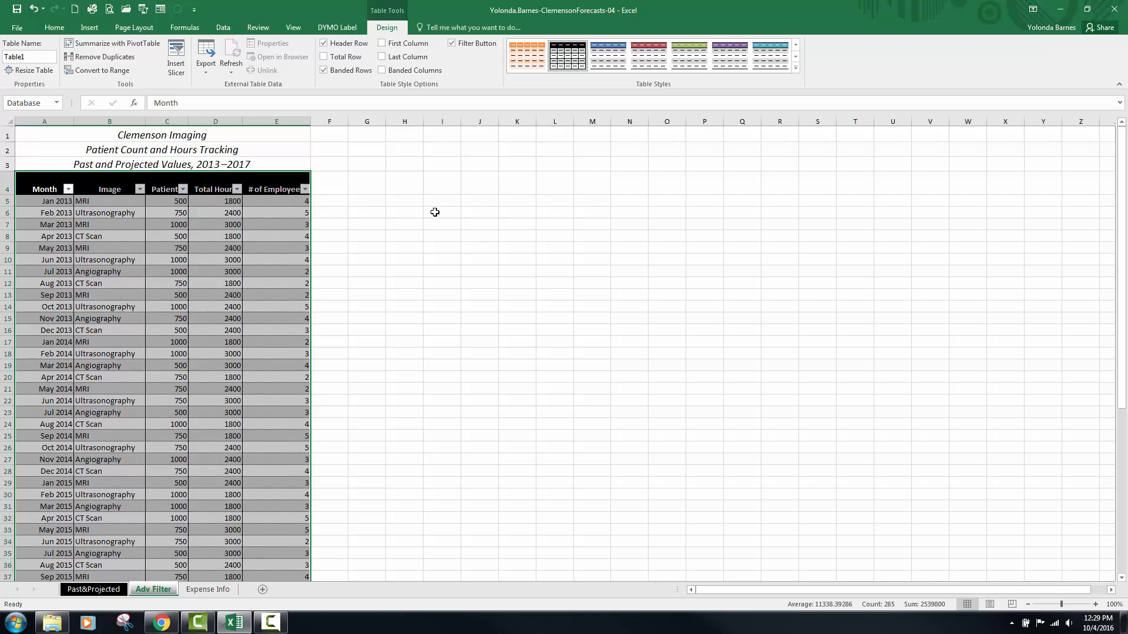
- Copy the table's header labels from A4:E4 and paste them starting at cell G4
{"action": "left_click", "coordinate": [44, 185]}
{"action": "left_click_drag", "start_coordinate": [44, 185], "coordinate": [264, 187]}
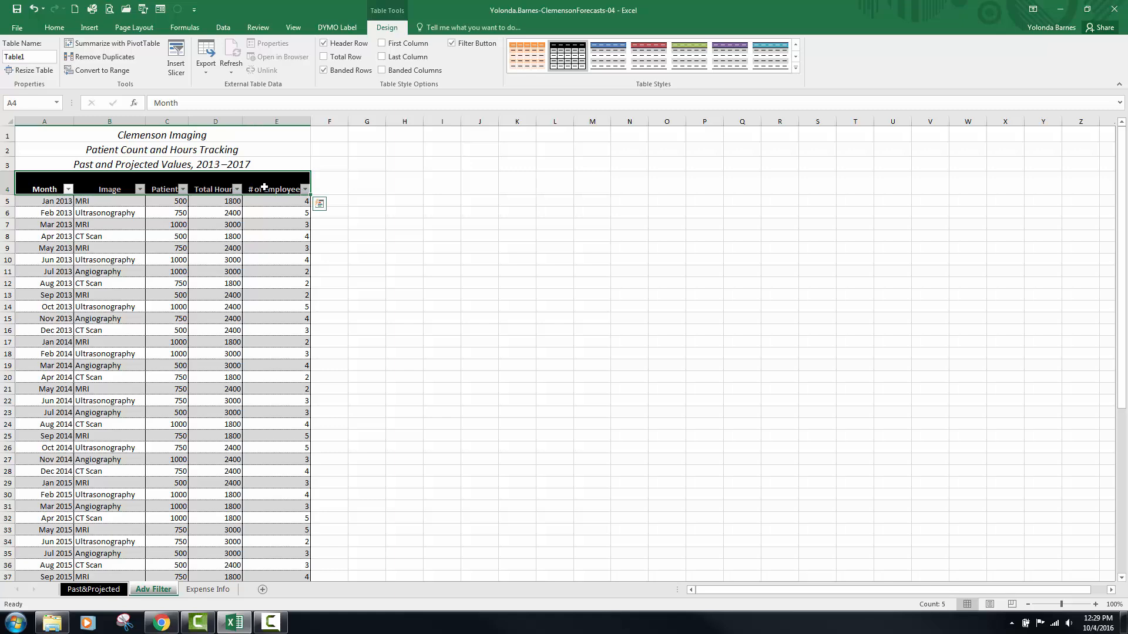
{"action": "right_click", "coordinate": [266, 189]}
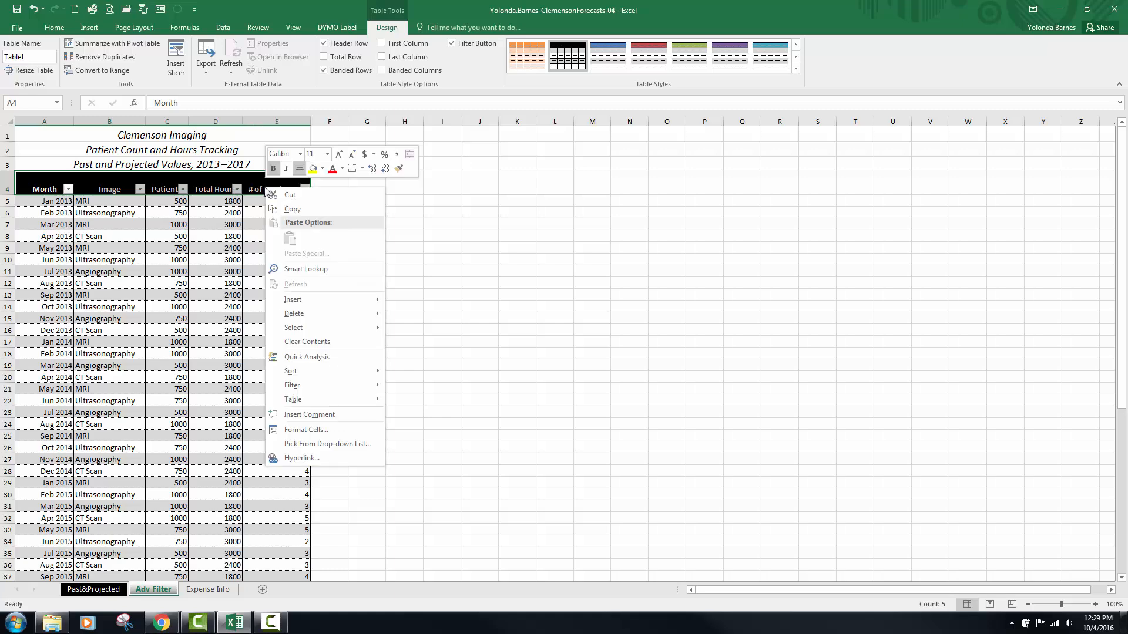
{"action": "left_click", "coordinate": [292, 210]}
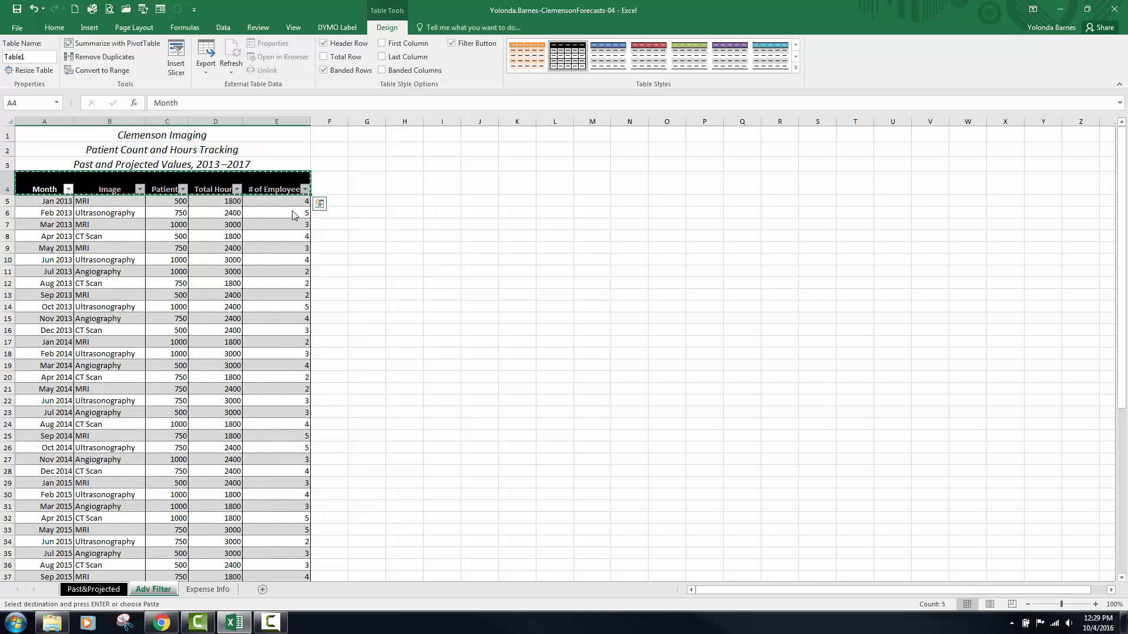
{"action": "left_click", "coordinate": [372, 181]}
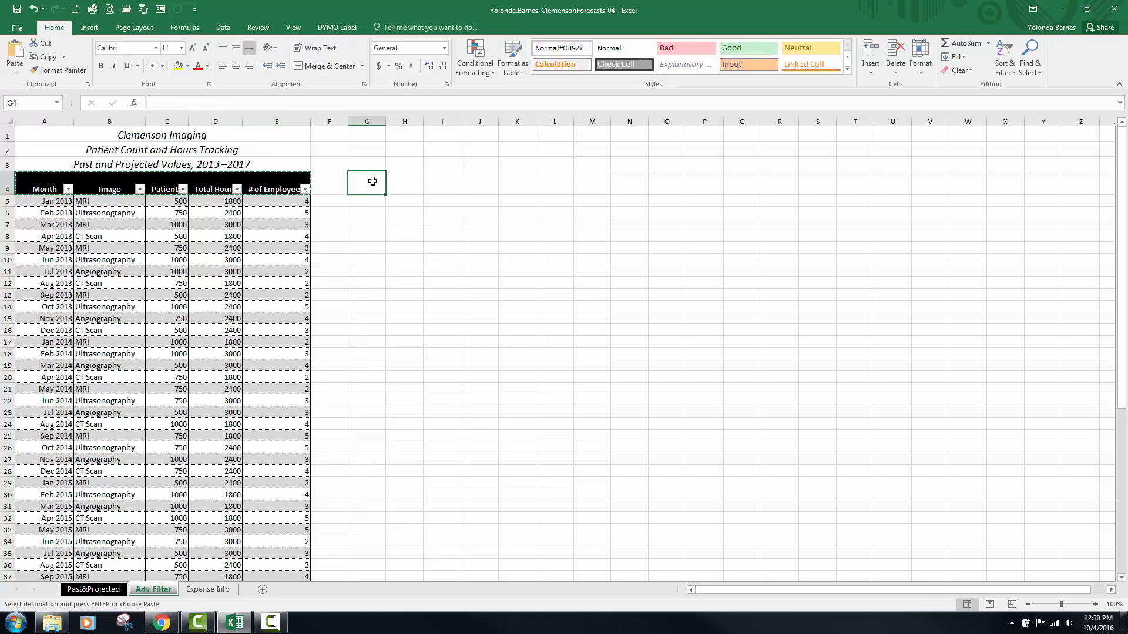
{"action": "key", "text": "ctrl+v"}
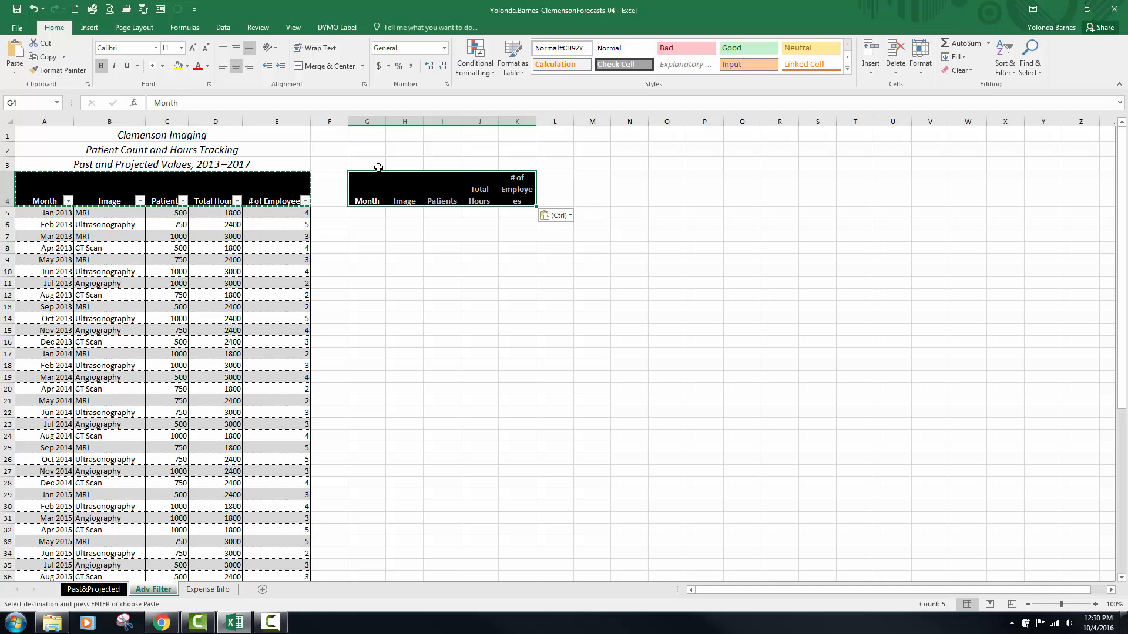
- Enter the label Criteria Range in cell G3 above the copied headers
{"action": "left_click", "coordinate": [378, 167]}
{"action": "type", "text": "Criter"}
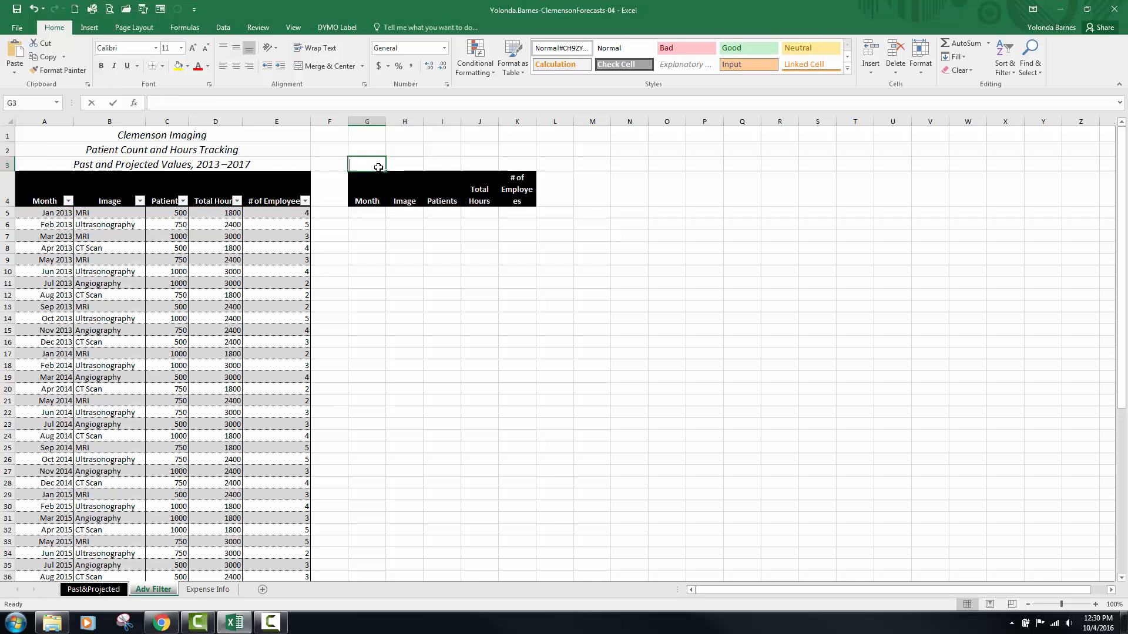
{"action": "type", "text": "ia R"}
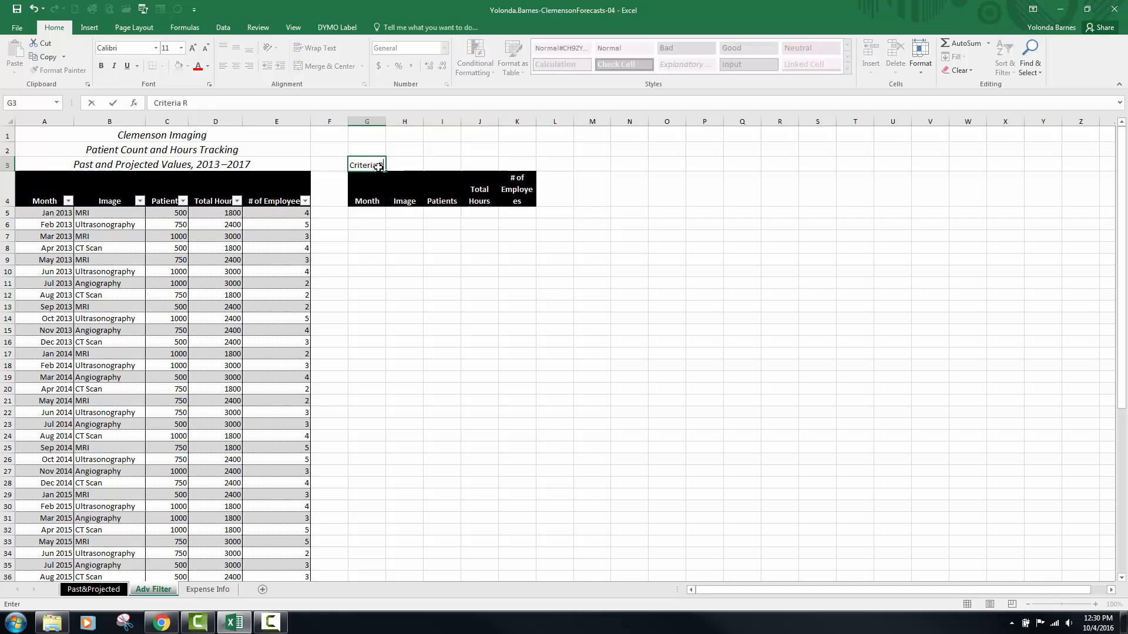
{"action": "type", "text": "ange"}
{"action": "left_click", "coordinate": [112, 106]}
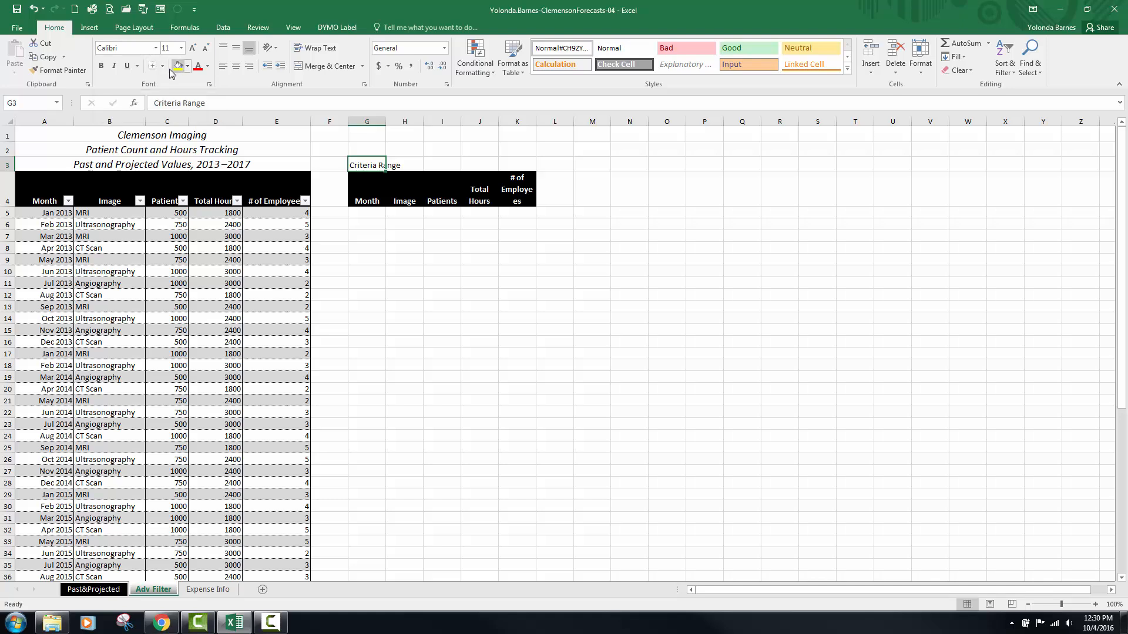
- Format the Criteria Range label in G3 as 16-point Cambria and widen column K to fit its # of Employees heading
{"action": "left_click", "coordinate": [156, 49]}
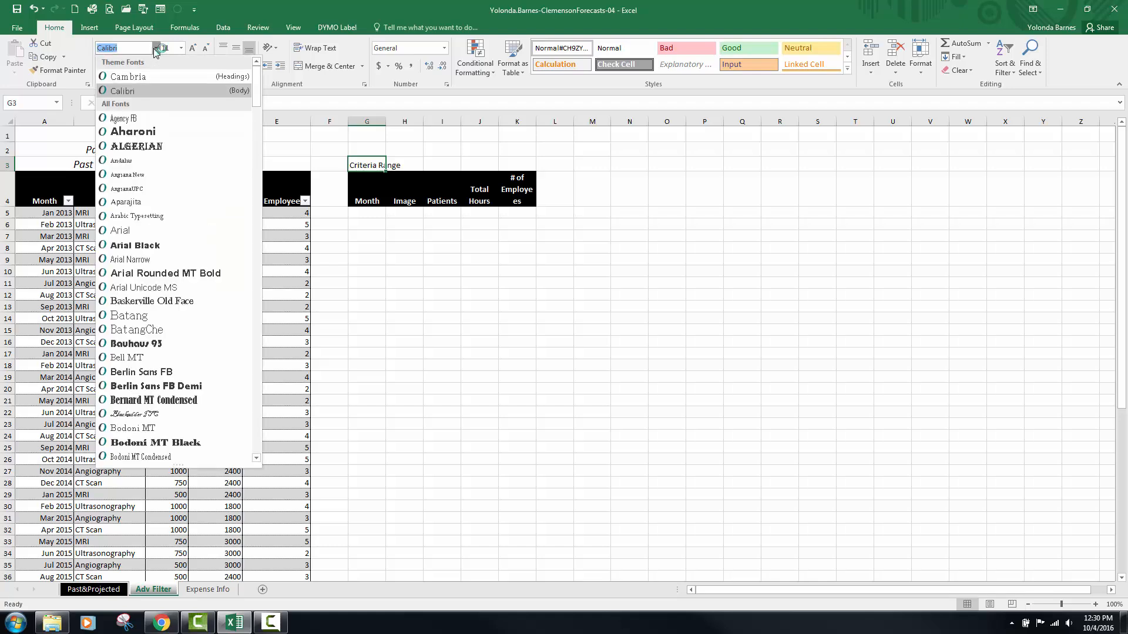
{"action": "left_click", "coordinate": [141, 77]}
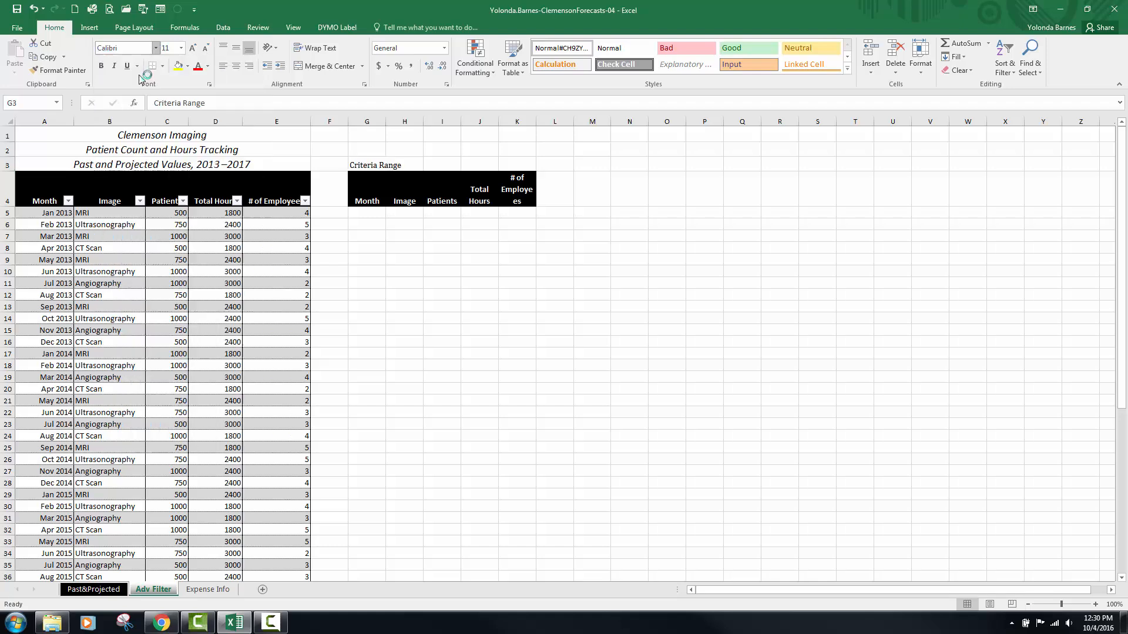
{"action": "left_click", "coordinate": [181, 48]}
{"action": "left_click", "coordinate": [167, 128]}
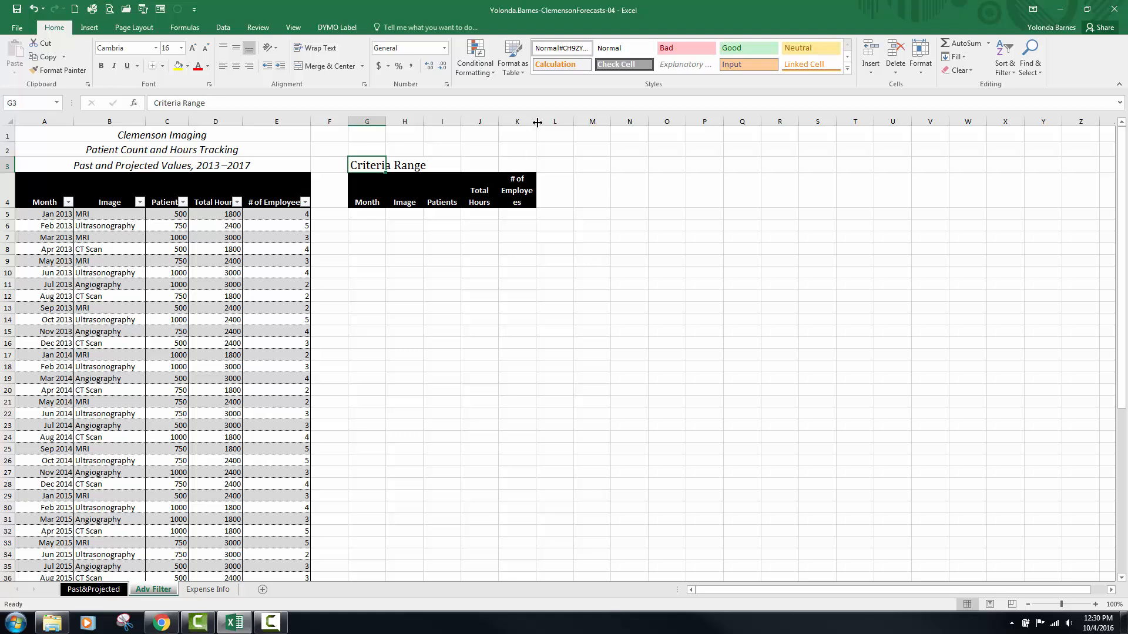
{"action": "left_click_drag", "start_coordinate": [536, 122], "coordinate": [541, 122]}
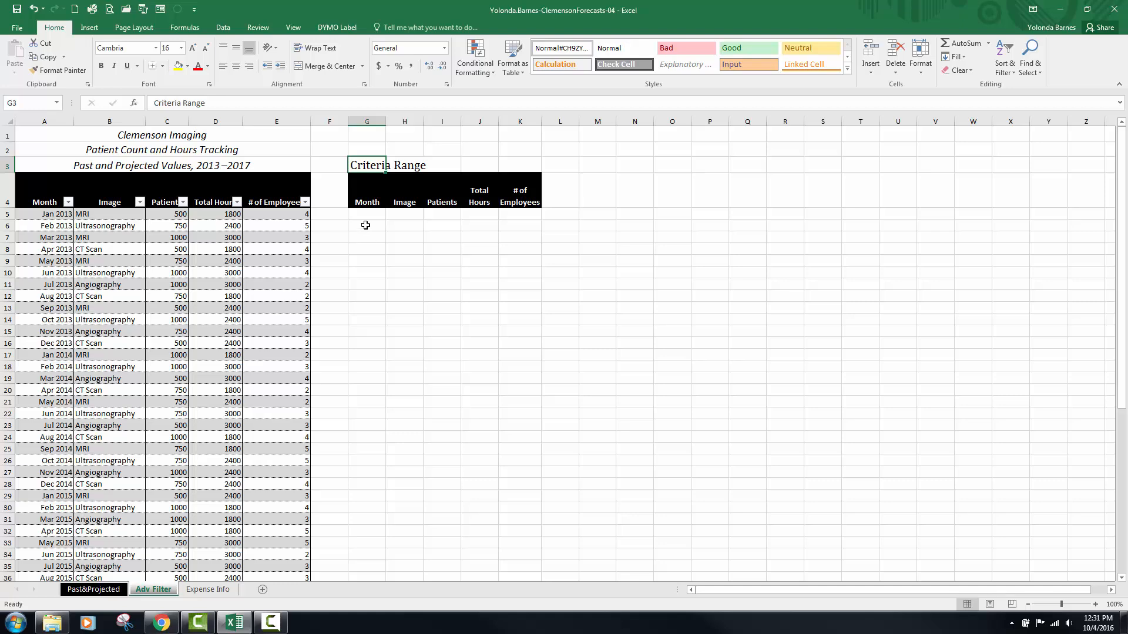
- Enter the label Extract Range in cell G8
{"action": "left_click", "coordinate": [367, 247]}
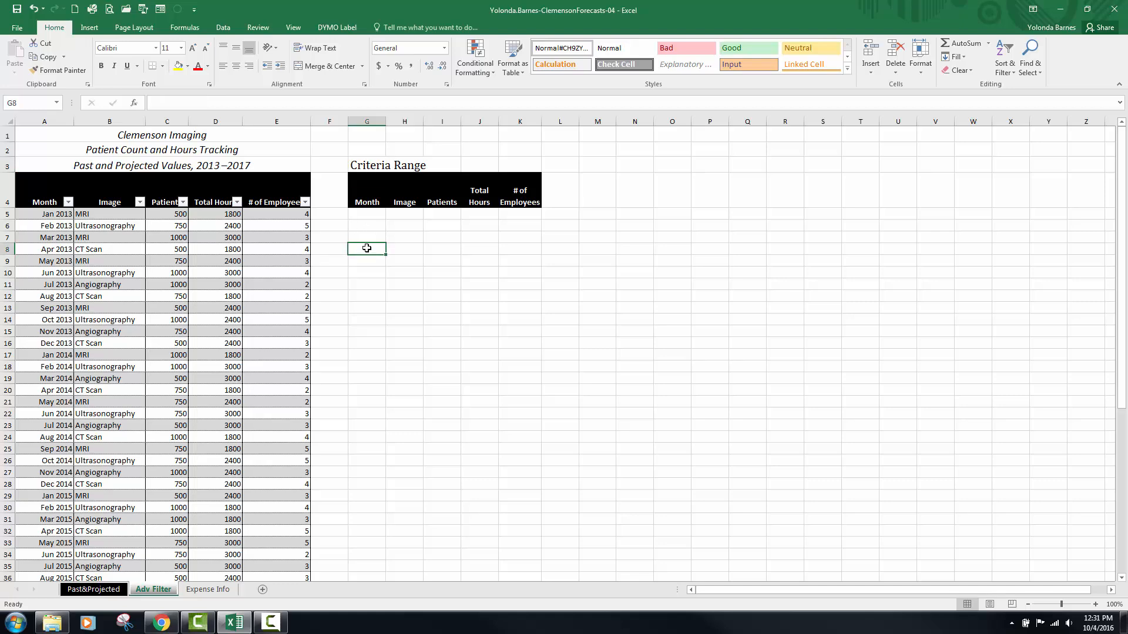
{"action": "type", "text": "Extrac"}
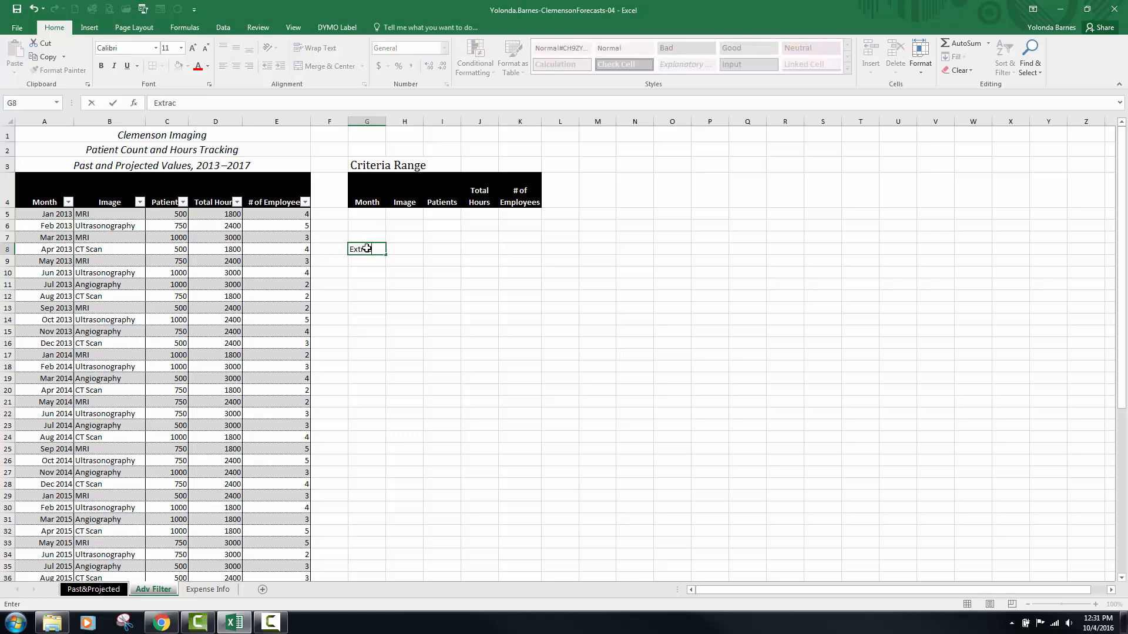
{"action": "type", "text": "t Range"}
{"action": "left_click", "coordinate": [114, 105]}
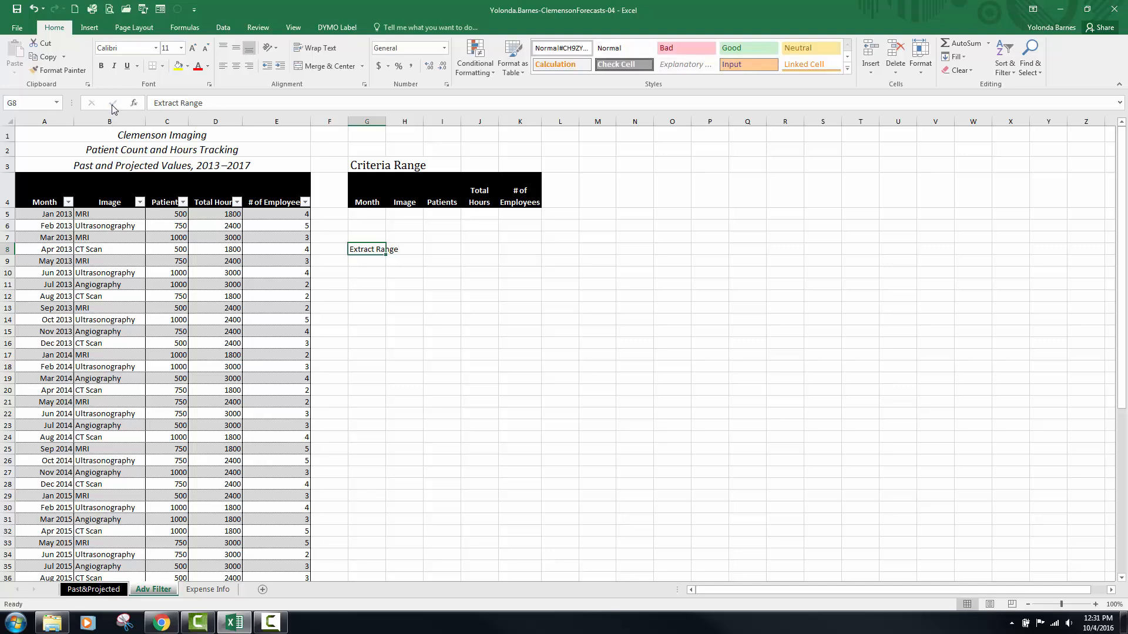
- Format the Extract Range label in G8 as 16-point Cambria
{"action": "left_click", "coordinate": [155, 47]}
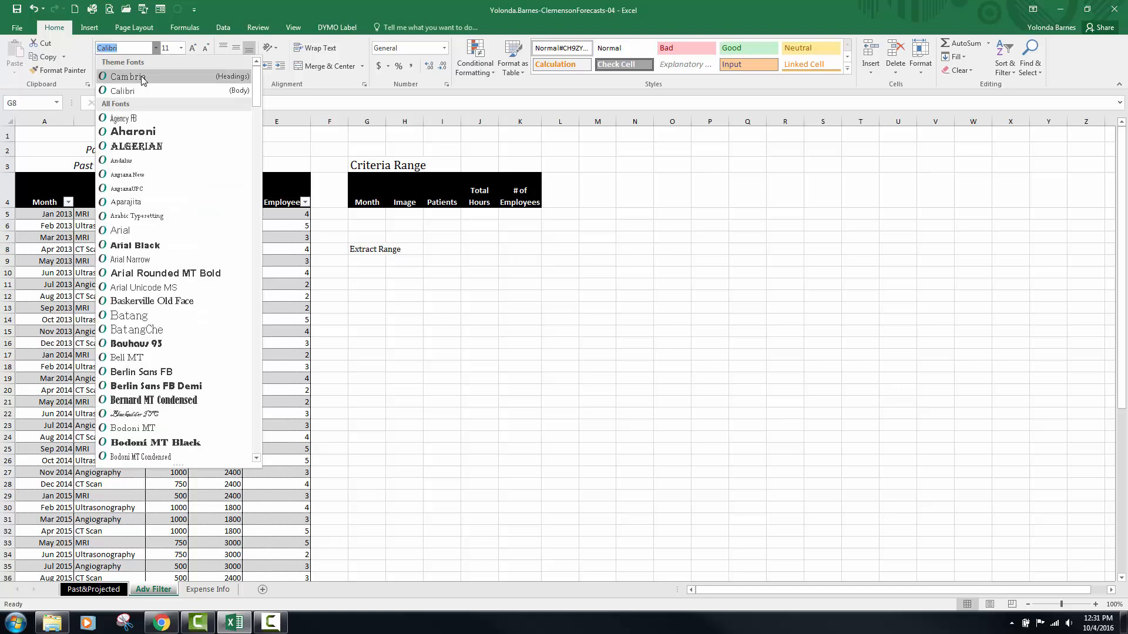
{"action": "left_click", "coordinate": [142, 77]}
{"action": "left_click", "coordinate": [181, 48]}
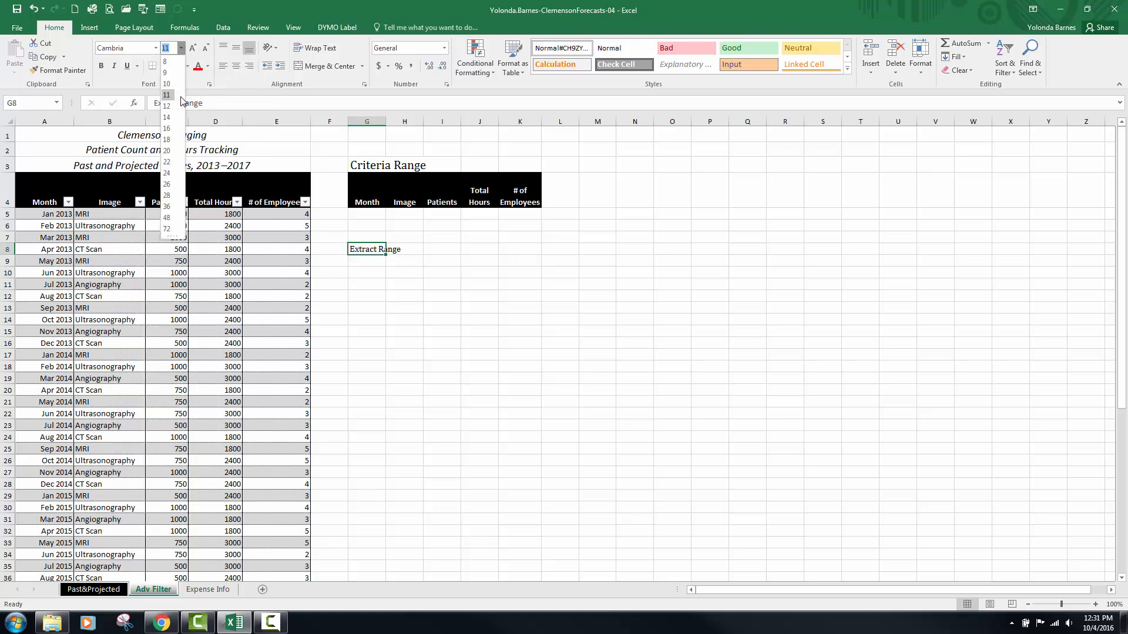
{"action": "left_click", "coordinate": [167, 128]}
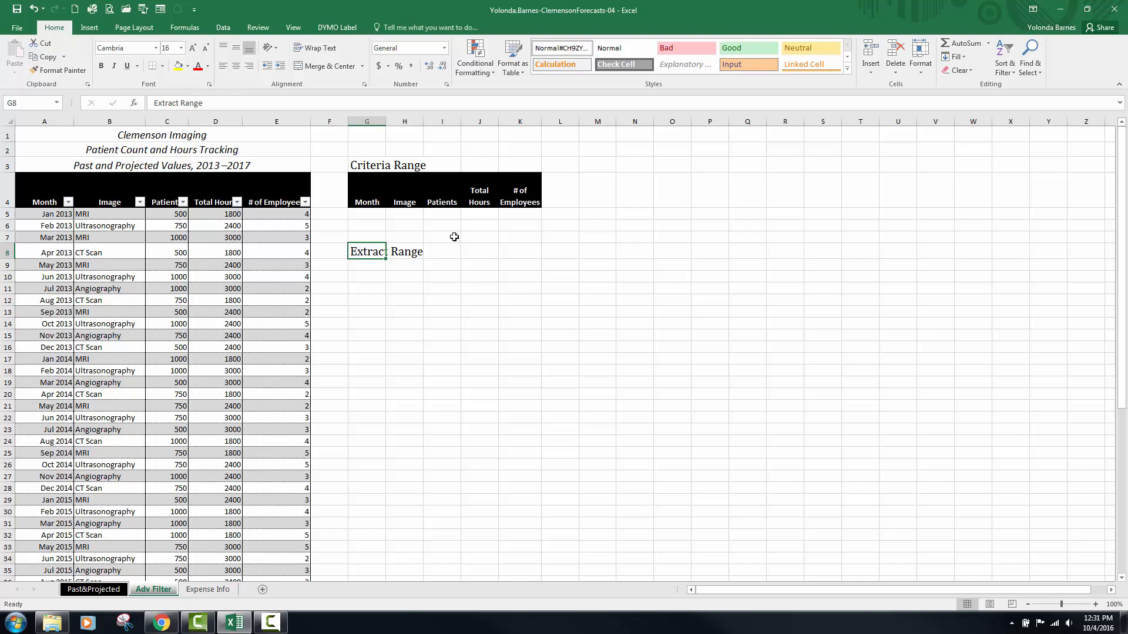
- Copy the criteria headers from G4:K4 and paste them starting at G9, under the Extract Range label
{"action": "left_click", "coordinate": [369, 188]}
{"action": "left_click_drag", "start_coordinate": [369, 188], "coordinate": [517, 191]}
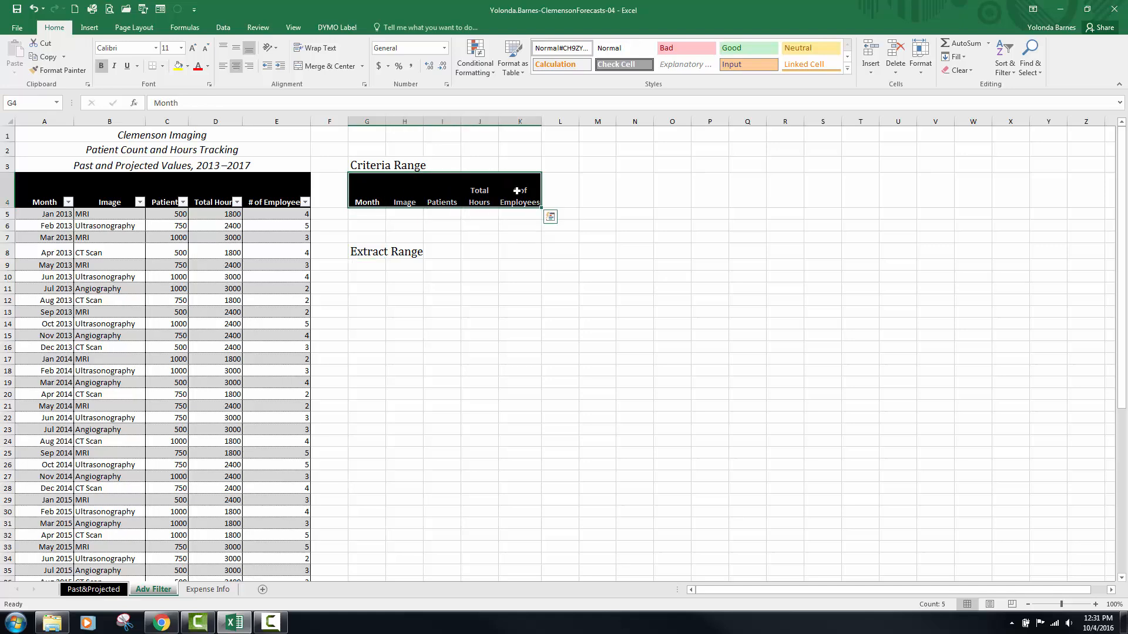
{"action": "right_click", "coordinate": [517, 191]}
{"action": "left_click", "coordinate": [535, 215]}
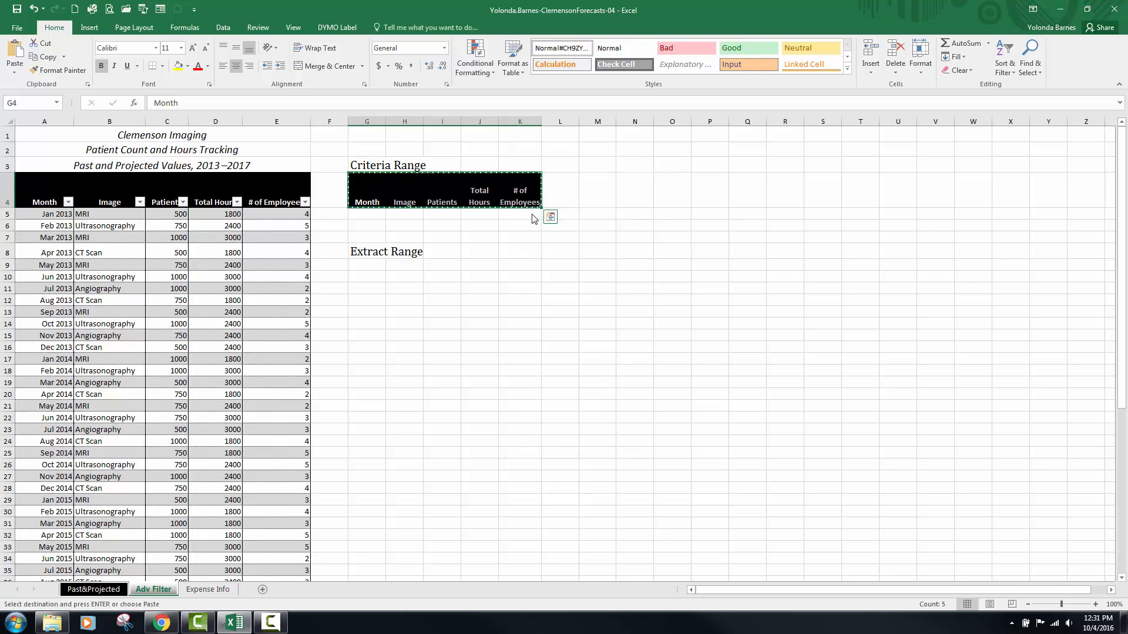
{"action": "right_click", "coordinate": [376, 265]}
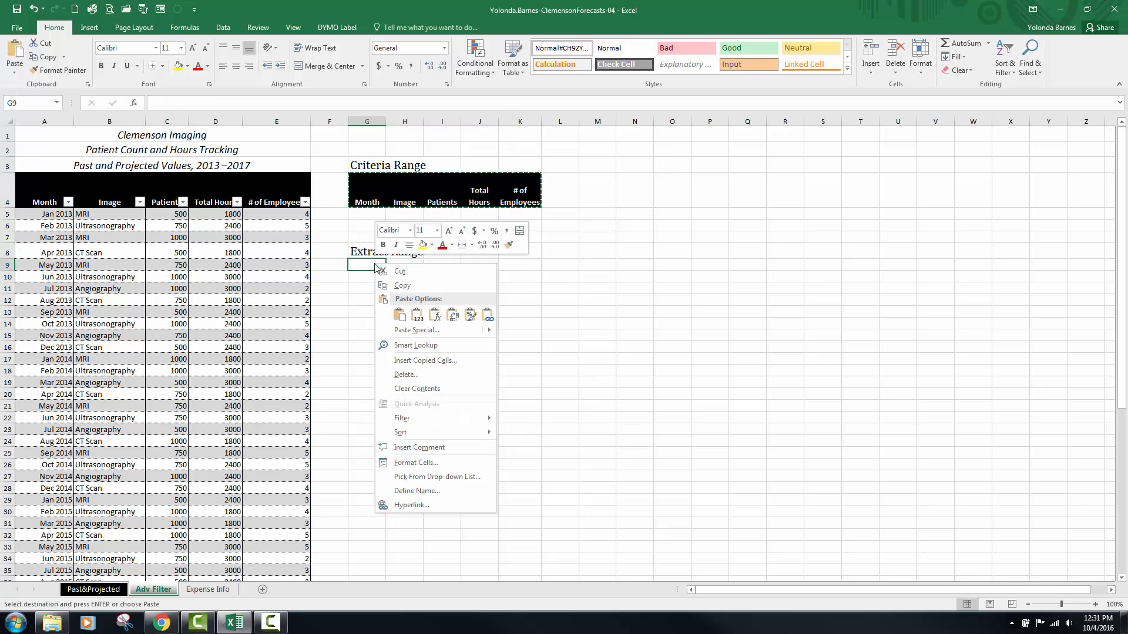
{"action": "left_click", "coordinate": [399, 315]}
{"action": "left_click", "coordinate": [492, 392]}
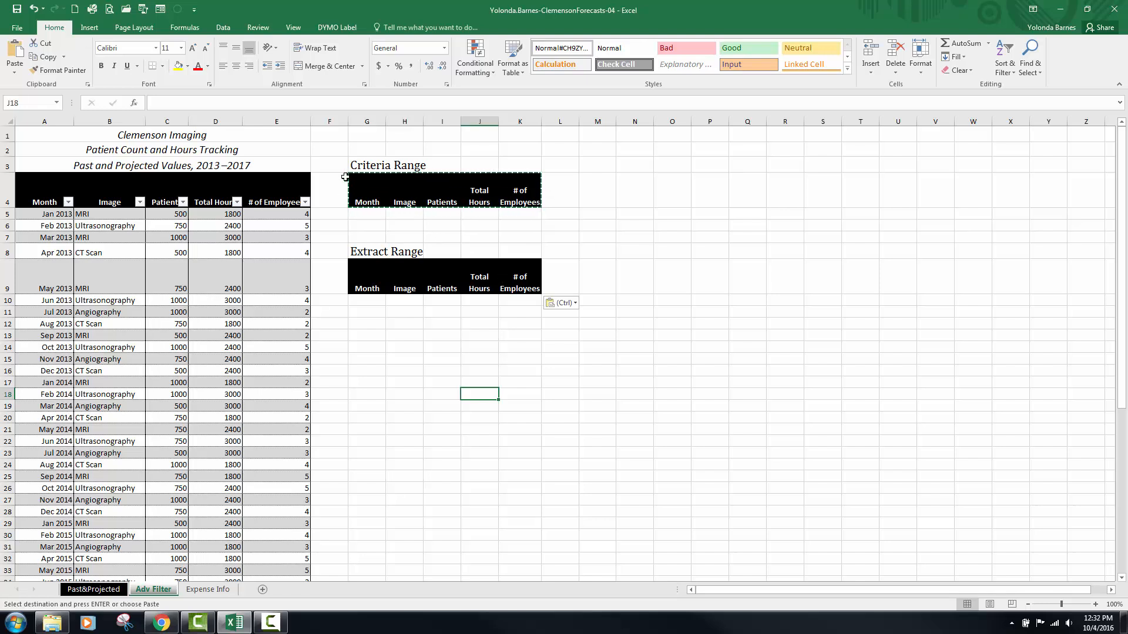
{"action": "key", "text": "Escape"}
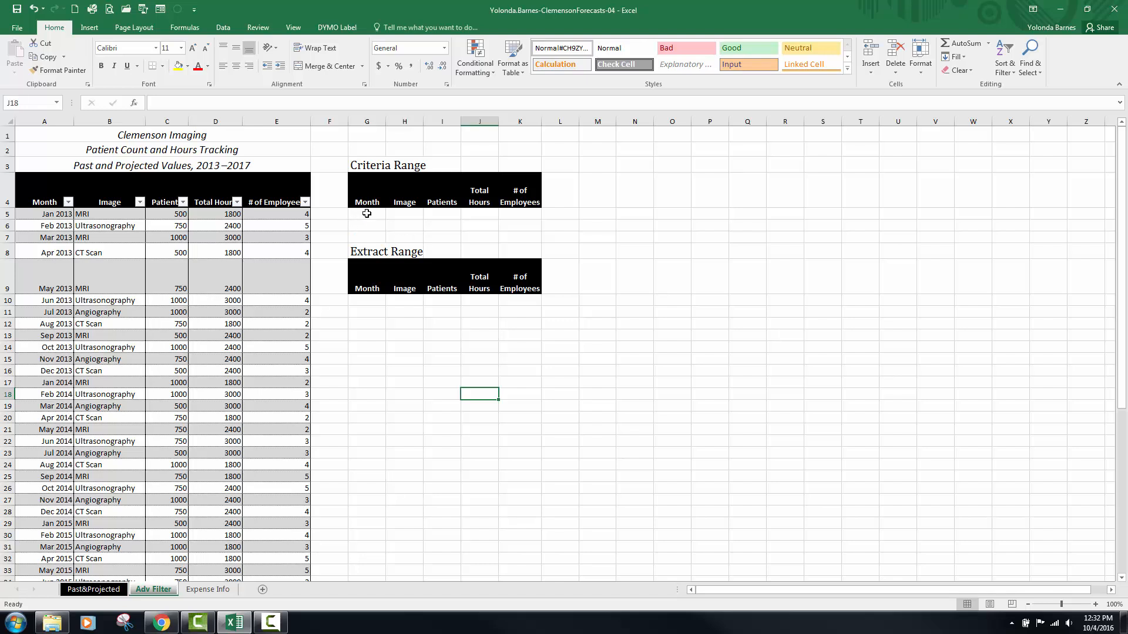
- Enter the Month criterion >12/31/16 in cell G5 of the criteria range
{"action": "left_click", "coordinate": [366, 214]}
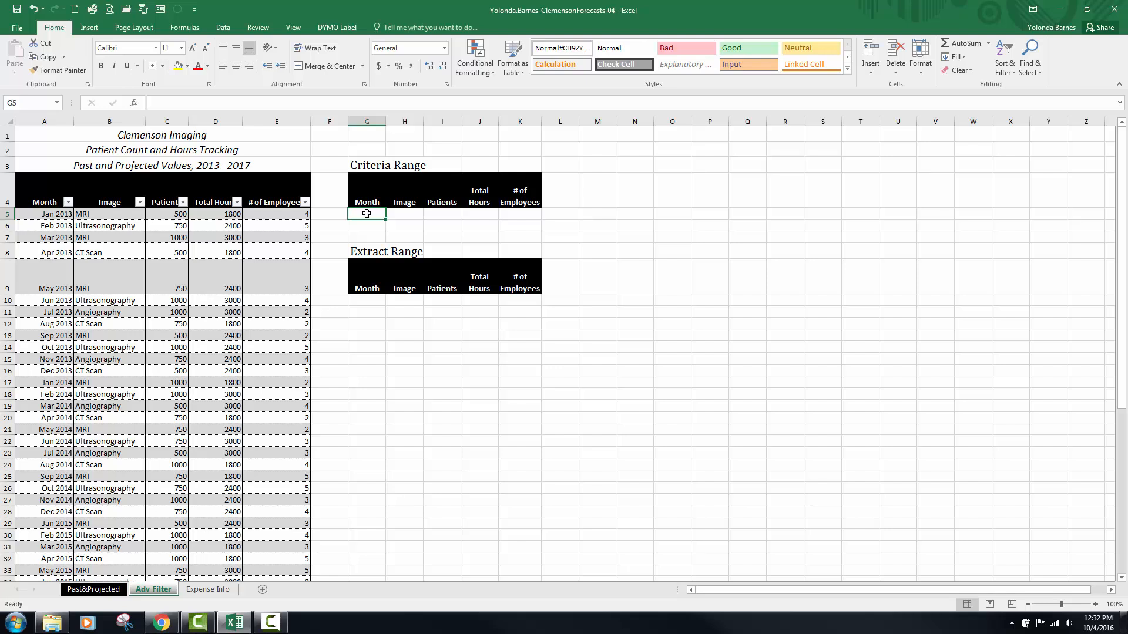
{"action": "type", "text": ">"}
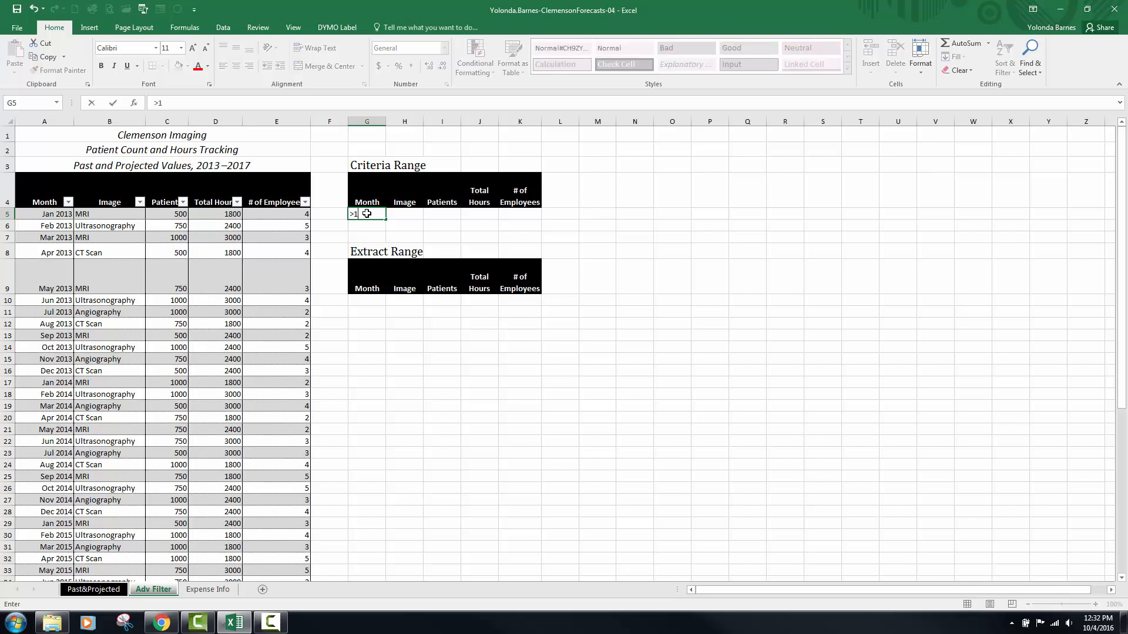
{"action": "type", "text": "12/31/16"}
{"action": "left_click", "coordinate": [411, 217]}
{"action": "key", "text": "Tab"}
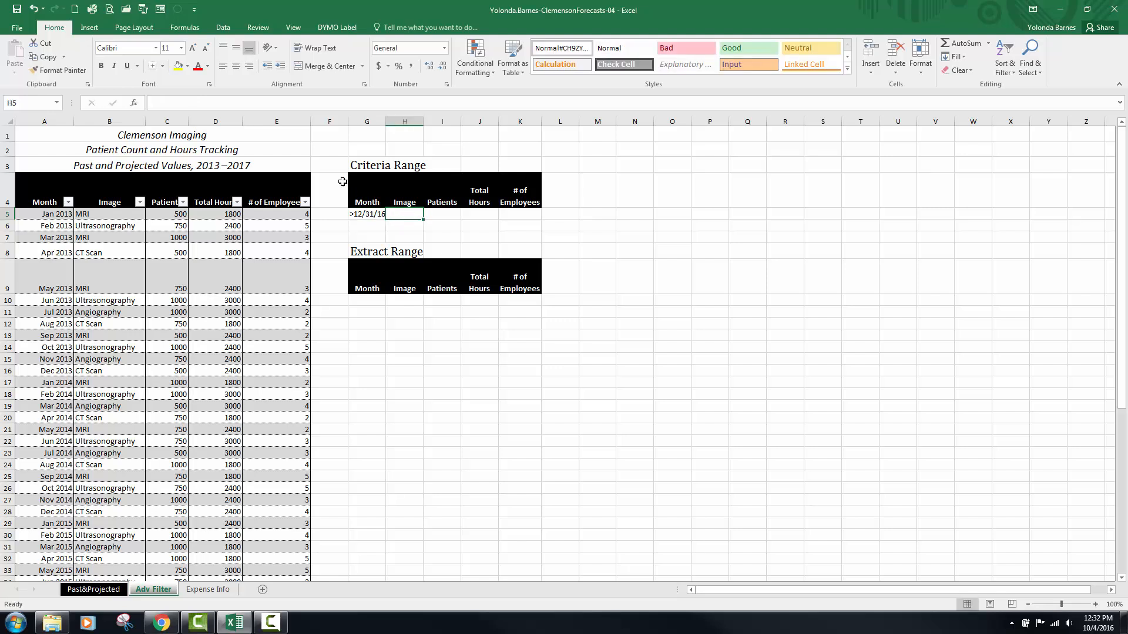
- Enter the Image criteria mri in H5 and ct scan in H6
{"action": "type", "text": "mri"}
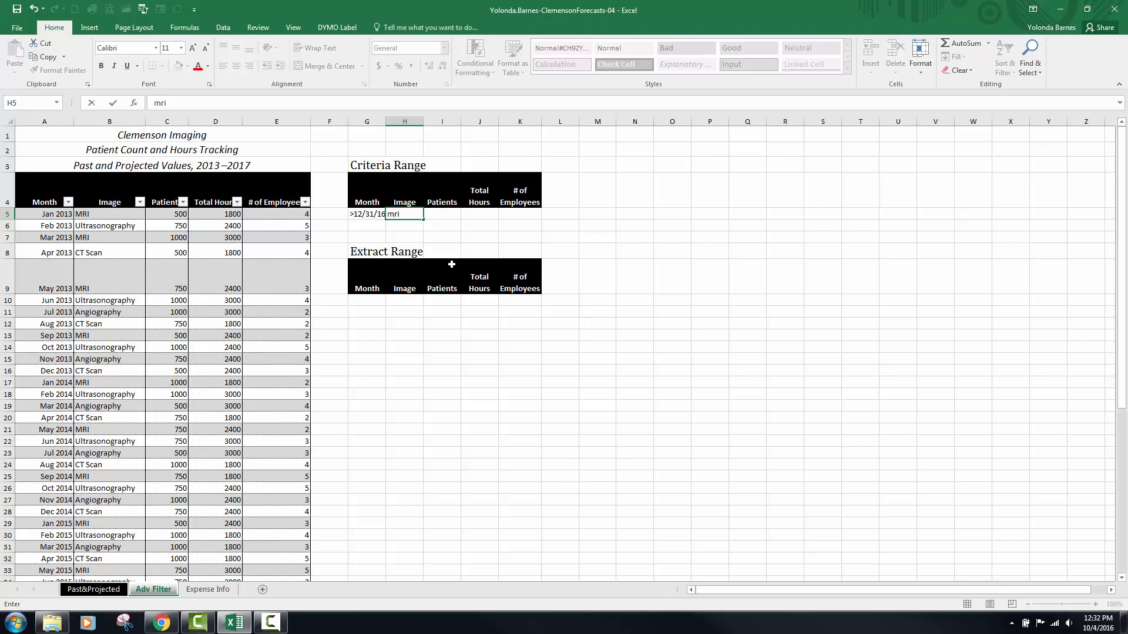
{"action": "left_click", "coordinate": [450, 229]}
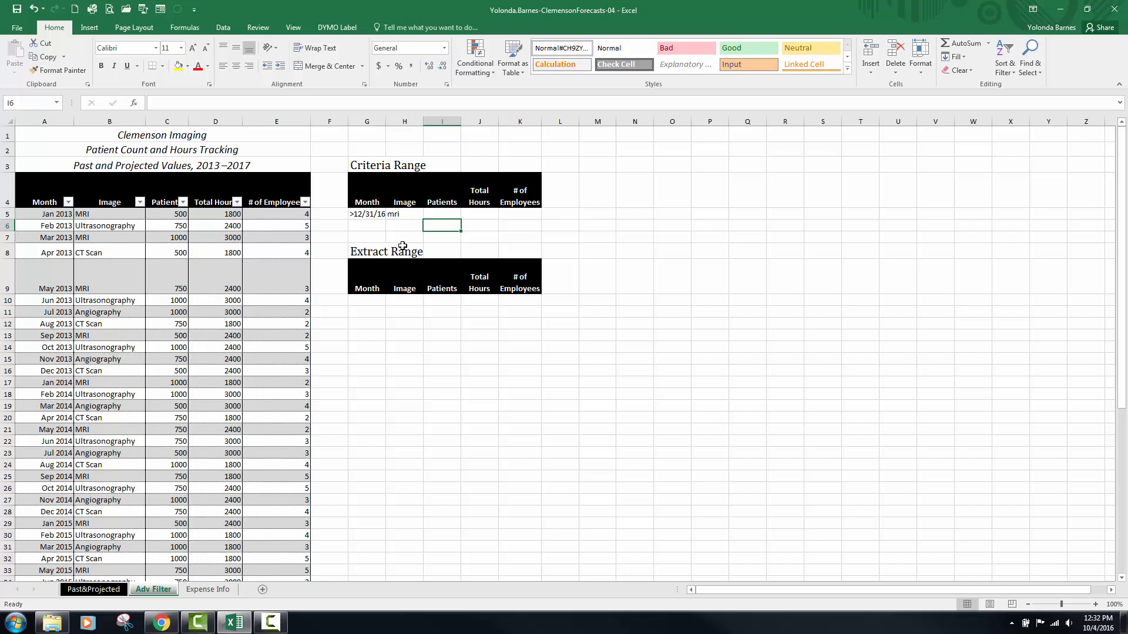
{"action": "left_click", "coordinate": [405, 225]}
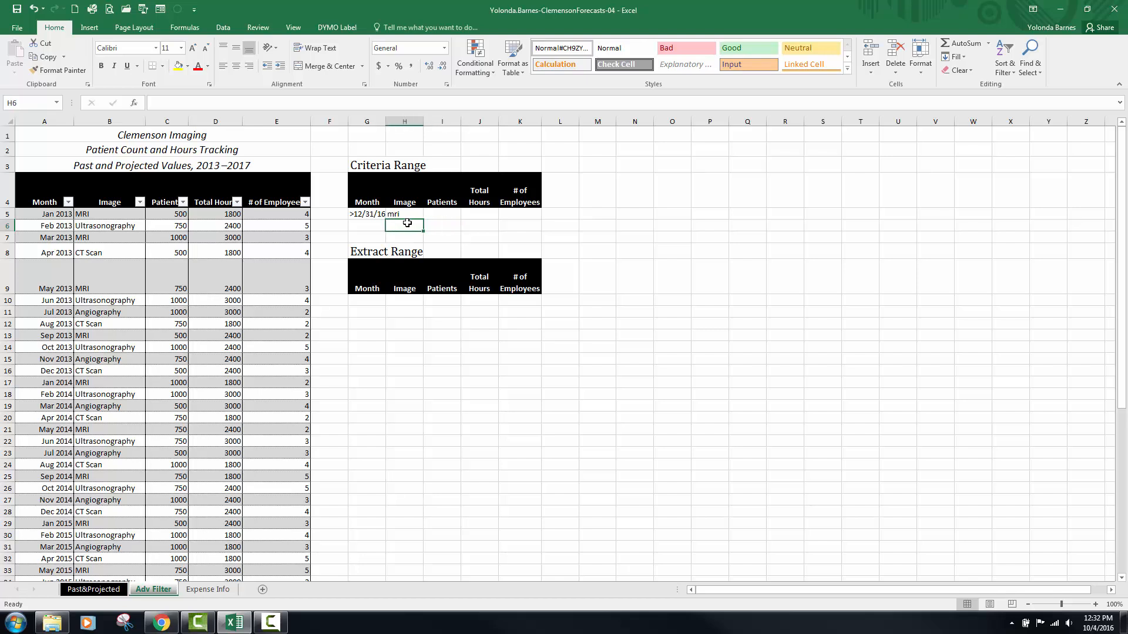
{"action": "type", "text": "ct scan"}
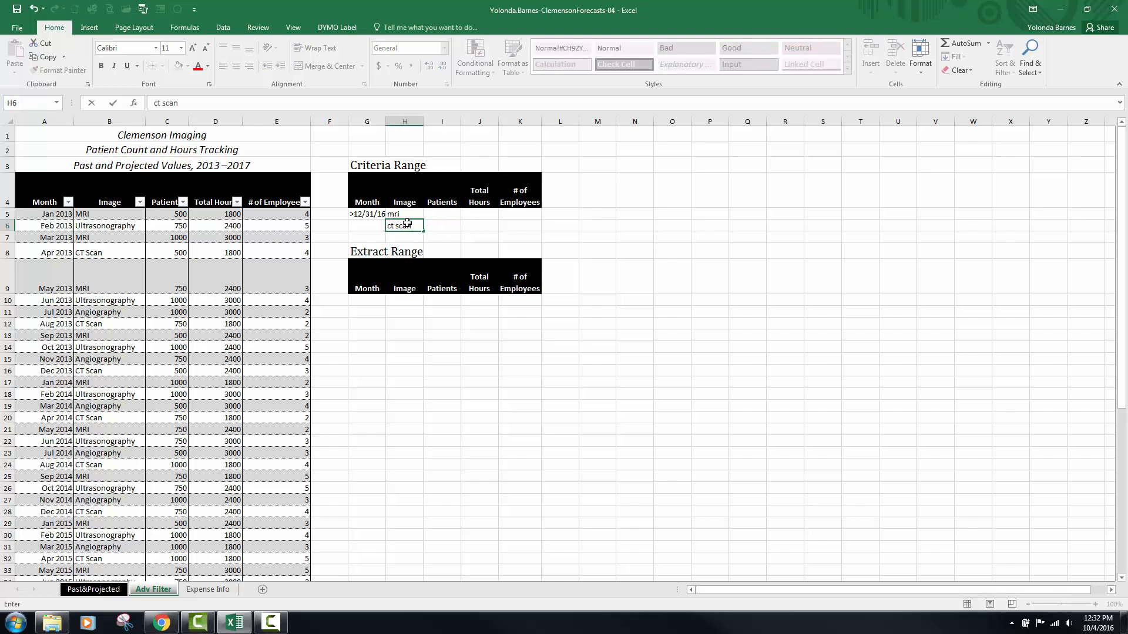
{"action": "key", "text": "Return"}
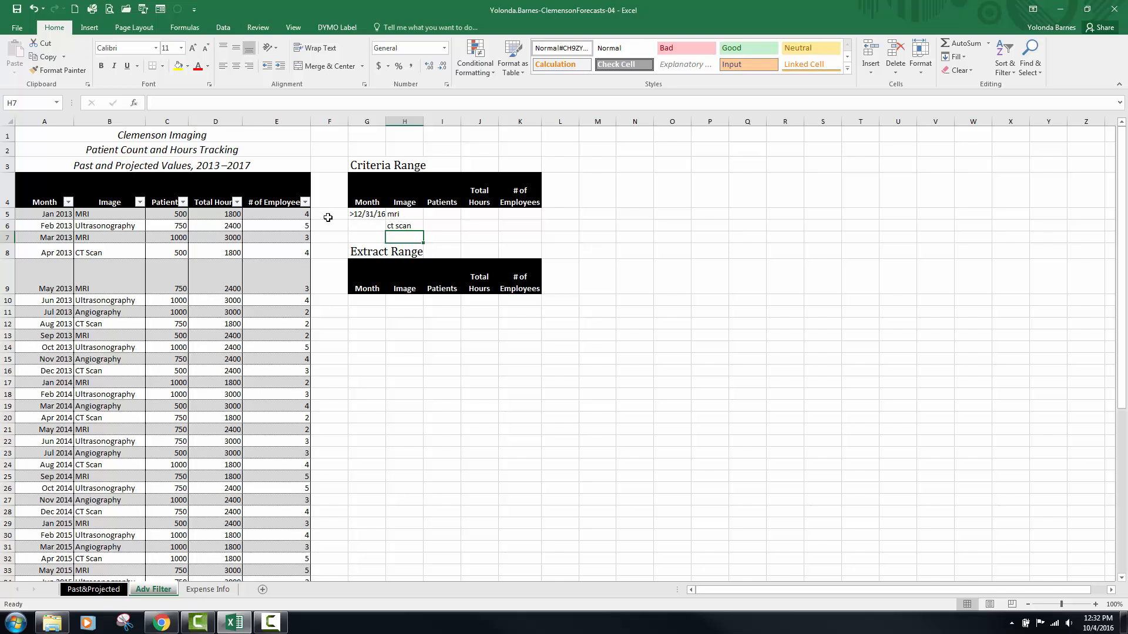
{"action": "left_click", "coordinate": [406, 228]}
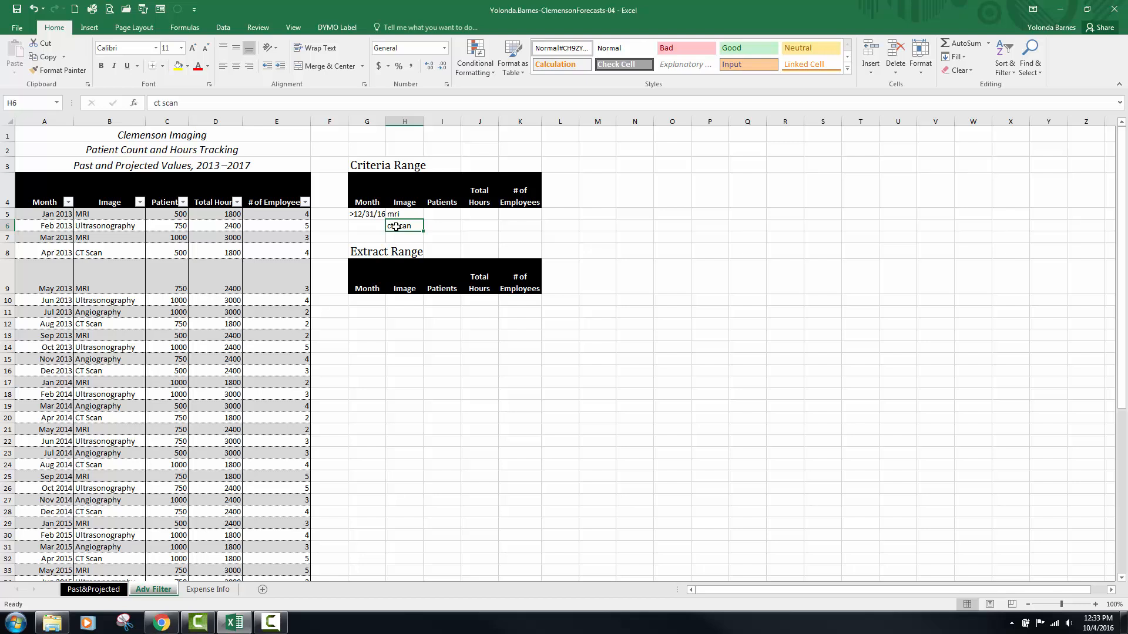
- Set up an advanced filter on the table A4:E60 that copies to another location, using G4:K6 as the criteria range
{"action": "left_click", "coordinate": [129, 286]}
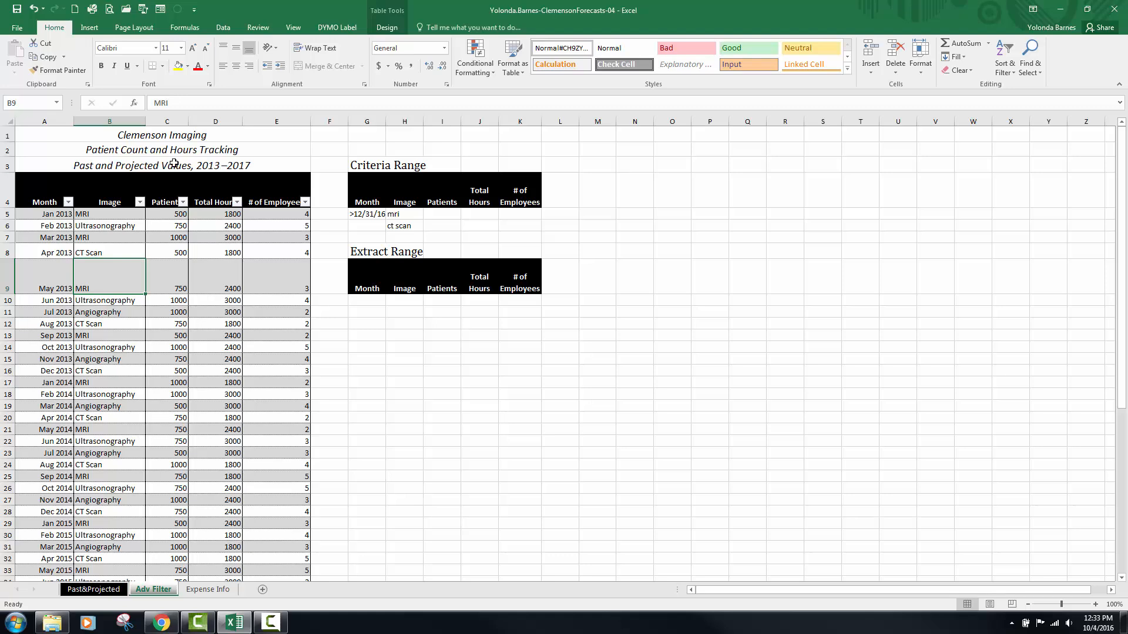
{"action": "left_click", "coordinate": [222, 29]}
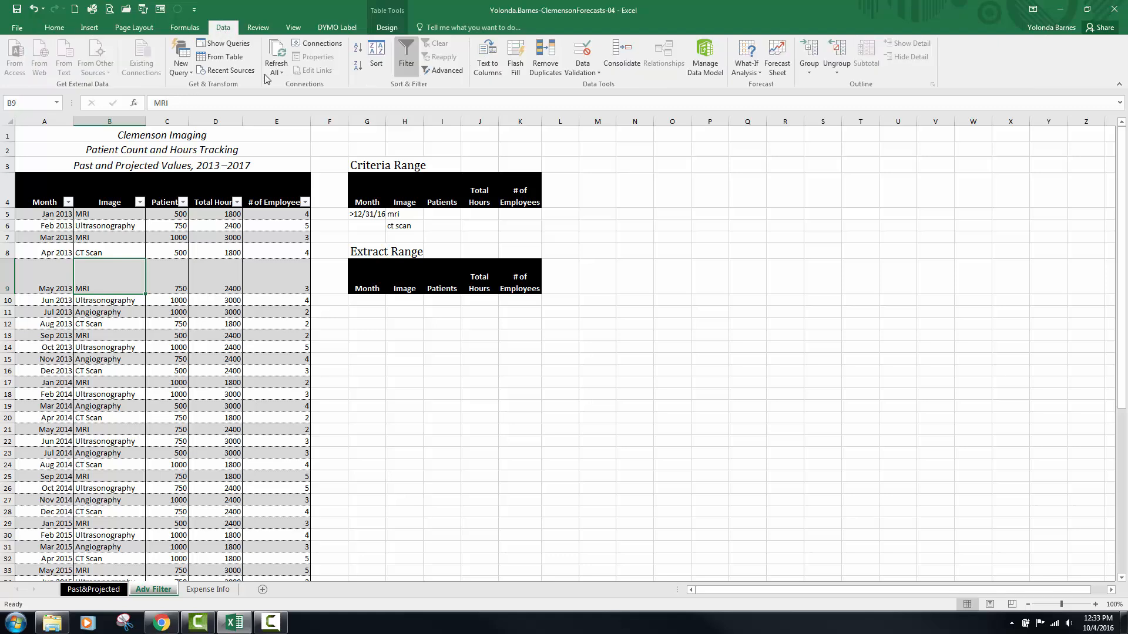
{"action": "left_click", "coordinate": [443, 72]}
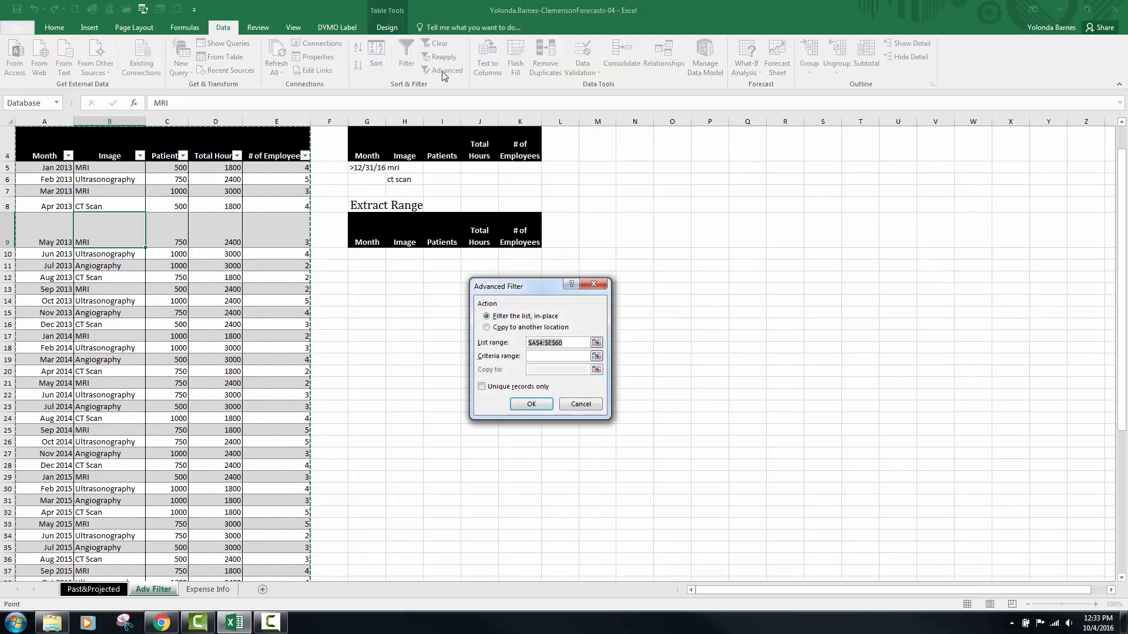
{"action": "left_click_drag", "start_coordinate": [495, 291], "coordinate": [495, 316]}
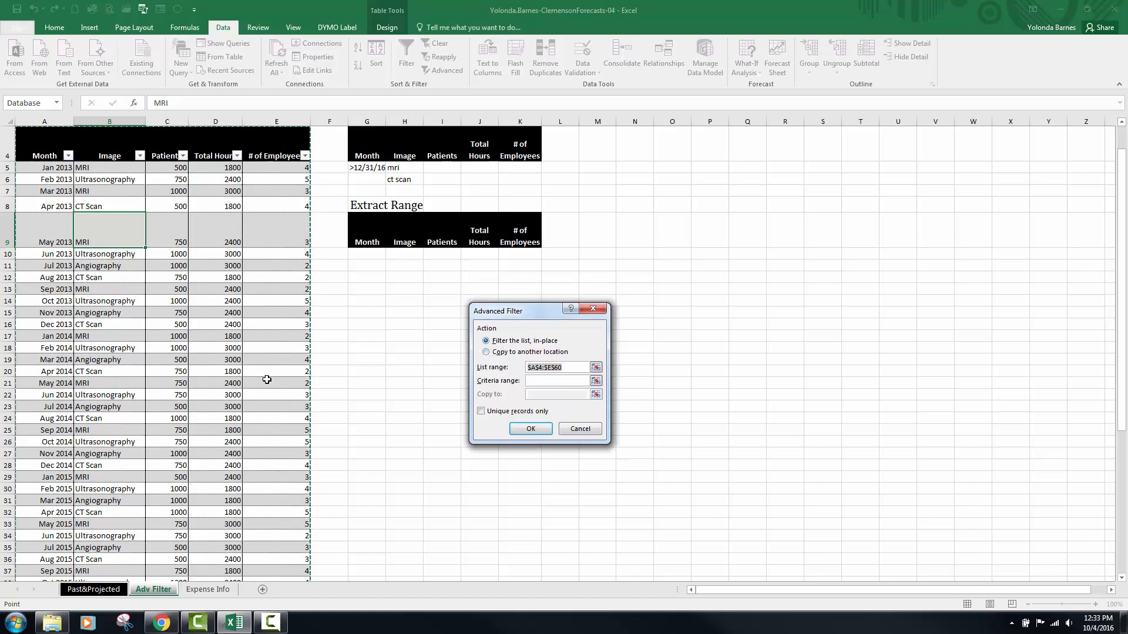
{"action": "left_click", "coordinate": [486, 352]}
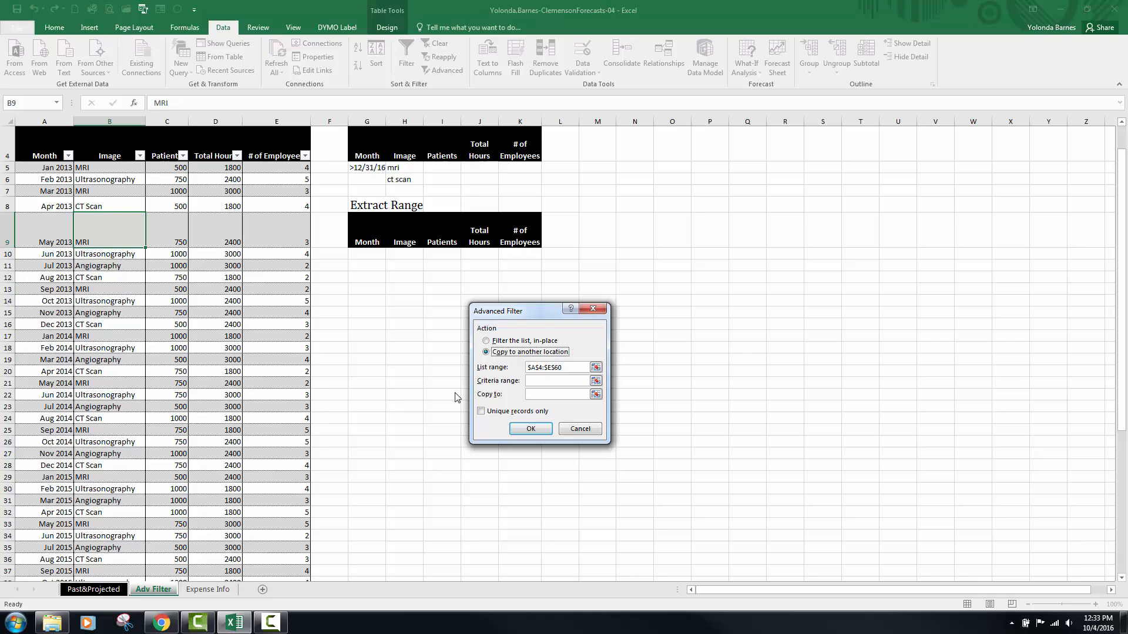
{"action": "left_click", "coordinate": [531, 380]}
{"action": "left_click_drag", "start_coordinate": [380, 147], "coordinate": [514, 176]}
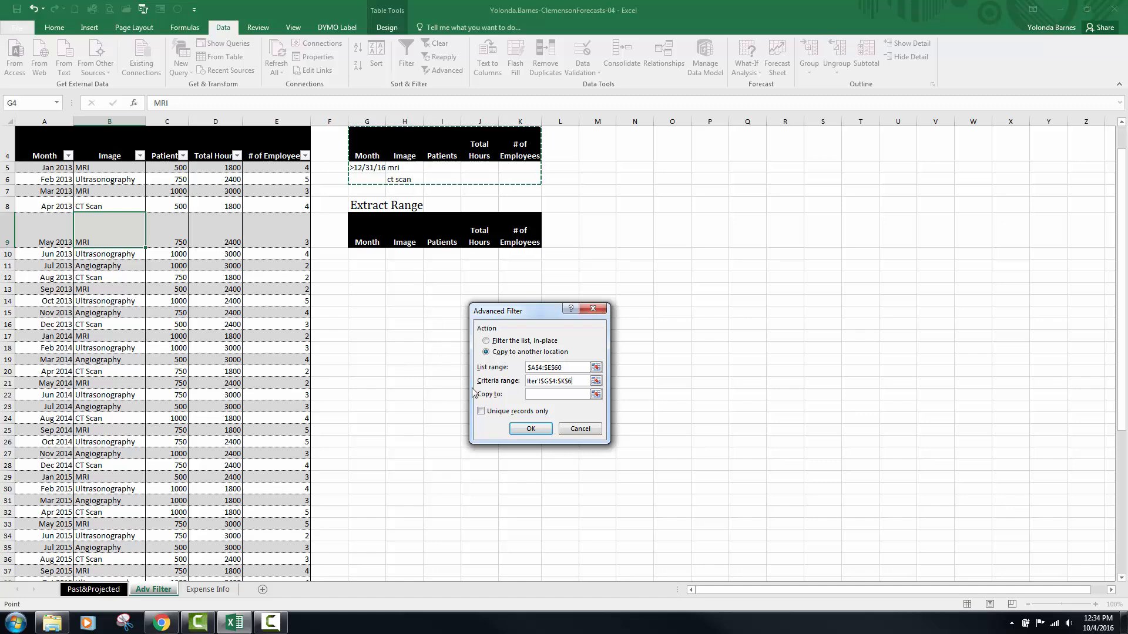
- Set the advanced filter's copy-to range to G9:K9, run it, and check the MRI rows in the extract range
{"action": "left_click", "coordinate": [538, 394]}
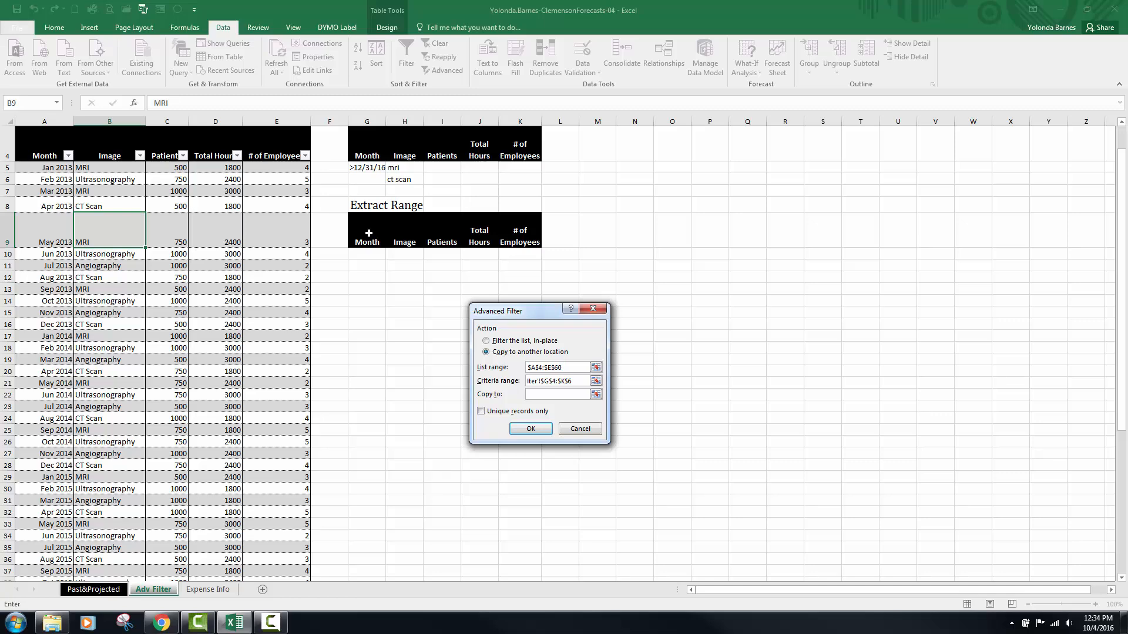
{"action": "left_click_drag", "start_coordinate": [369, 233], "coordinate": [508, 237]}
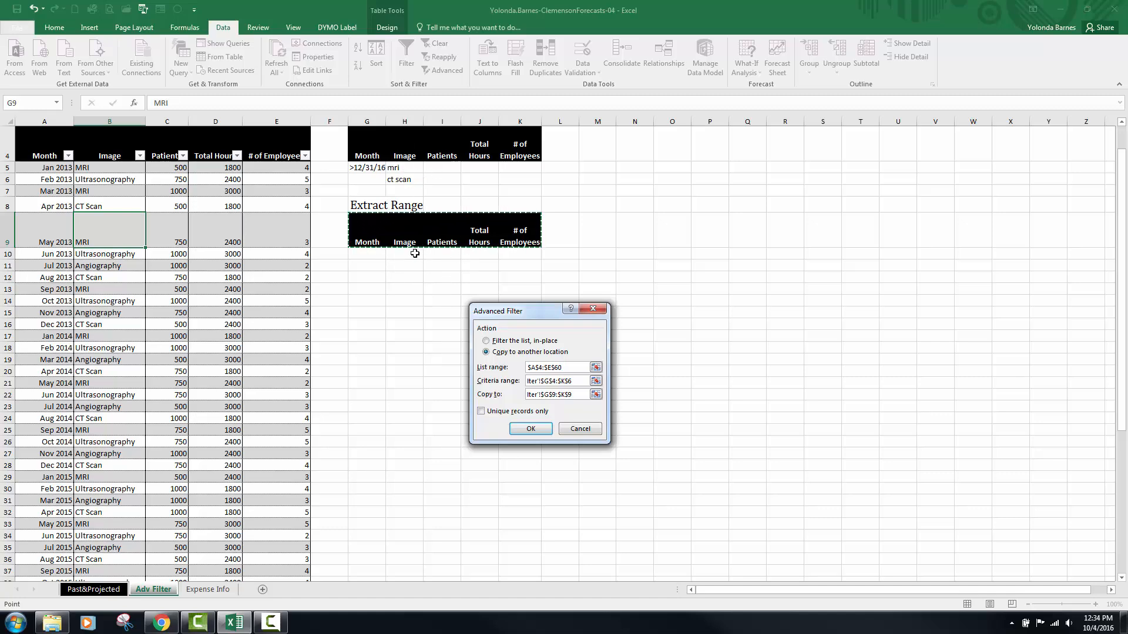
{"action": "left_click", "coordinate": [530, 429]}
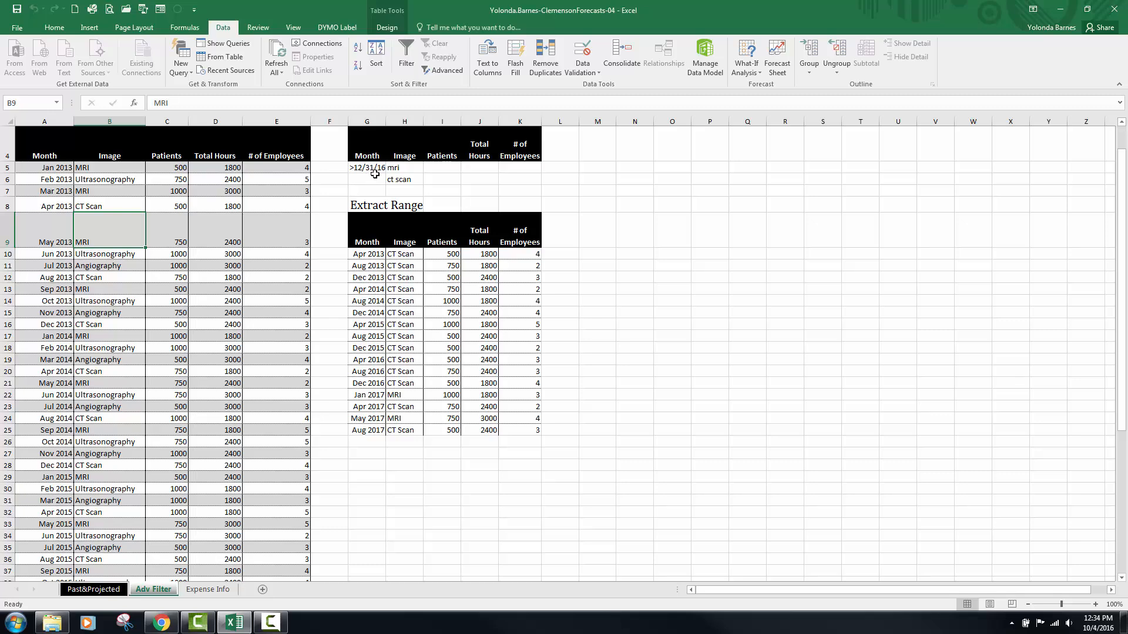
{"action": "left_click", "coordinate": [408, 406]}
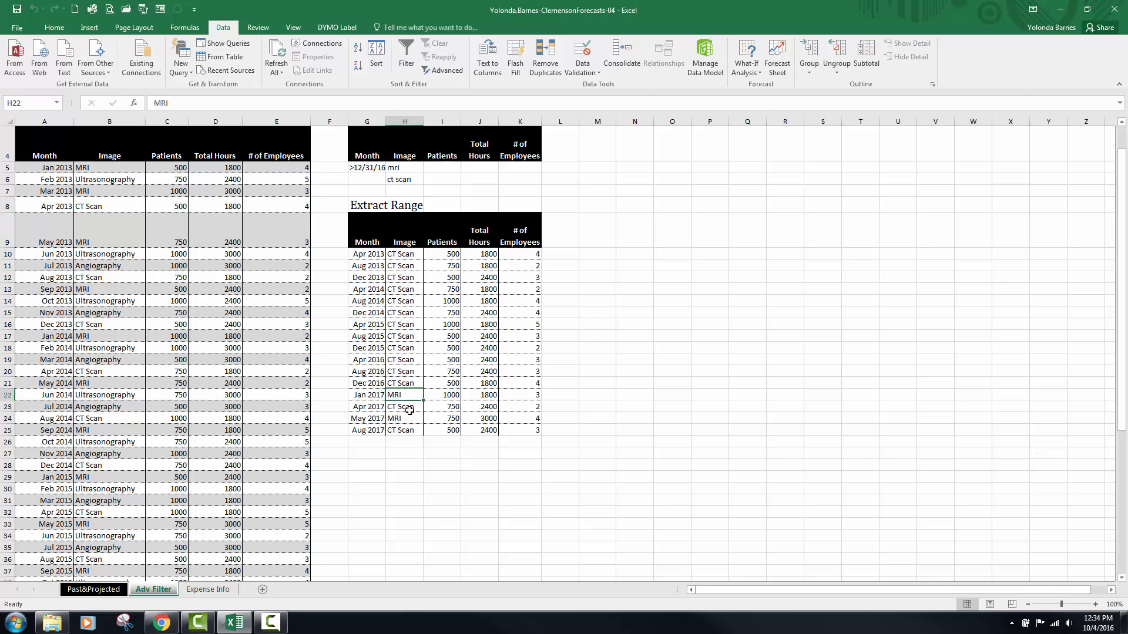
{"action": "left_click", "coordinate": [409, 420]}
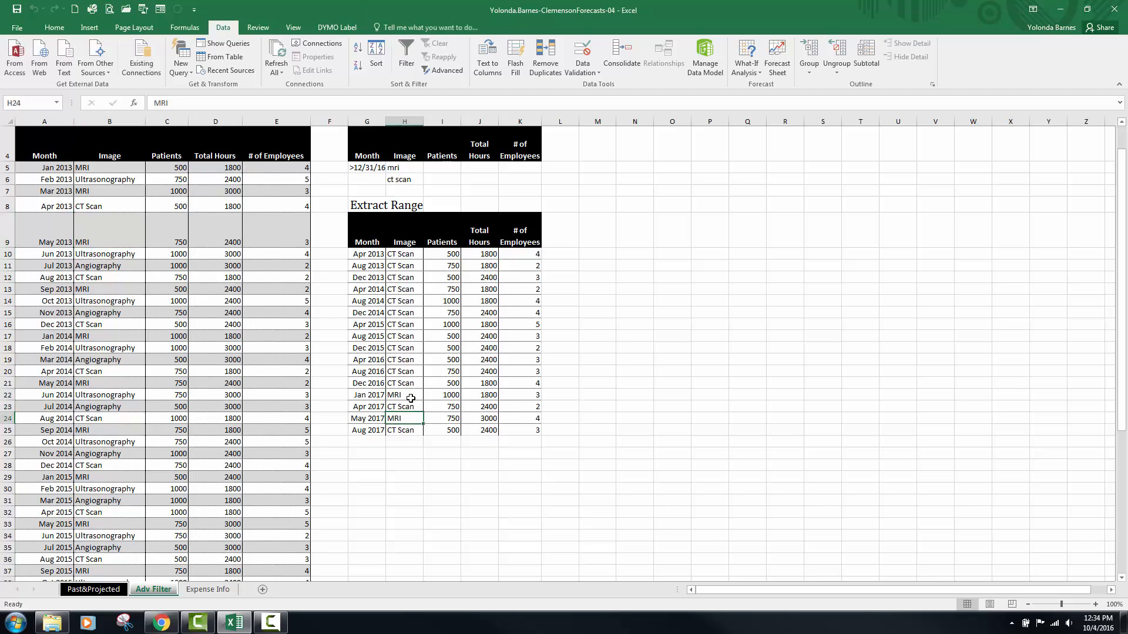
- Check the 2017 rows at the end of the table for MRI and CT Scan entries that meet the filter criteria
{"action": "left_click", "coordinate": [84, 312]}
{"action": "scroll", "coordinate": [94, 268], "scroll_direction": "down", "scroll_amount": 4}
{"action": "scroll", "coordinate": [59, 376], "scroll_direction": "down", "scroll_amount": 2}
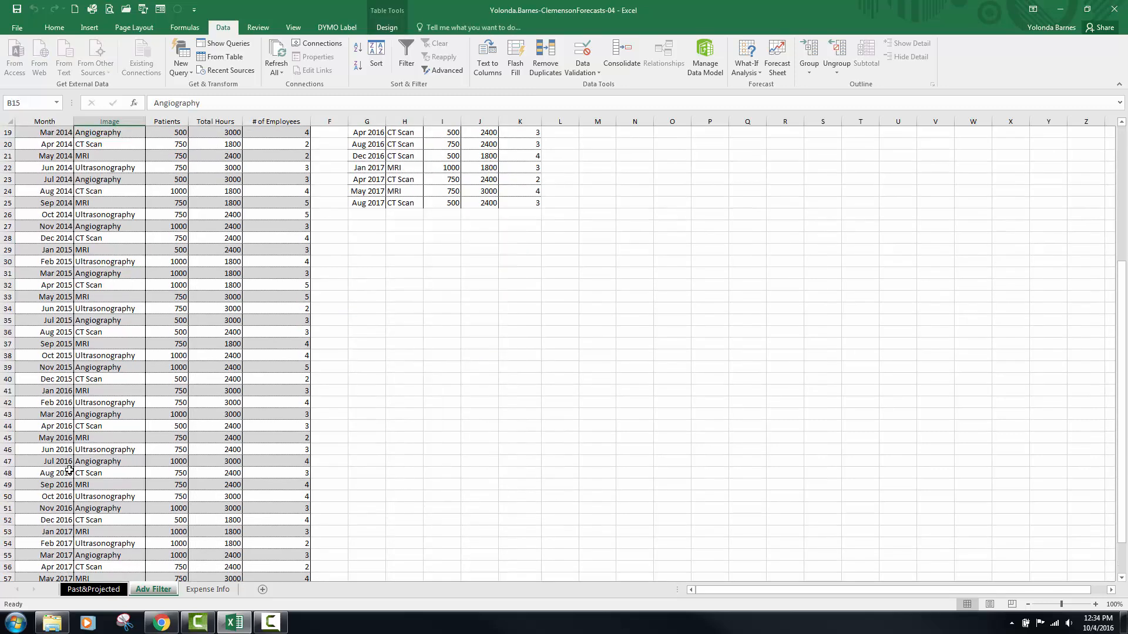
{"action": "scroll", "coordinate": [115, 449], "scroll_direction": "down", "scroll_amount": 3}
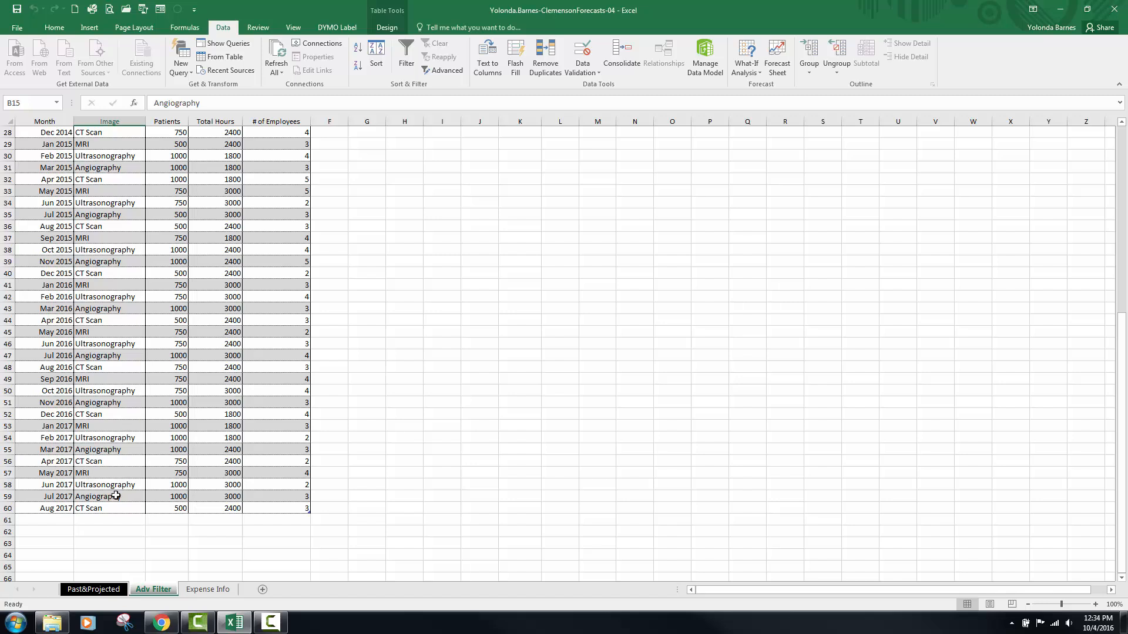
{"action": "left_click", "coordinate": [98, 428]}
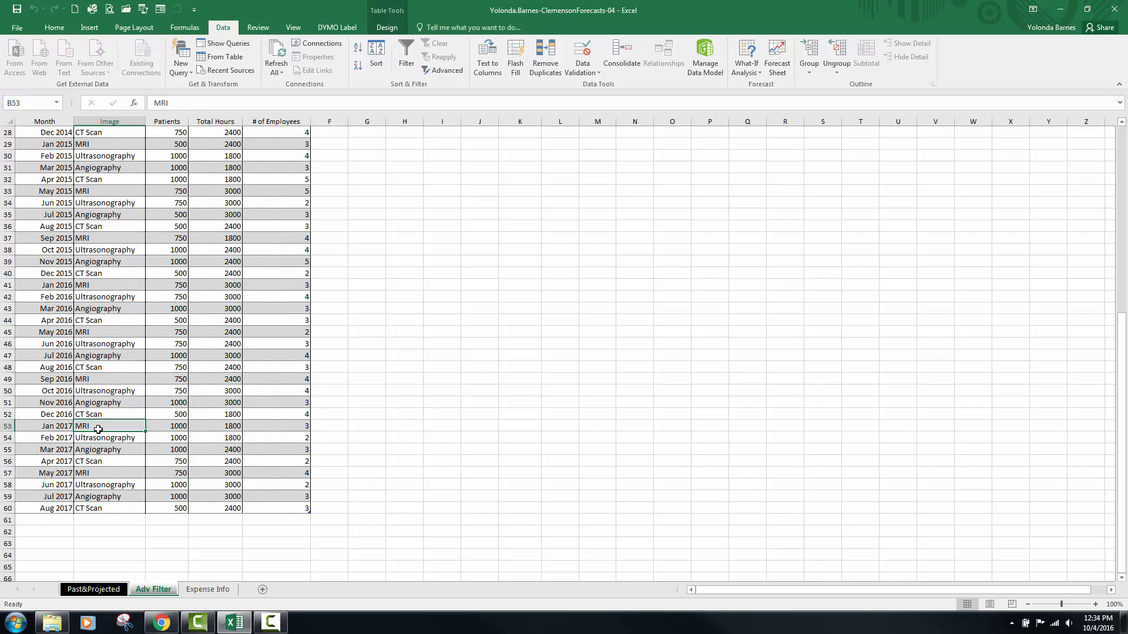
{"action": "left_click", "coordinate": [99, 438]}
{"action": "left_click", "coordinate": [100, 449]}
{"action": "left_click", "coordinate": [101, 461]}
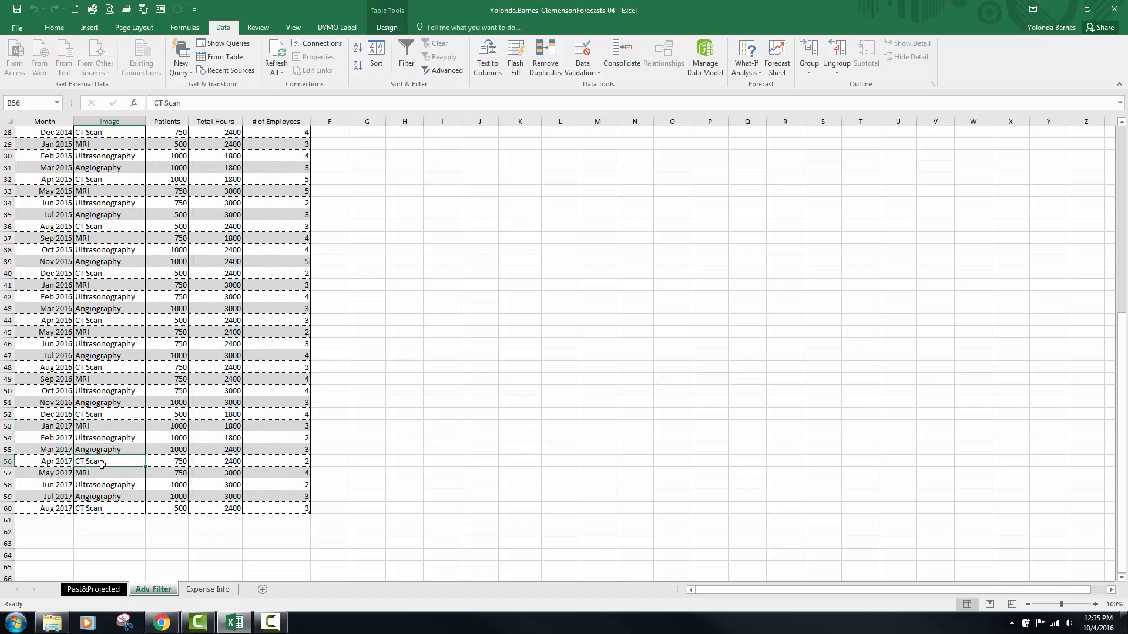
{"action": "left_click", "coordinate": [102, 471]}
{"action": "left_click", "coordinate": [101, 484]}
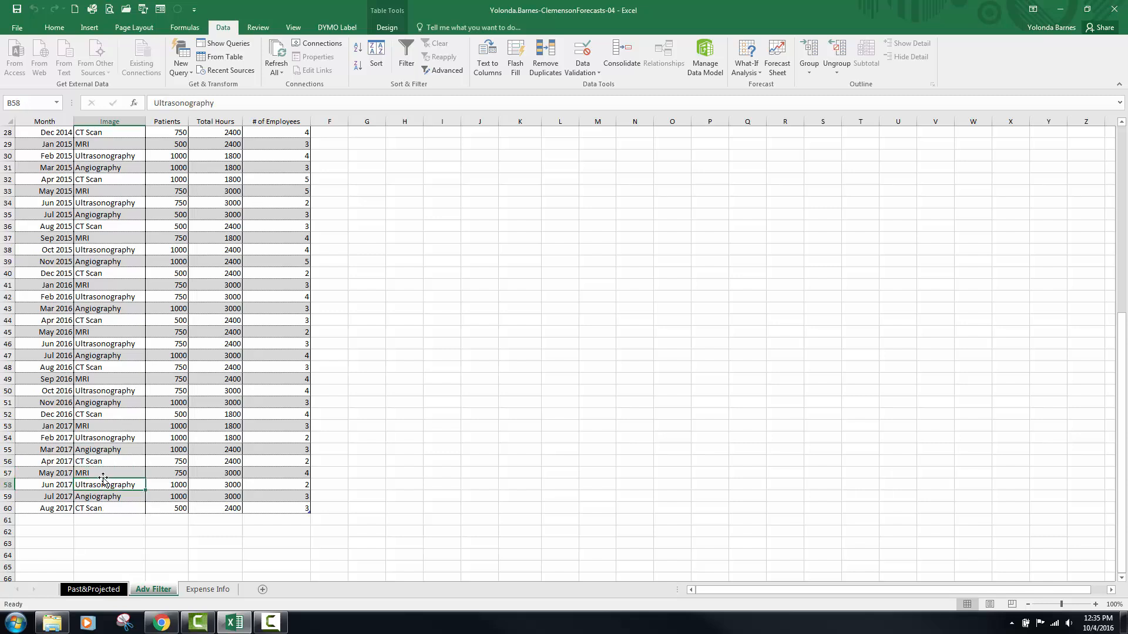
{"action": "left_click", "coordinate": [100, 437]}
{"action": "left_click", "coordinate": [102, 425]}
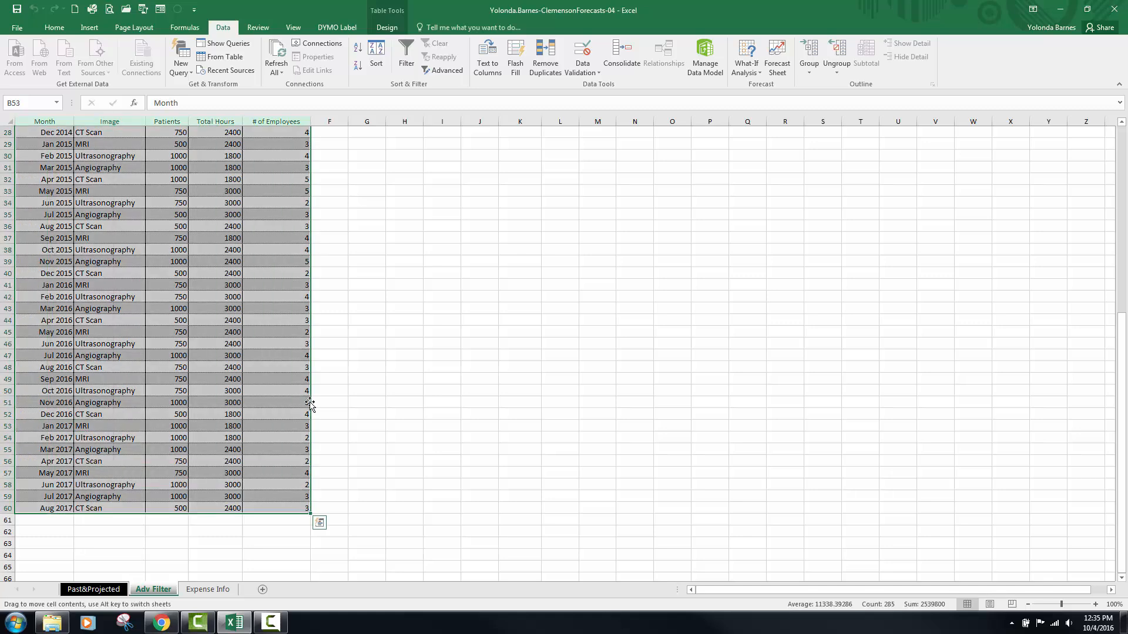
{"action": "left_click", "coordinate": [393, 391]}
{"action": "scroll", "coordinate": [393, 390], "scroll_direction": "up", "scroll_amount": 4}
{"action": "scroll", "coordinate": [393, 389], "scroll_direction": "up", "scroll_amount": 5}
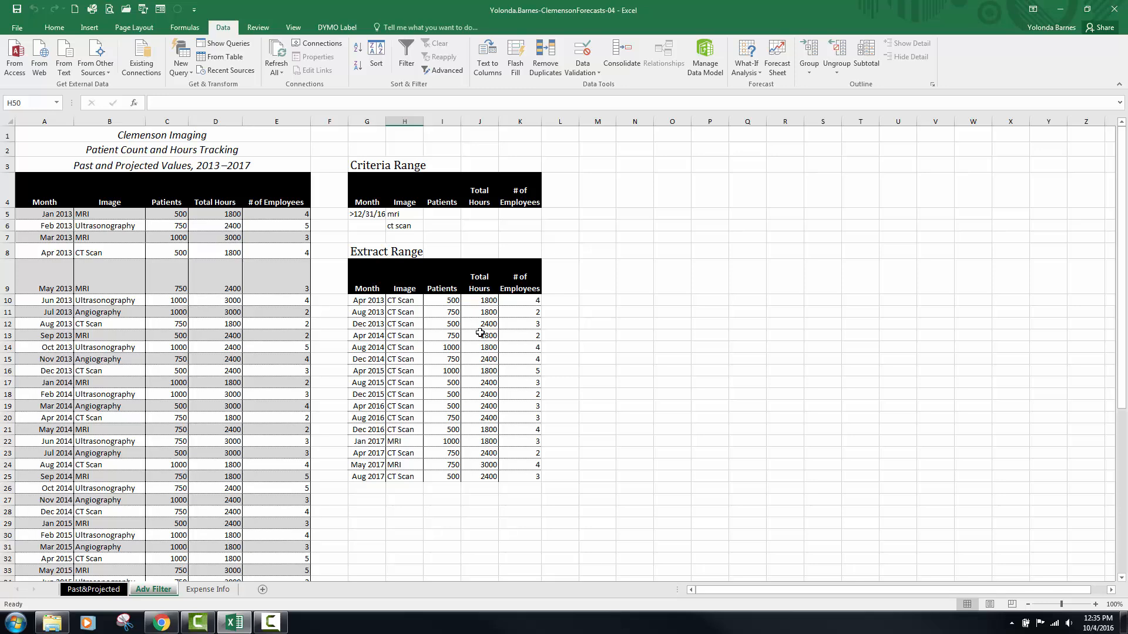
- Apply a Greater Than conditional format of 751 with Green Fill with Dark Green Text to the extracted Patients values in I10:I25
{"action": "left_click", "coordinate": [452, 301]}
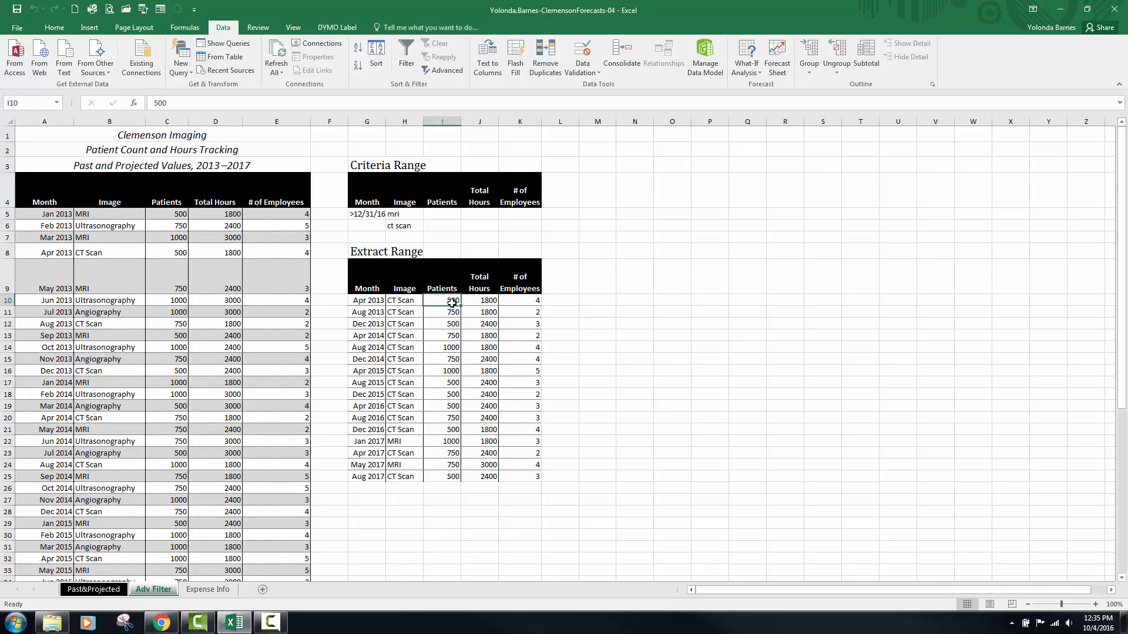
{"action": "left_click_drag", "start_coordinate": [452, 302], "coordinate": [450, 477]}
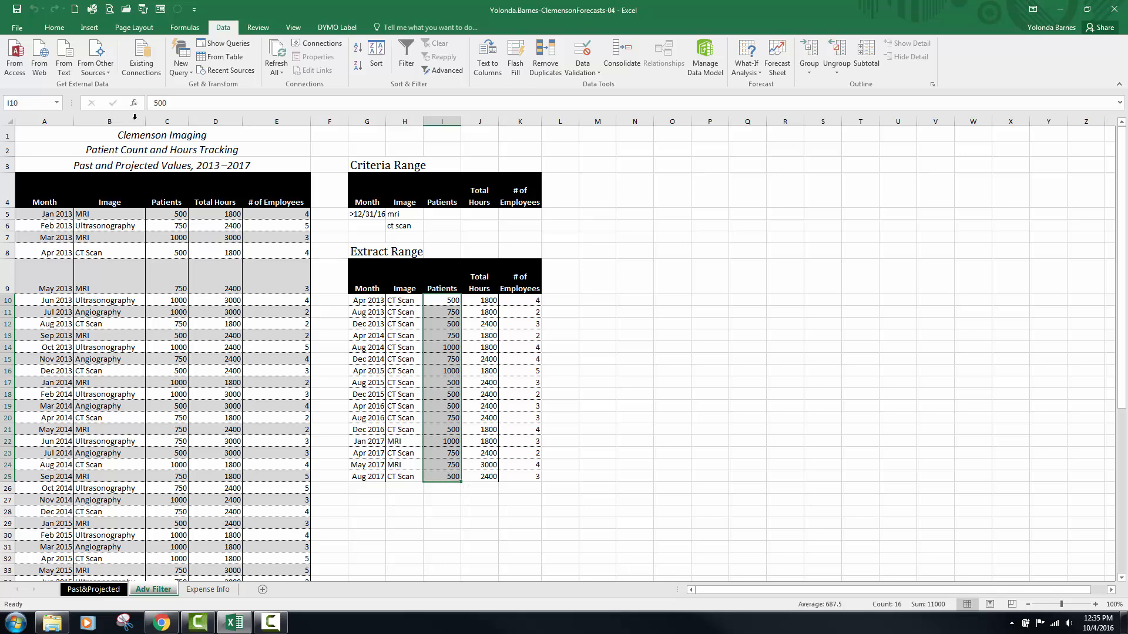
{"action": "left_click", "coordinate": [55, 29]}
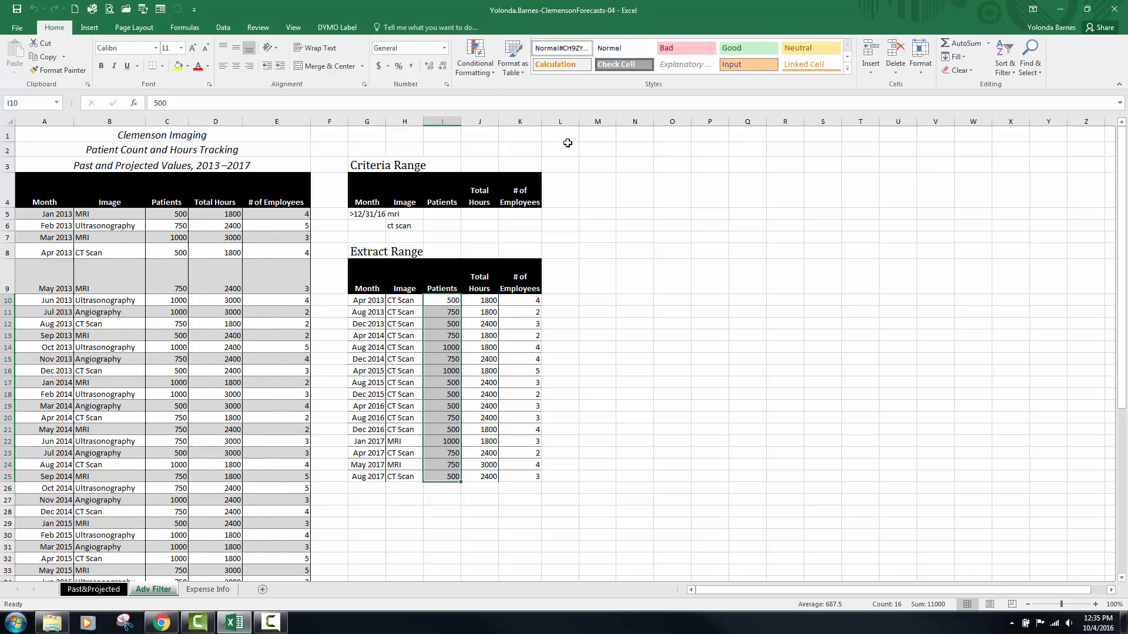
{"action": "left_click", "coordinate": [492, 71]}
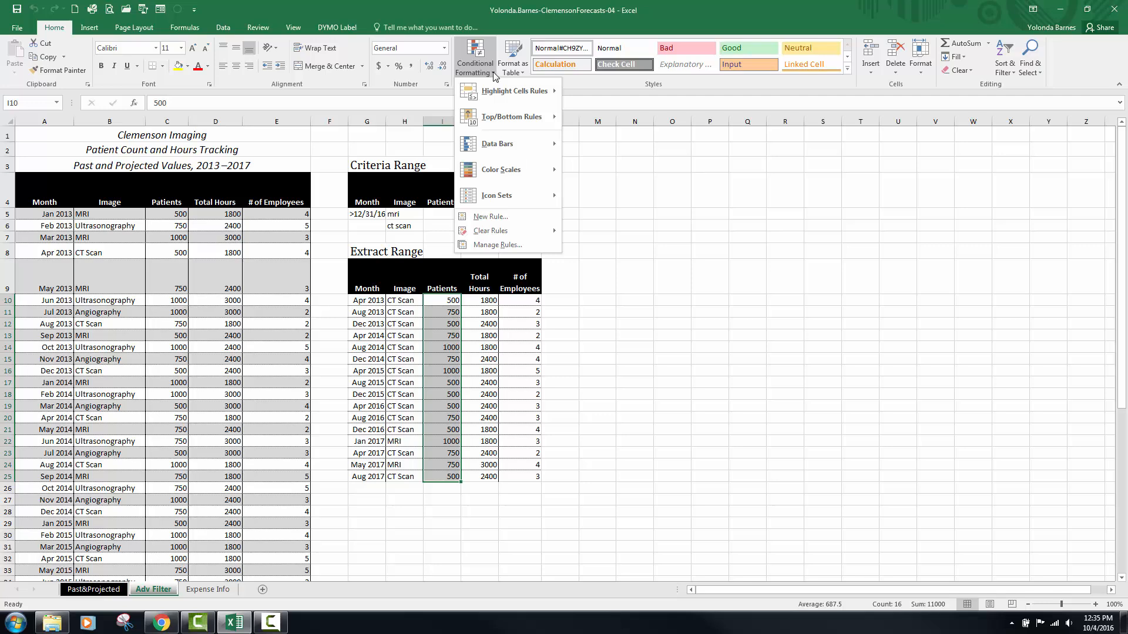
{"action": "mouse_move", "coordinate": [495, 93]}
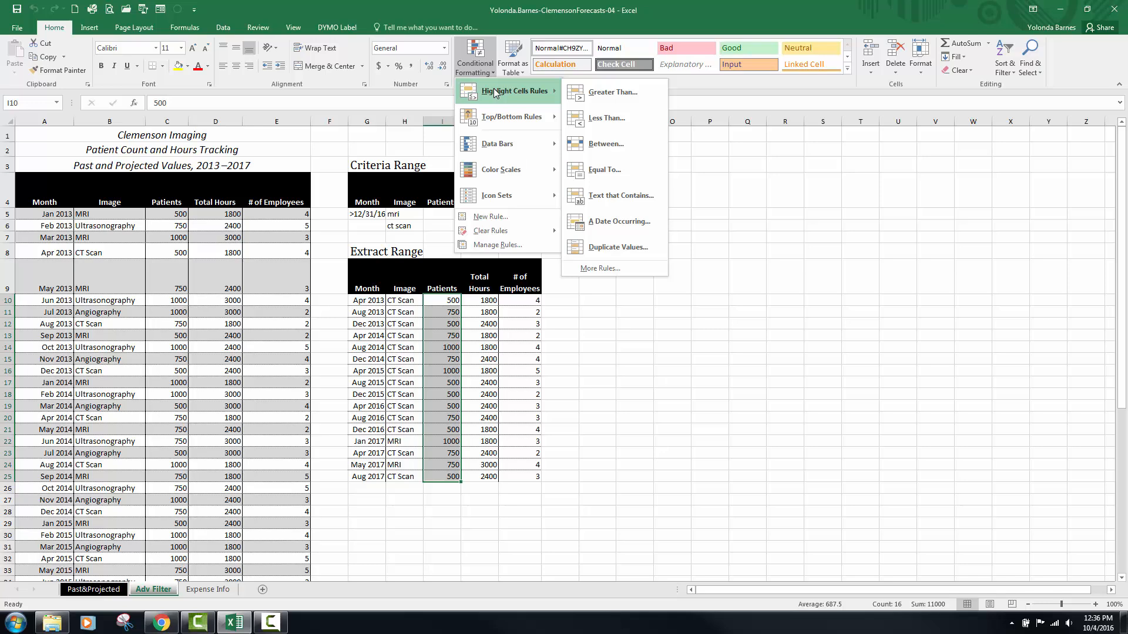
{"action": "left_click", "coordinate": [613, 92]}
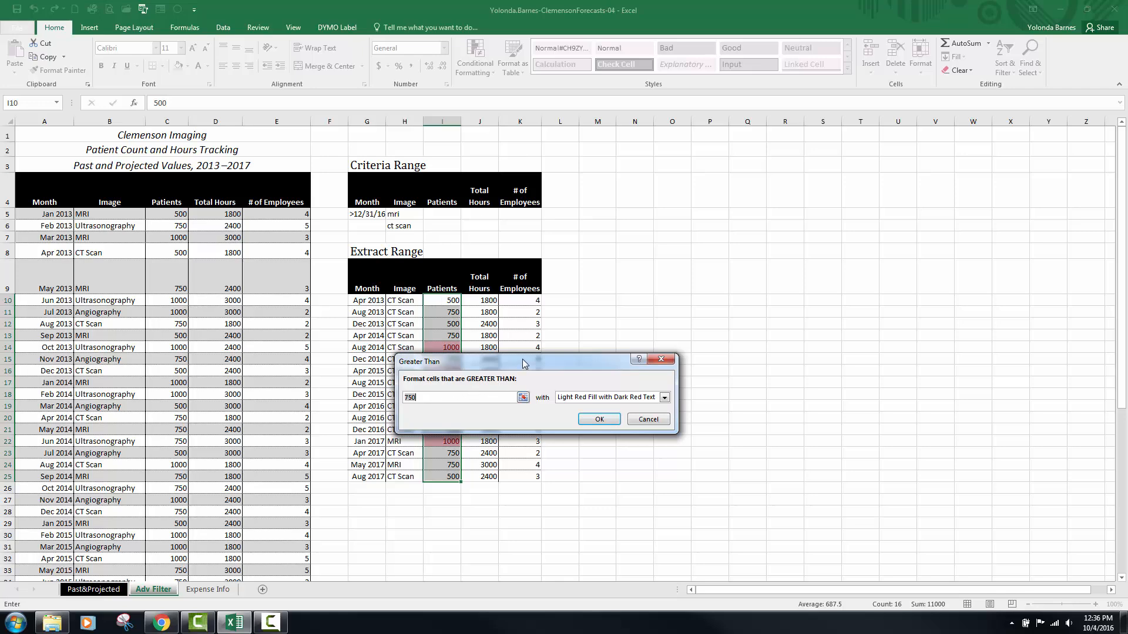
{"action": "left_click_drag", "start_coordinate": [553, 356], "coordinate": [750, 343]}
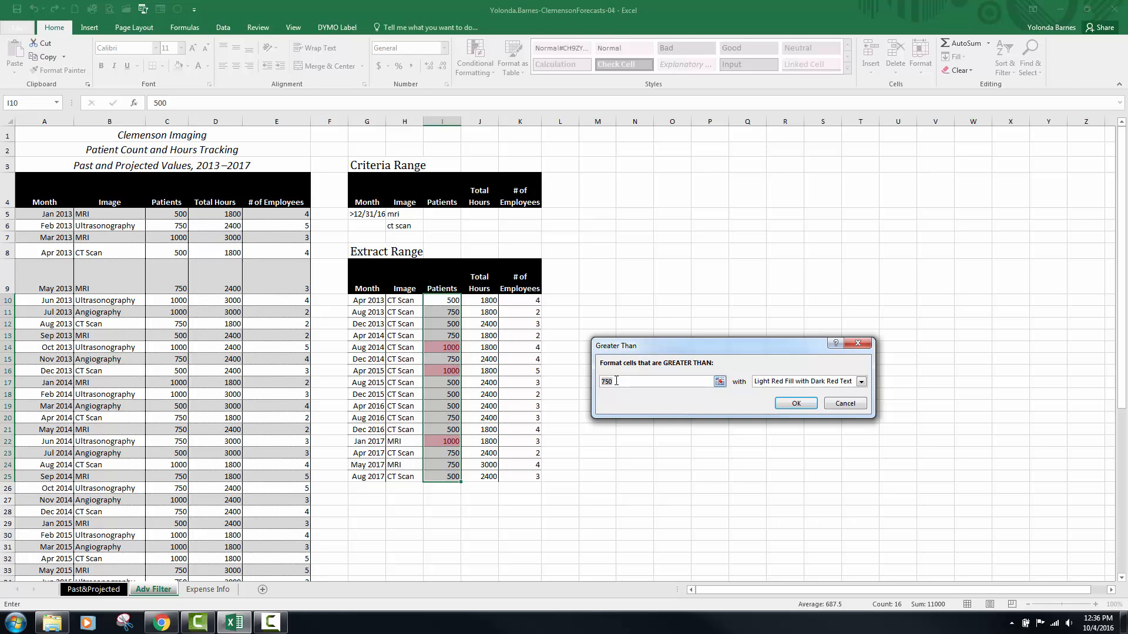
{"action": "type", "text": "751"}
{"action": "left_click", "coordinate": [861, 383]}
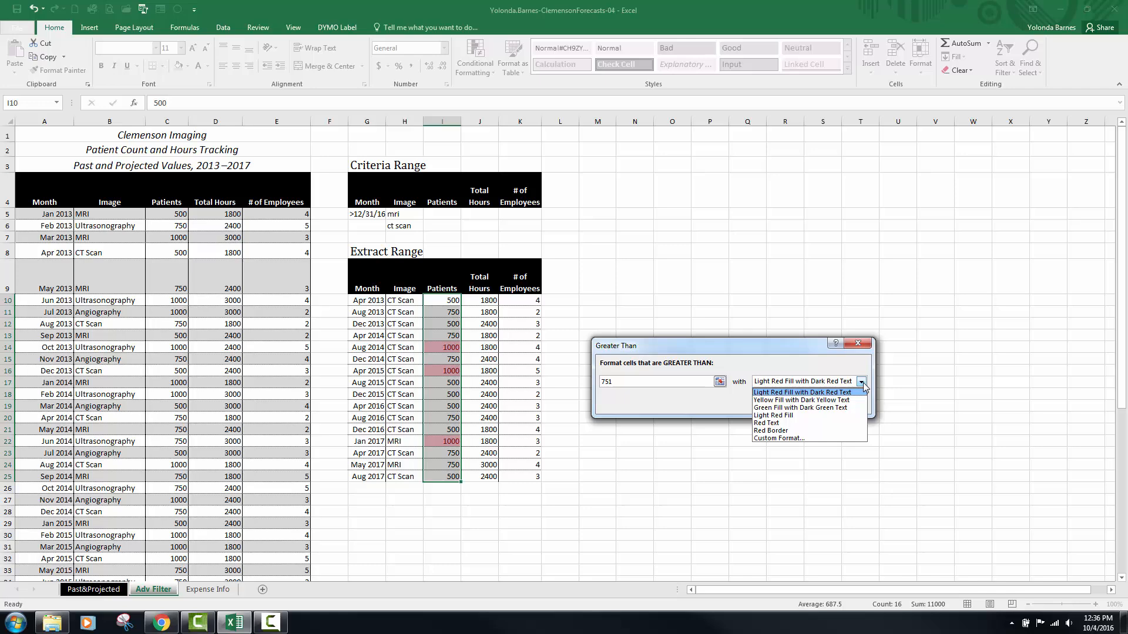
{"action": "left_click", "coordinate": [790, 408]}
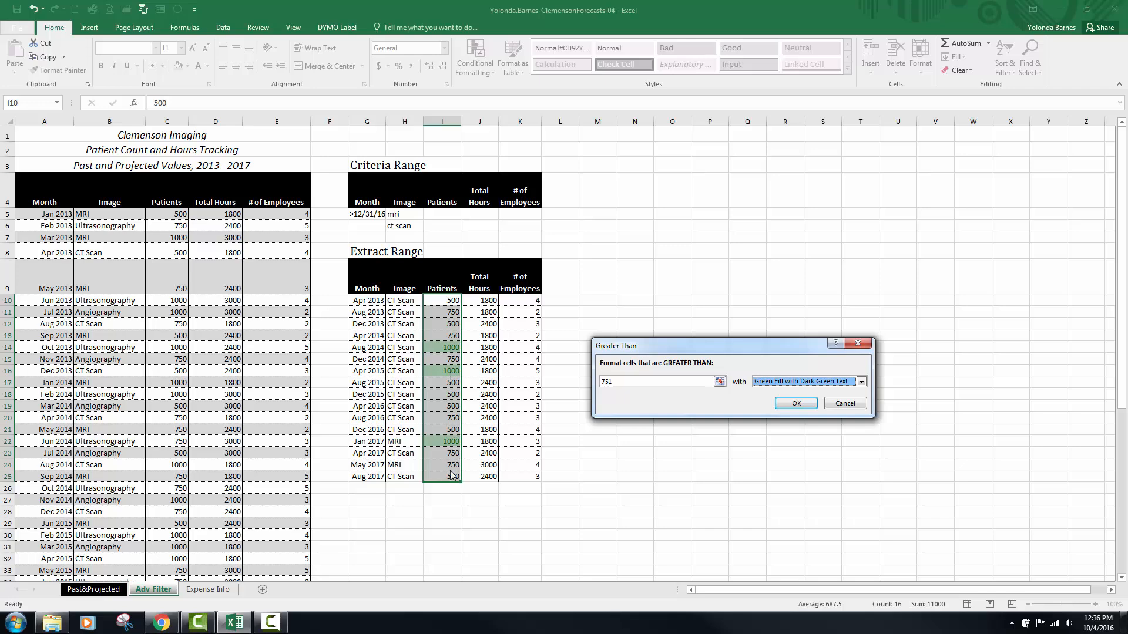
{"action": "left_click", "coordinate": [794, 405]}
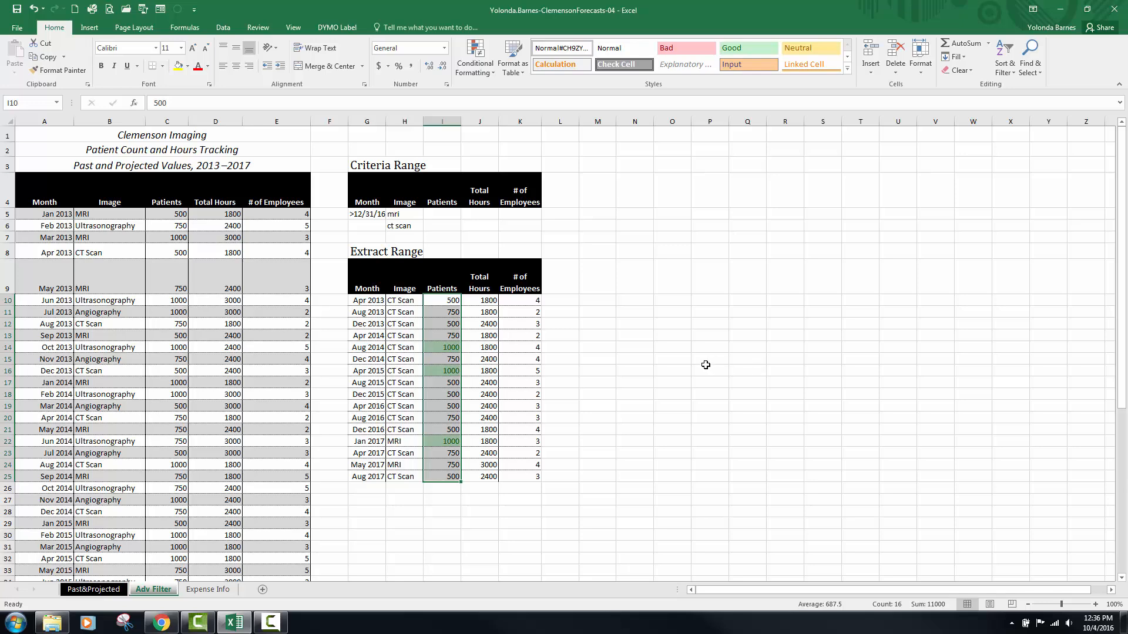
- Start importing the text file ClemensonExpenseData-04 from the Chapter 4 folder at cell A3 of the Expense Info sheet
{"action": "left_click", "coordinate": [208, 589]}
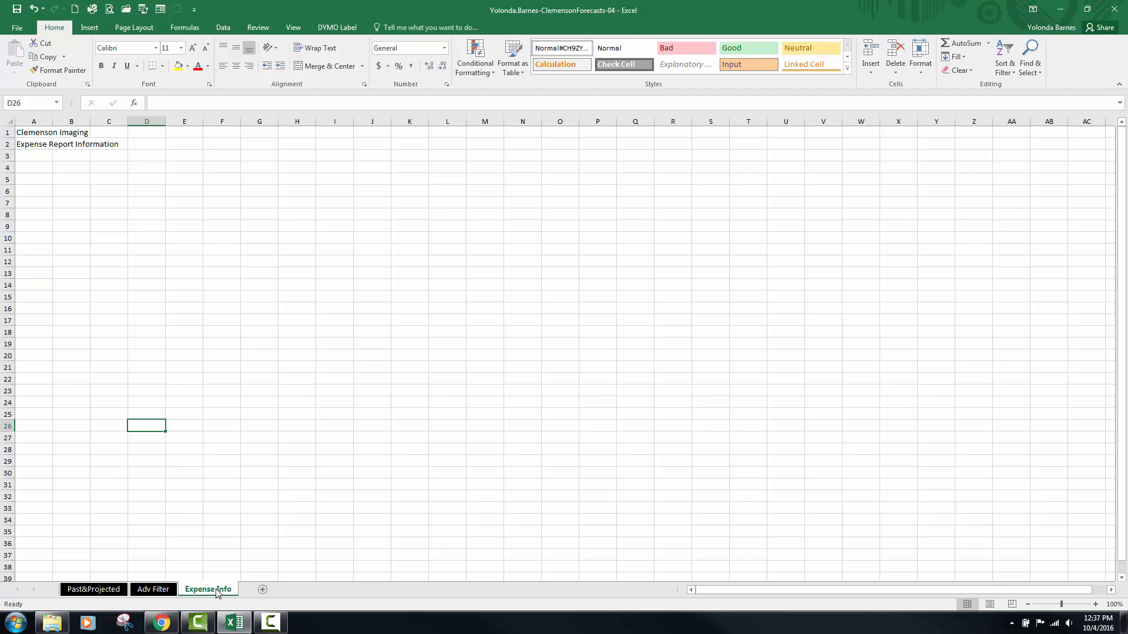
{"action": "left_click", "coordinate": [31, 155]}
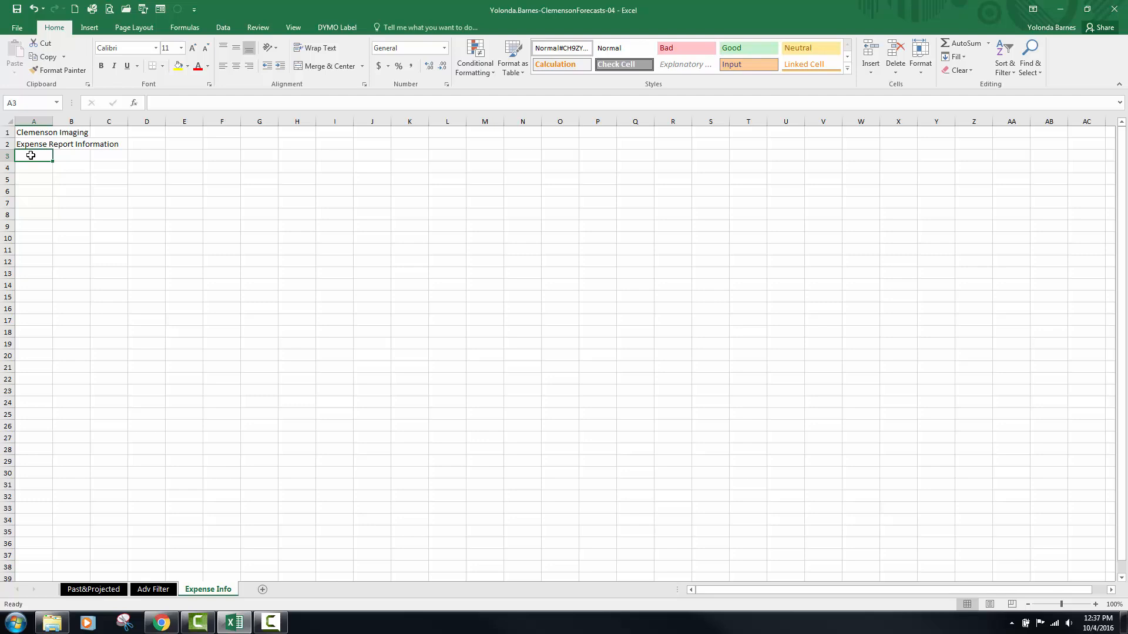
{"action": "left_click", "coordinate": [222, 30]}
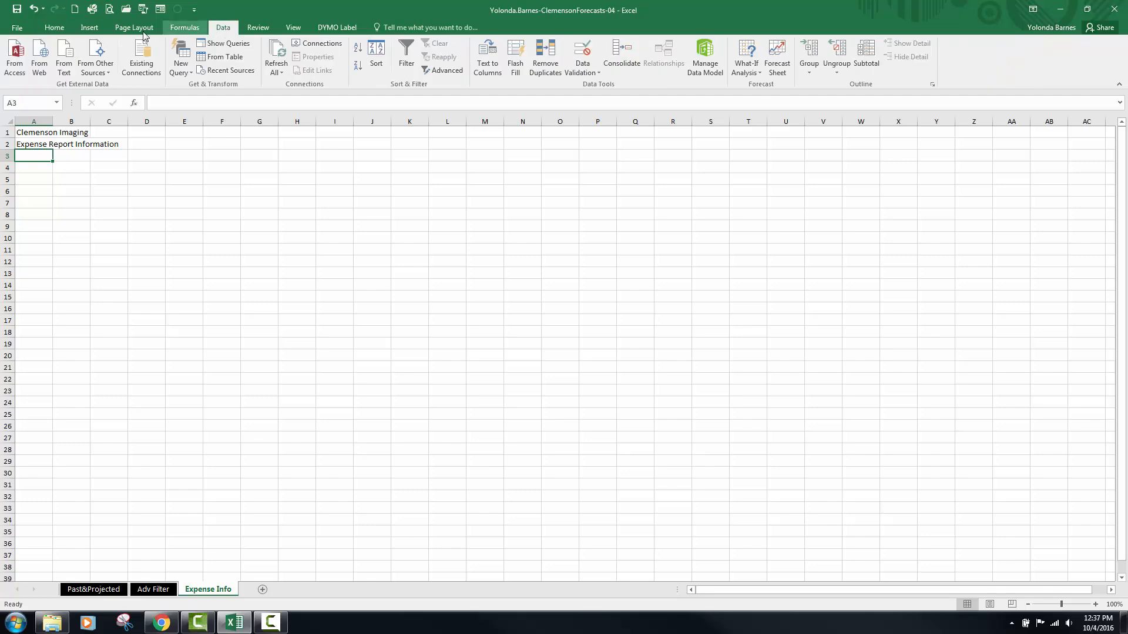
{"action": "left_click", "coordinate": [63, 68]}
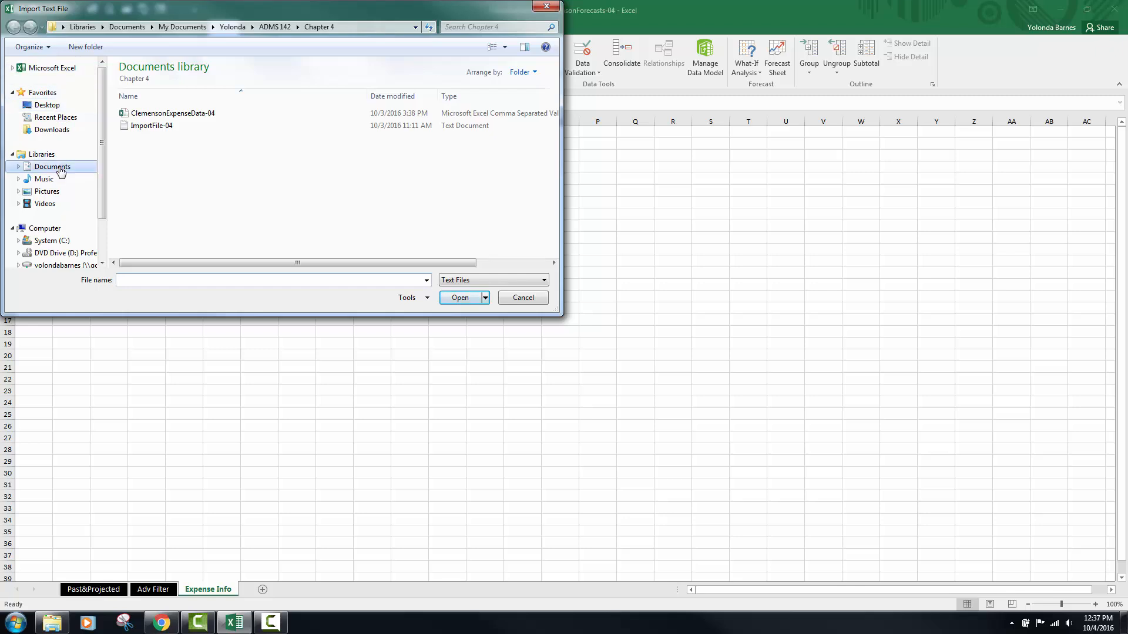
{"action": "left_click", "coordinate": [159, 113]}
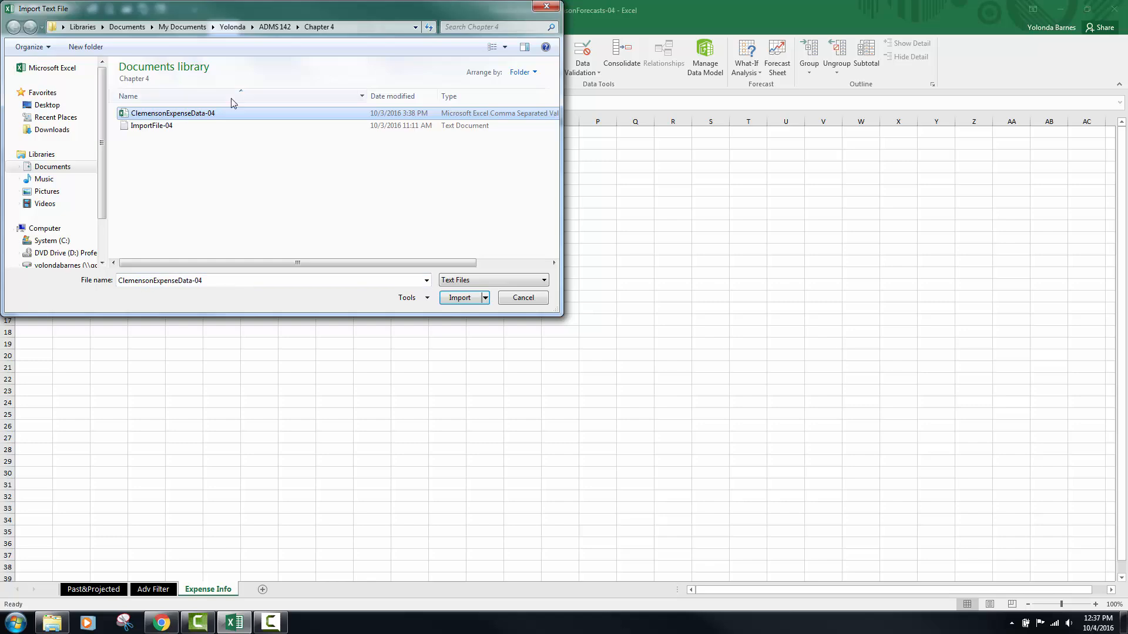
{"action": "left_click", "coordinate": [457, 297]}
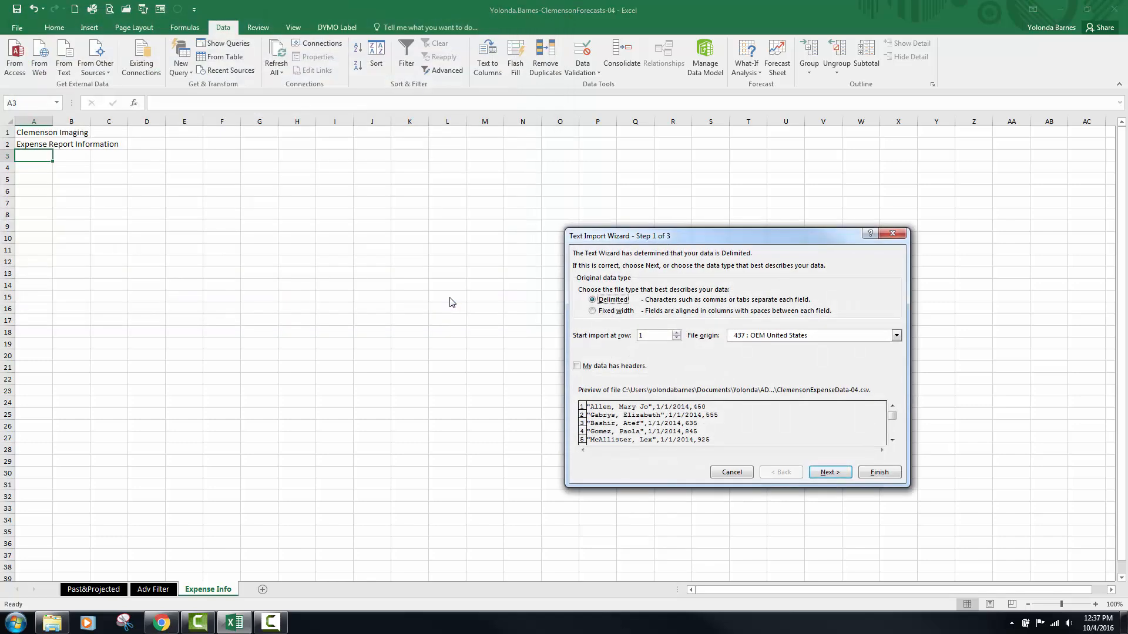
- Import the file as delimited data using only the comma delimiter, placing it in the existing worksheet at A3
{"action": "left_click_drag", "start_coordinate": [697, 236], "coordinate": [476, 251]}
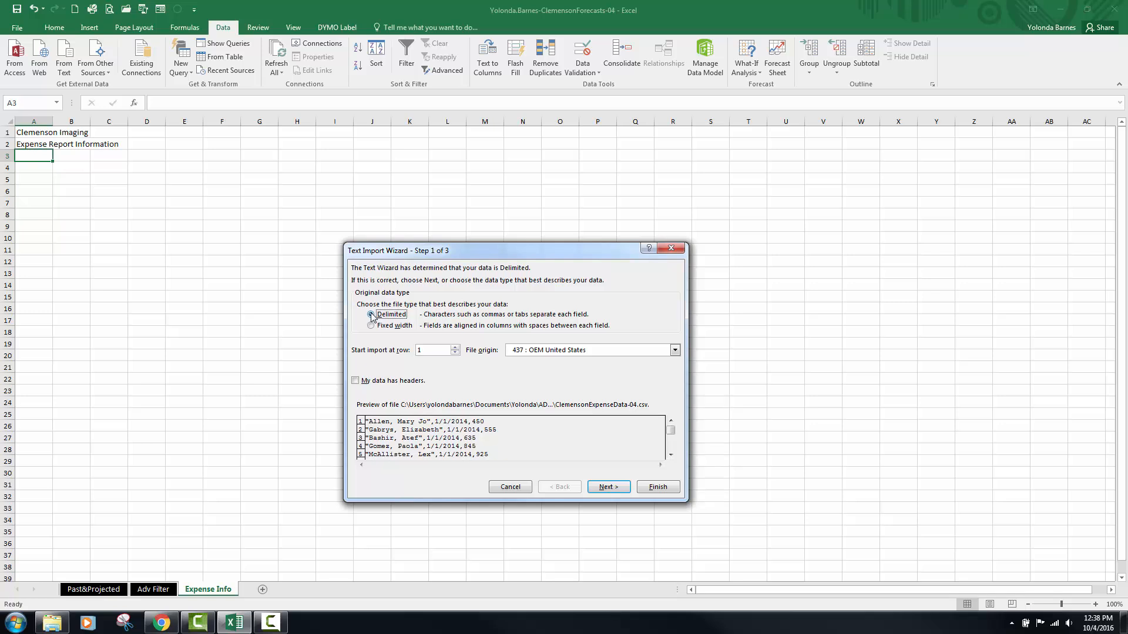
{"action": "left_click", "coordinate": [595, 491]}
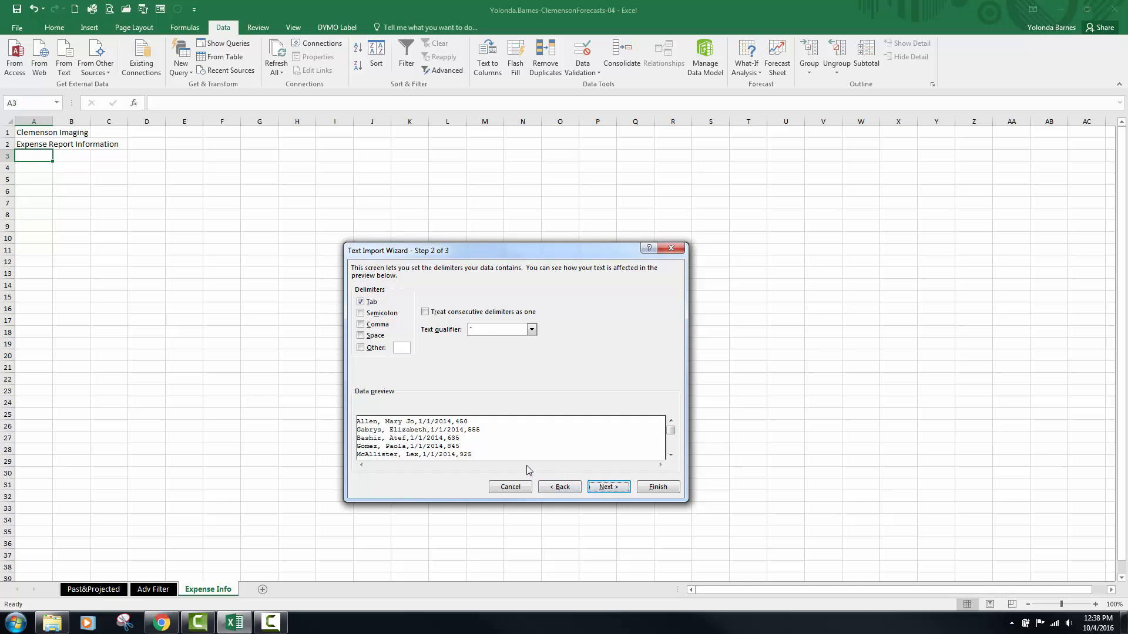
{"action": "left_click", "coordinate": [361, 301]}
{"action": "left_click", "coordinate": [360, 324]}
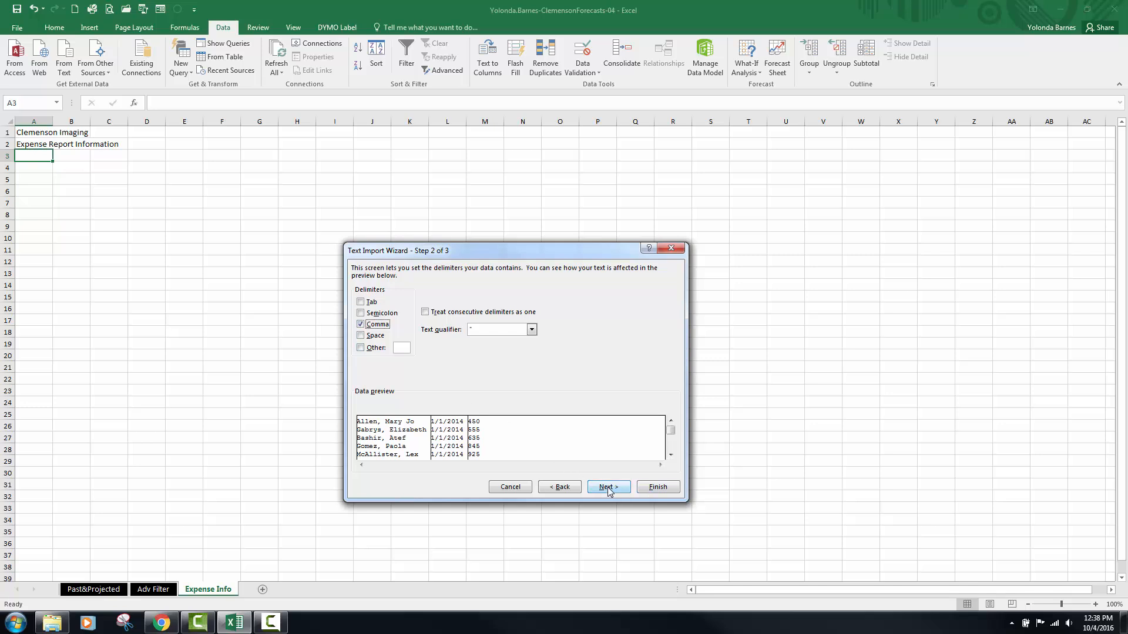
{"action": "left_click", "coordinate": [641, 487]}
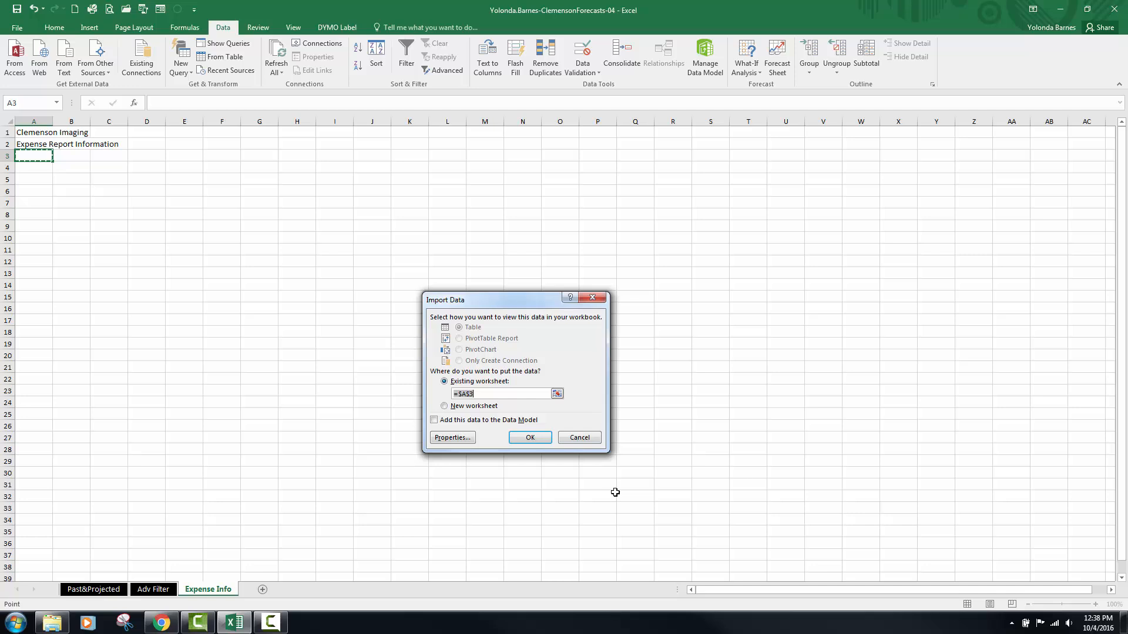
{"action": "left_click", "coordinate": [539, 441]}
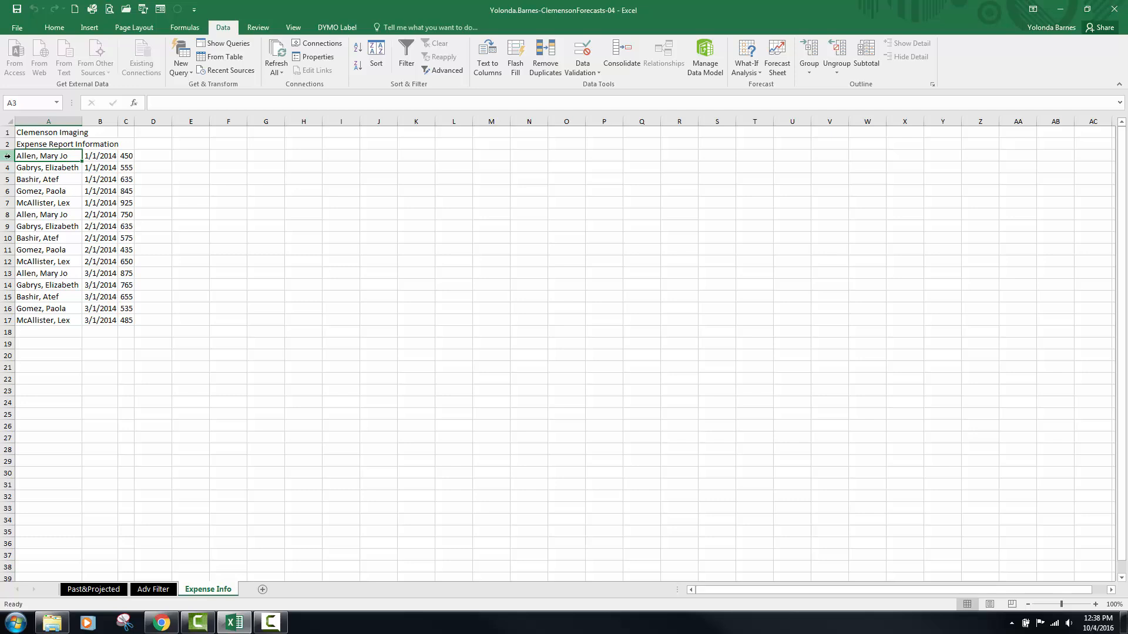
- Insert two blank rows above the imported expense data at rows 3 and 4
{"action": "left_click", "coordinate": [8, 156]}
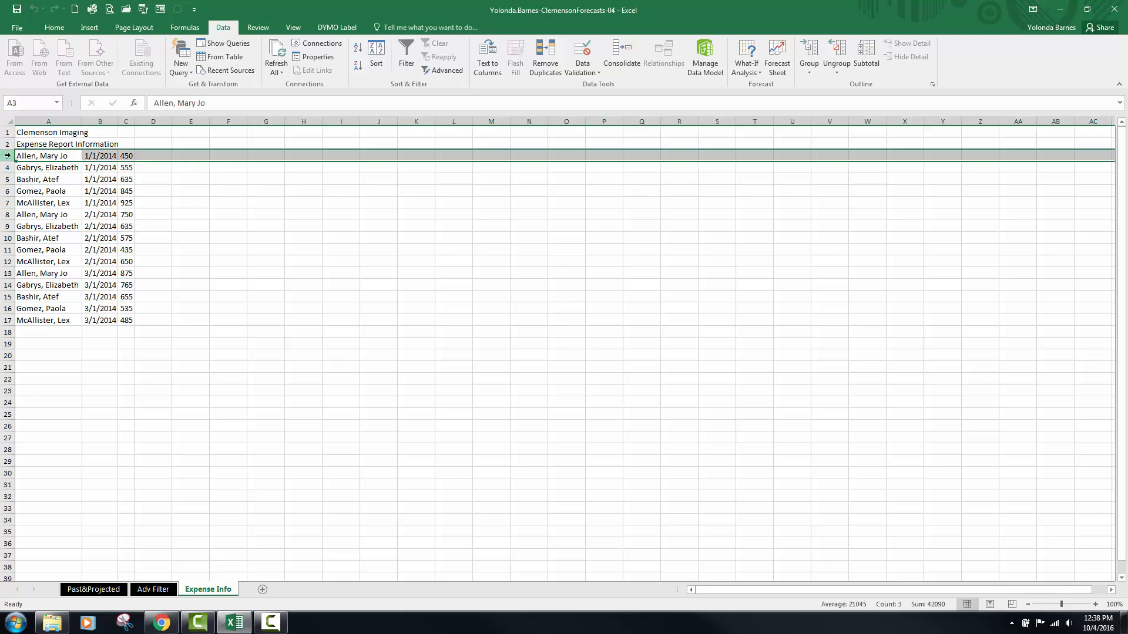
{"action": "left_click_drag", "start_coordinate": [8, 155], "coordinate": [9, 167]}
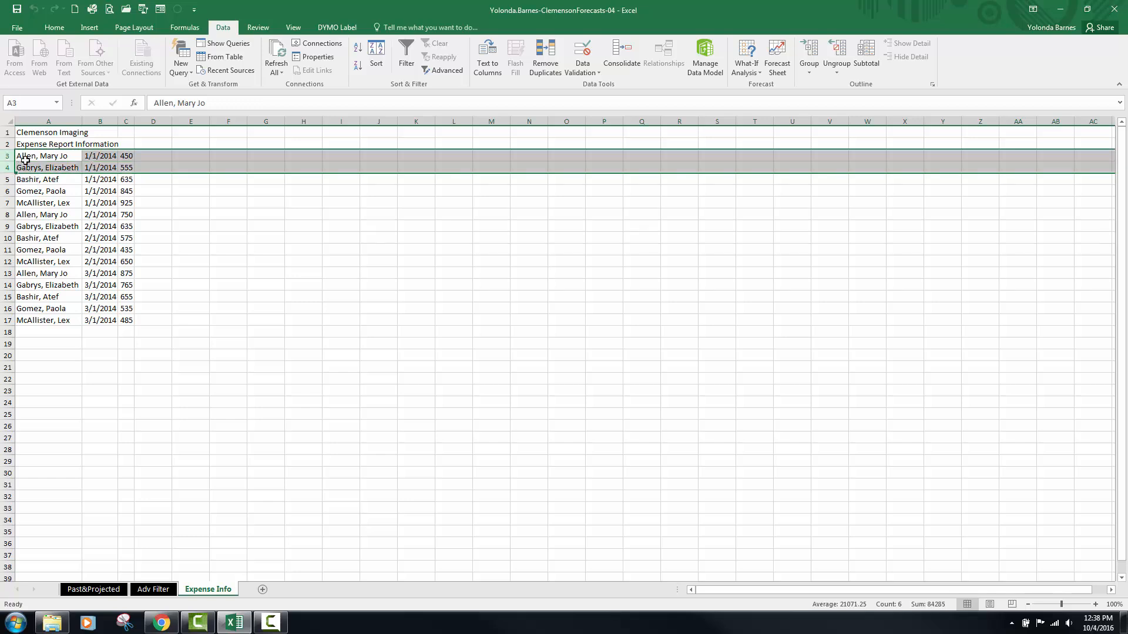
{"action": "right_click", "coordinate": [26, 161]}
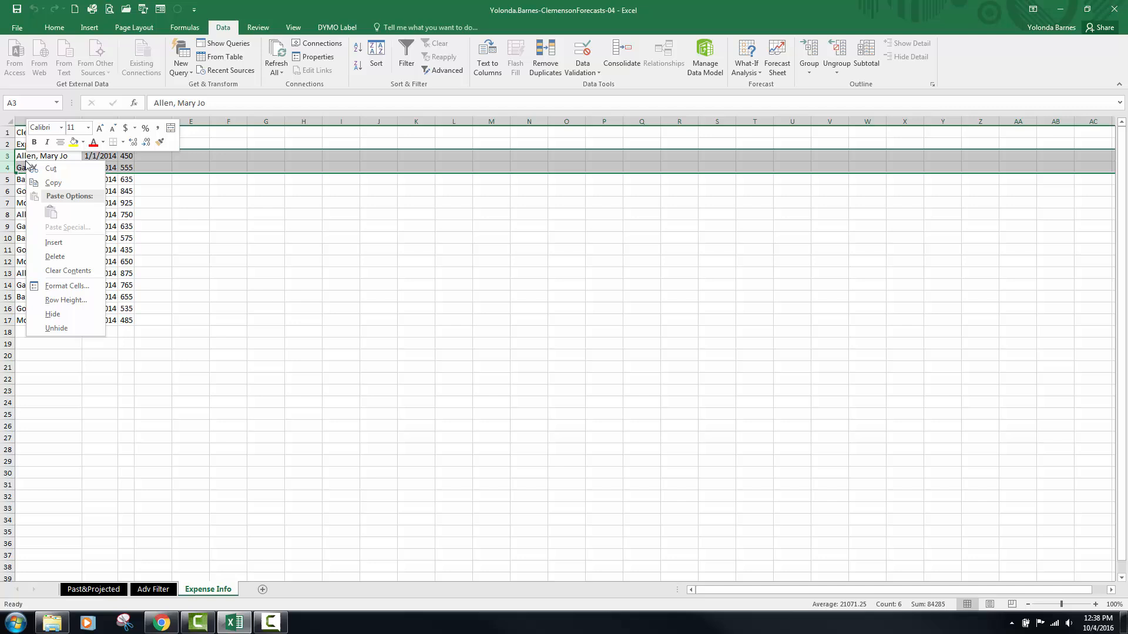
{"action": "left_click", "coordinate": [53, 242]}
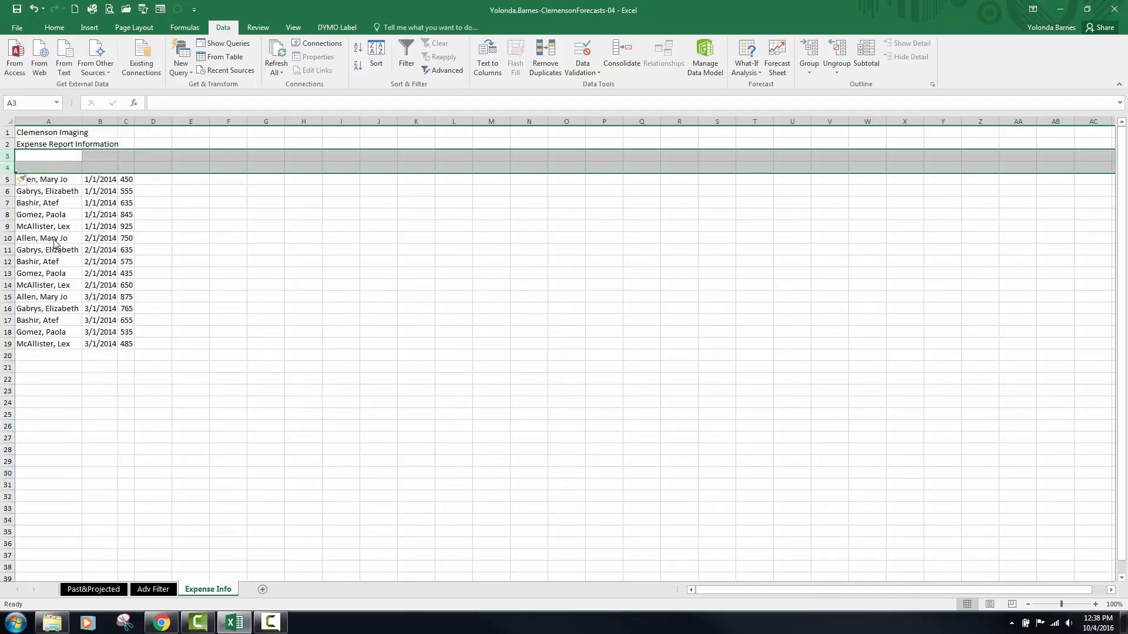
- Enter the column headings Representative, Date and Amount in A4:C4 and widen the Amount column to fit its heading
{"action": "left_click", "coordinate": [44, 182]}
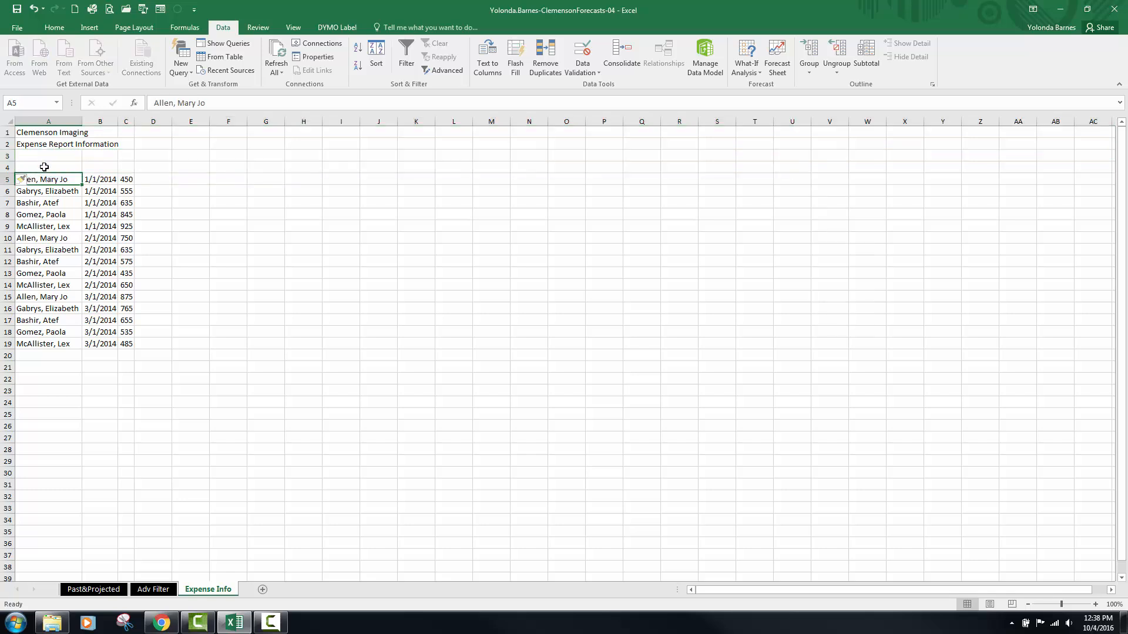
{"action": "left_click", "coordinate": [44, 167]}
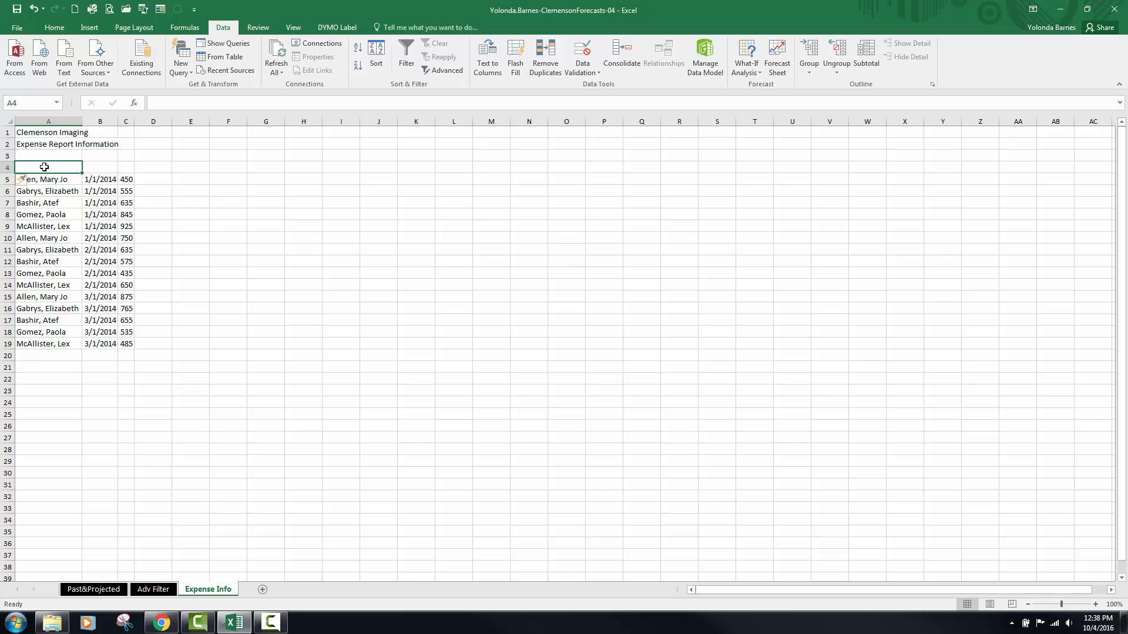
{"action": "type", "text": "Repres"}
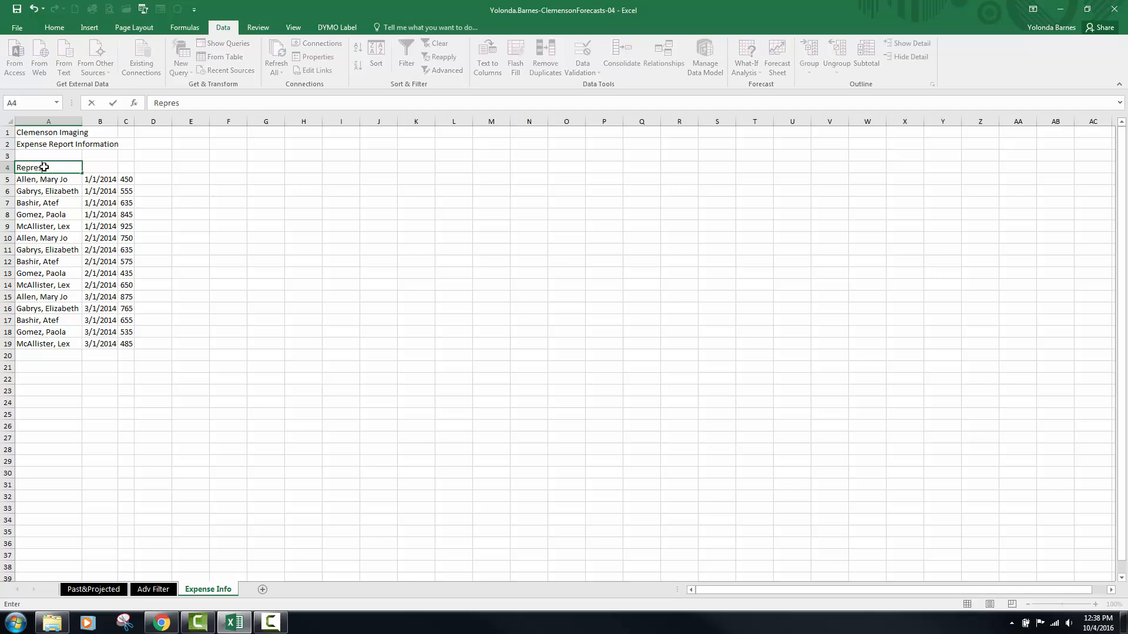
{"action": "type", "text": "entative"}
{"action": "key", "text": "Tab"}
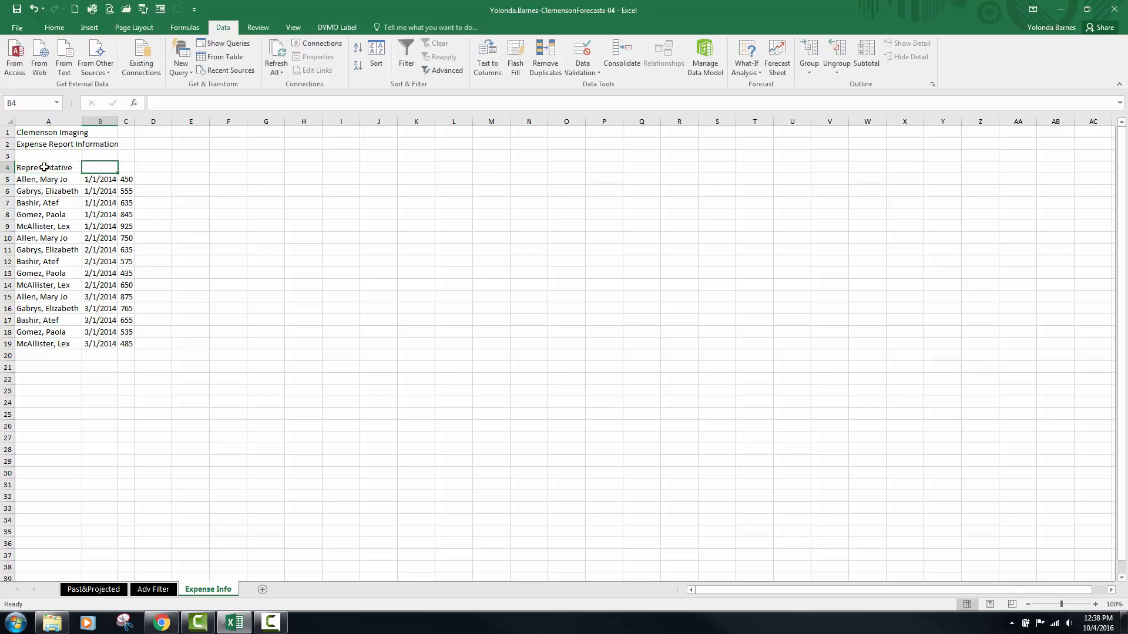
{"action": "type", "text": "Datae"}
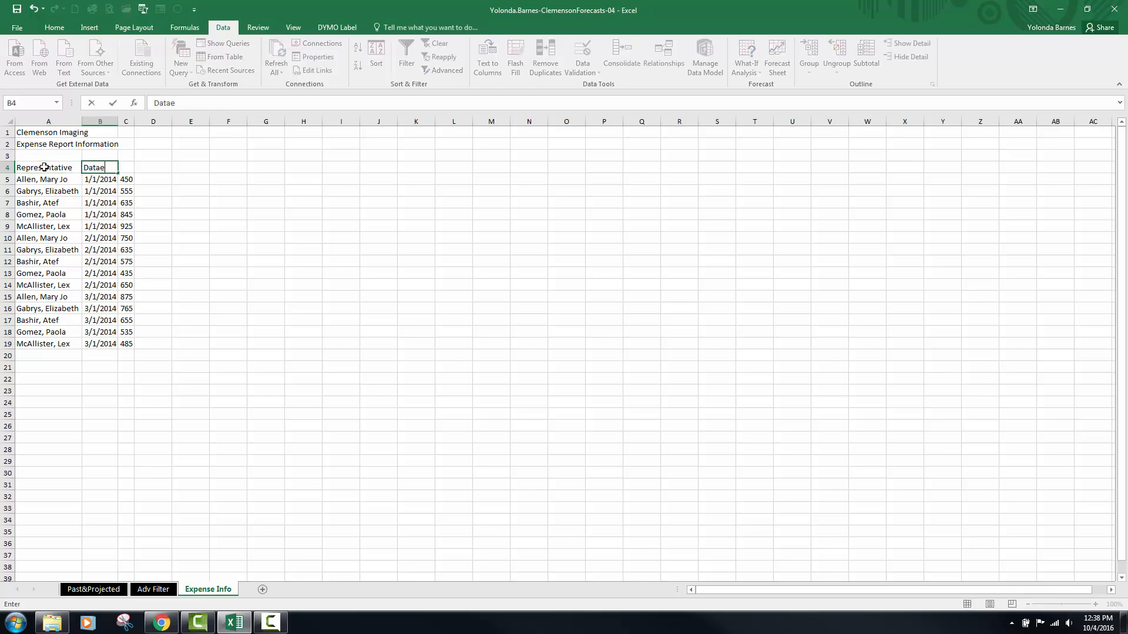
{"action": "key", "text": "BackSpace"}
{"action": "key", "text": "BackSpace"}
{"action": "type", "text": "e"}
{"action": "key", "text": "Tab"}
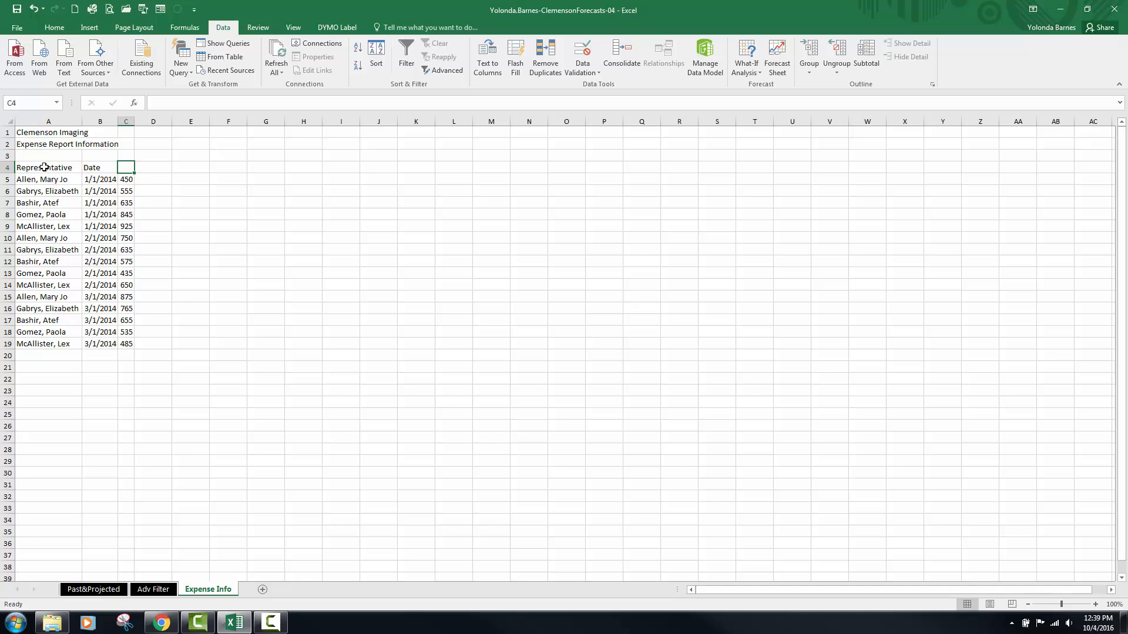
{"action": "type", "text": "Amount"}
{"action": "key", "text": "Return"}
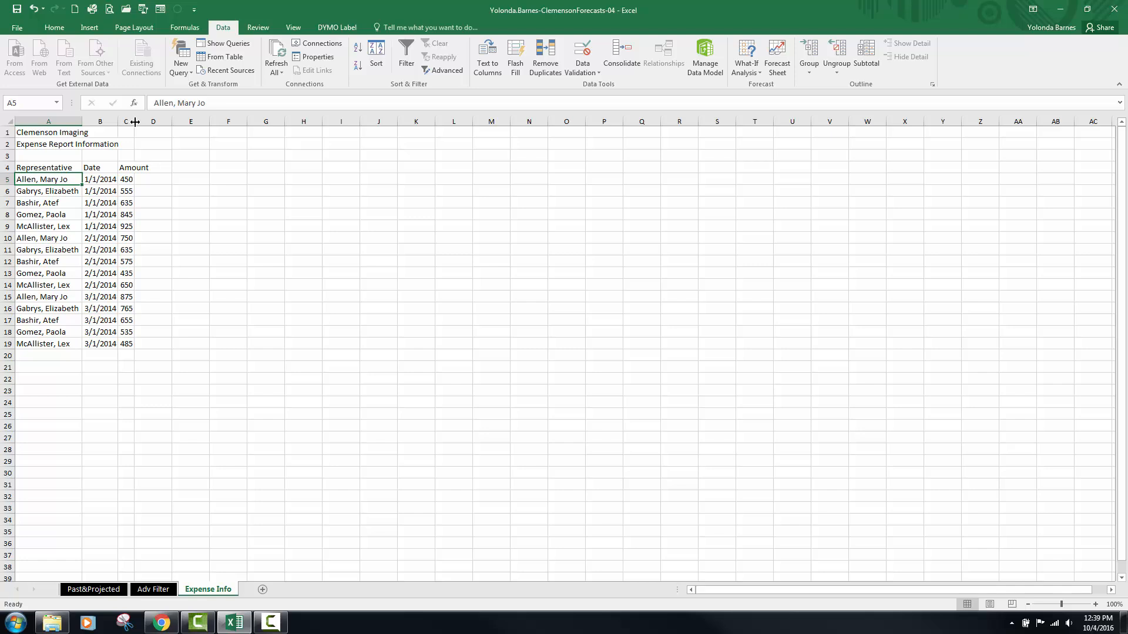
{"action": "left_click_drag", "start_coordinate": [135, 122], "coordinate": [151, 122]}
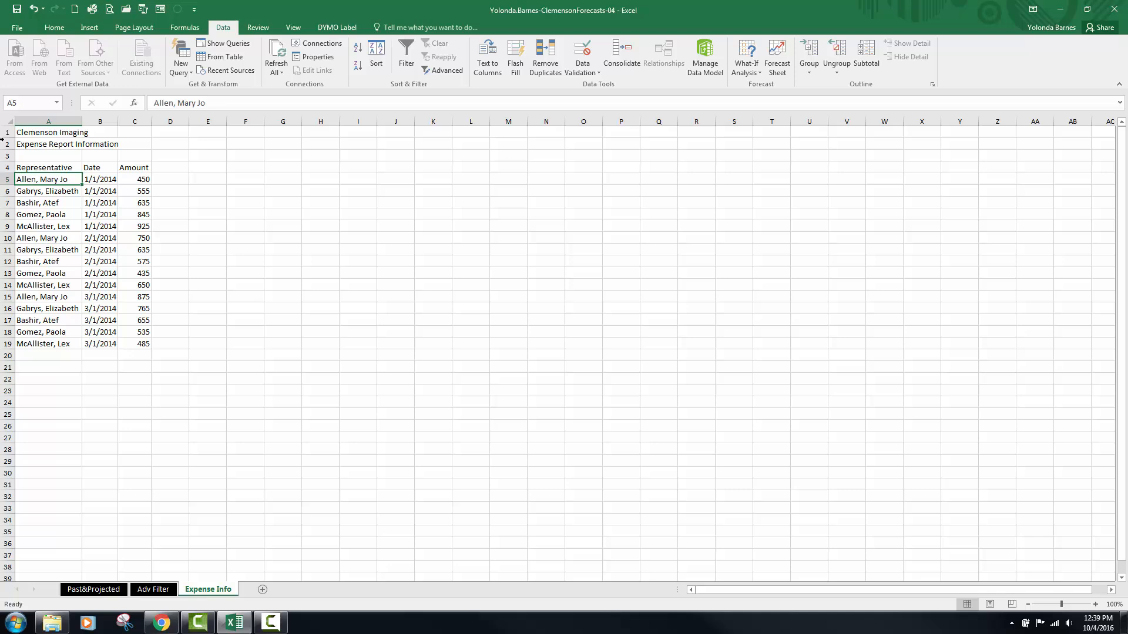
- Sort the expense data by Representative in ascending A to Z order
{"action": "left_click", "coordinate": [54, 27]}
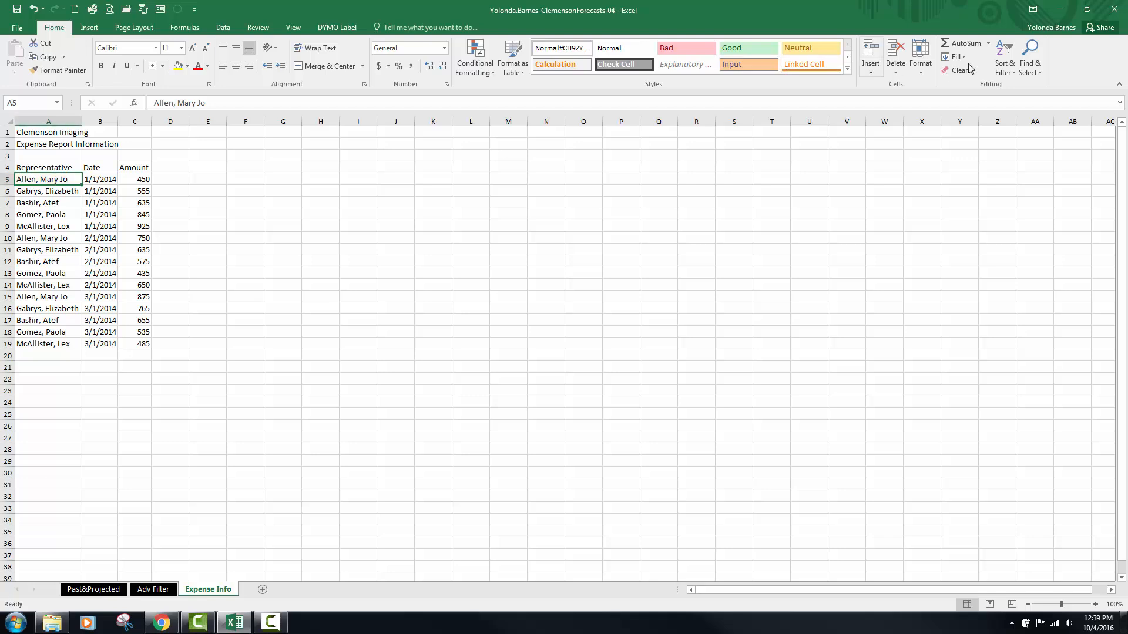
{"action": "left_click", "coordinate": [1015, 71]}
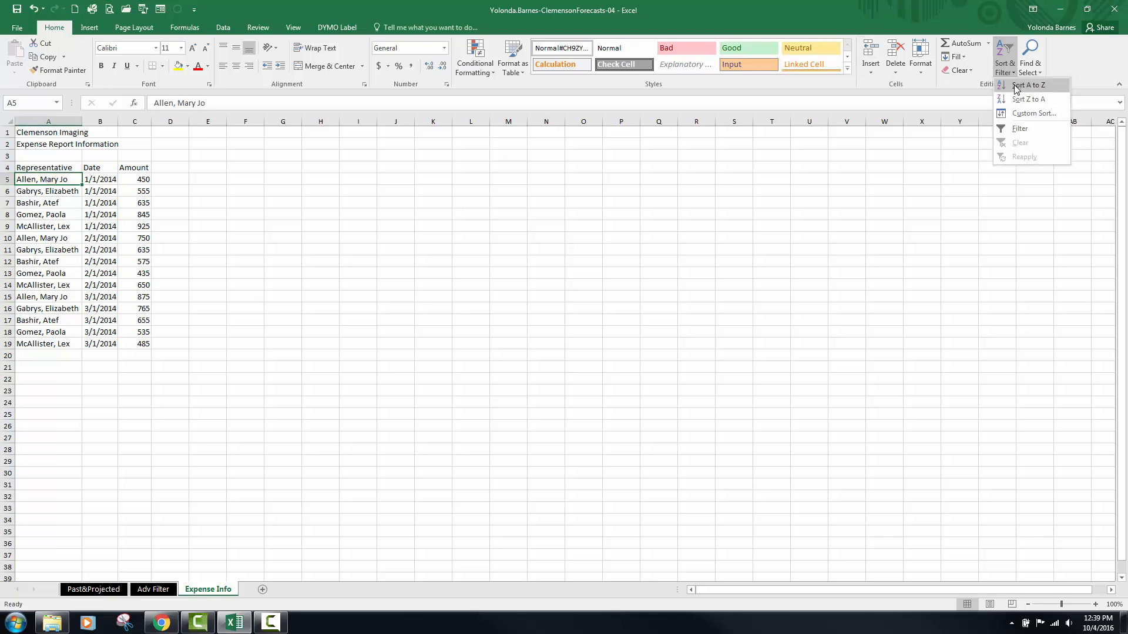
{"action": "left_click", "coordinate": [1016, 87]}
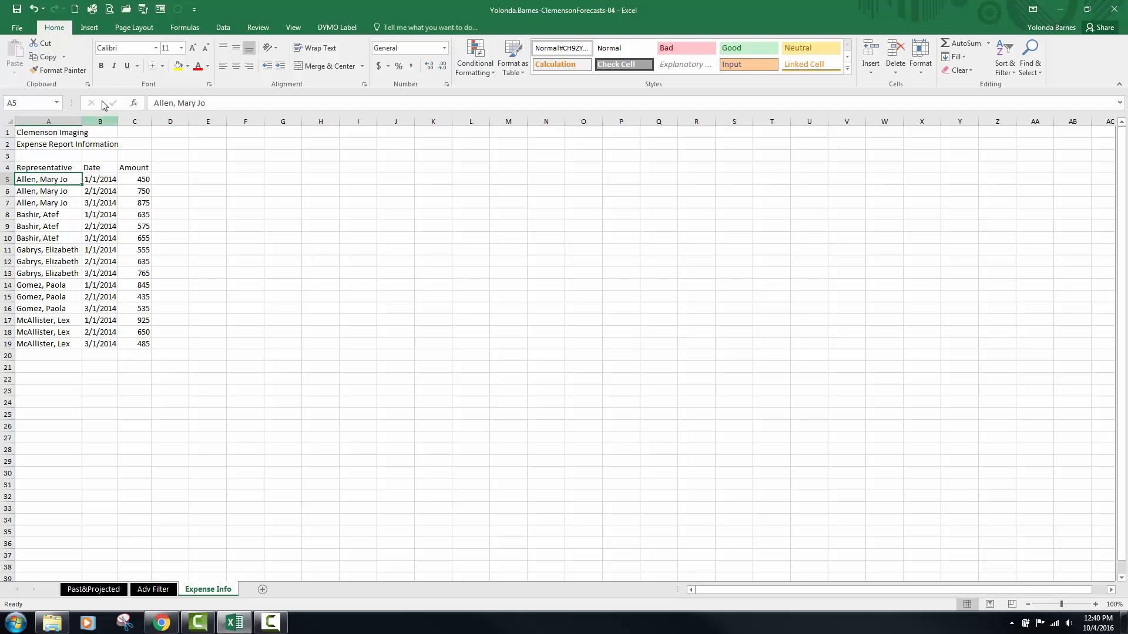
- Add subtotals to the expense data that average Amount at each change in Representative, with the summary below the data
{"action": "left_click", "coordinate": [223, 32]}
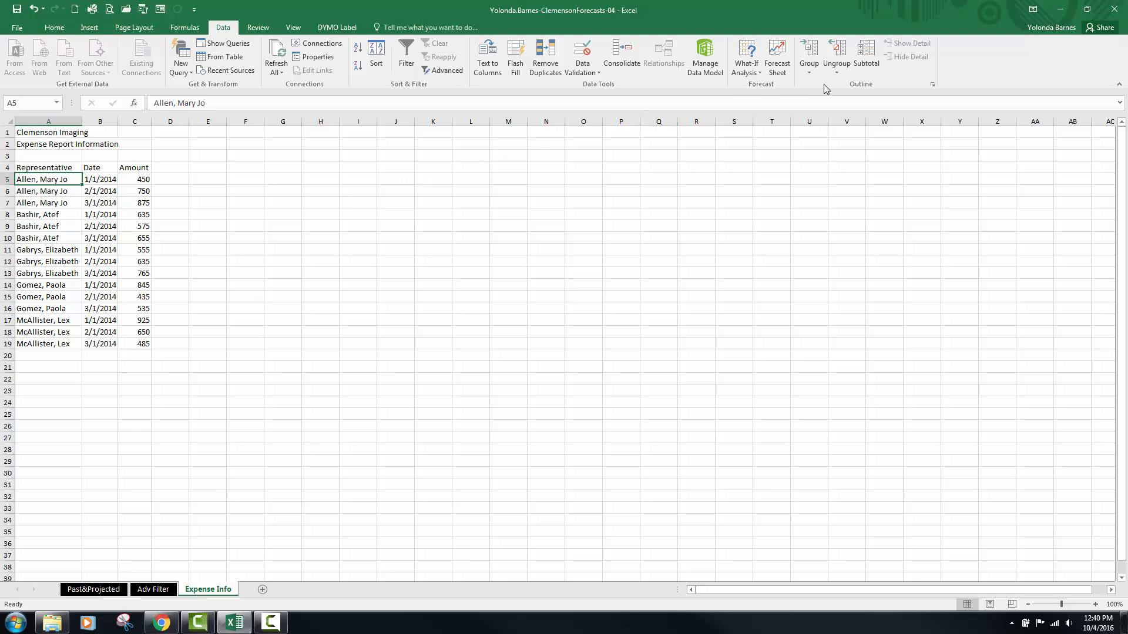
{"action": "left_click", "coordinate": [867, 57]}
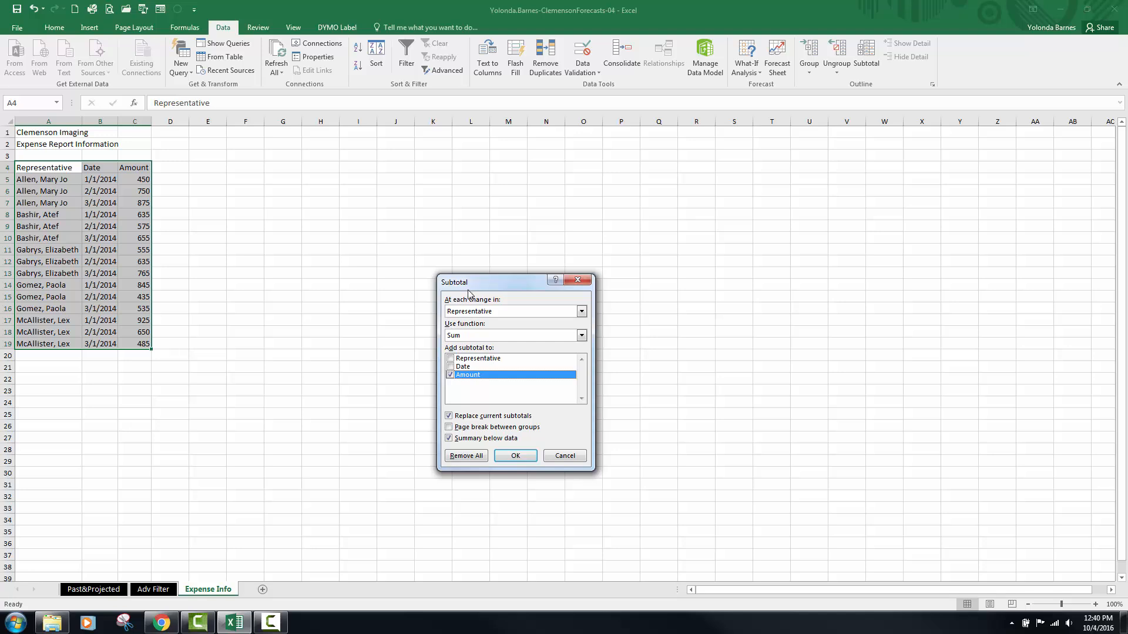
{"action": "left_click_drag", "start_coordinate": [473, 286], "coordinate": [474, 317]}
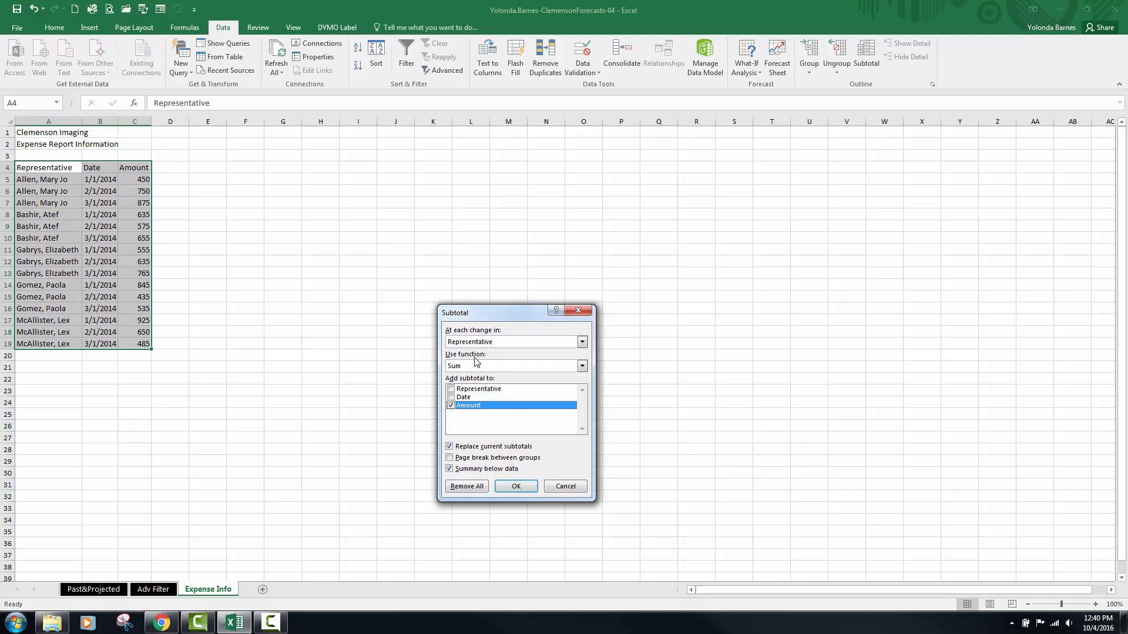
{"action": "left_click", "coordinate": [581, 343]}
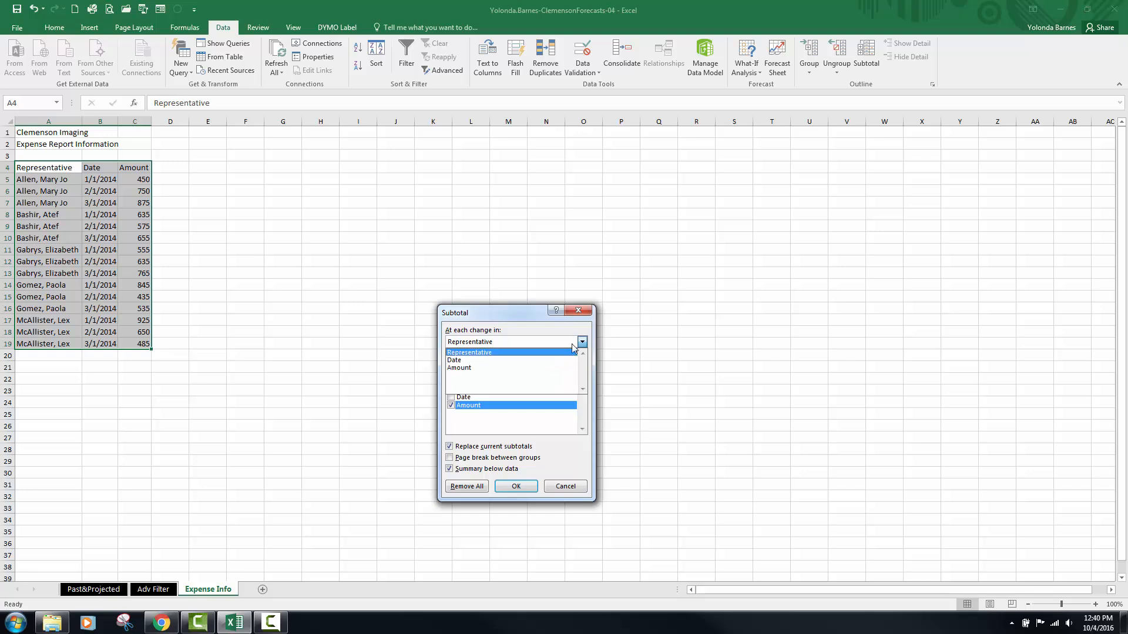
{"action": "left_click", "coordinate": [583, 343]}
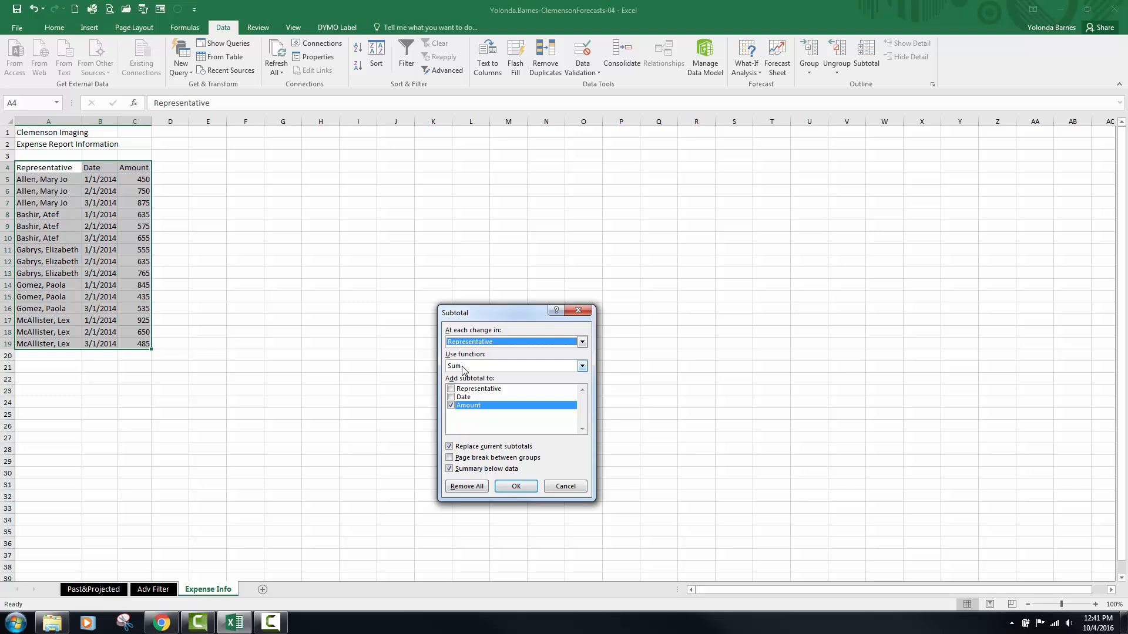
{"action": "left_click", "coordinate": [582, 366]}
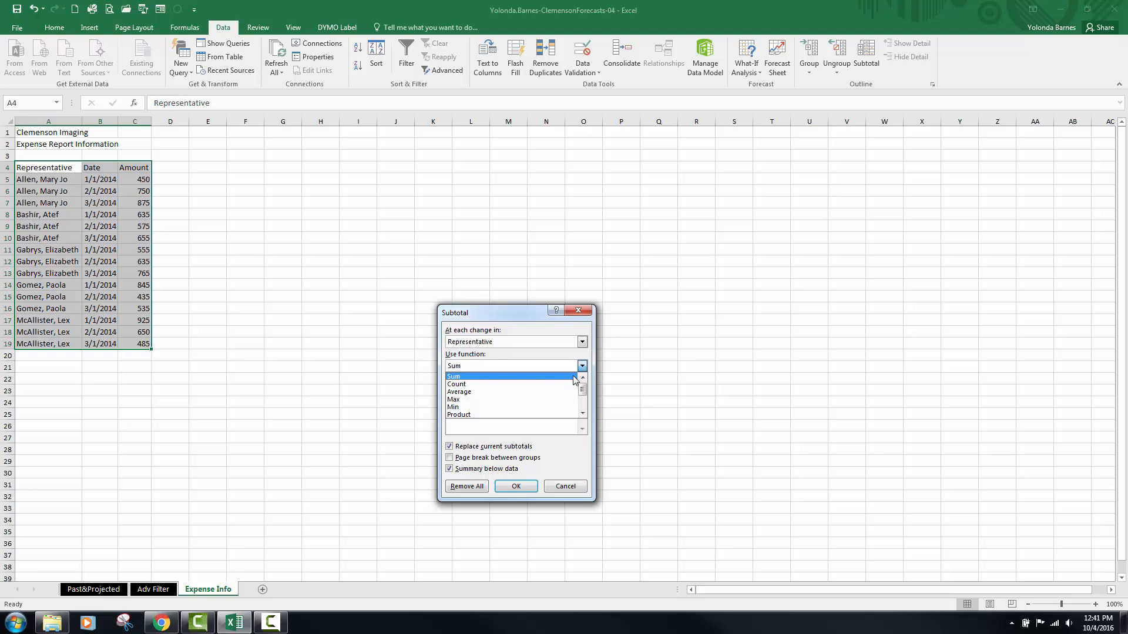
{"action": "left_click", "coordinate": [560, 392]}
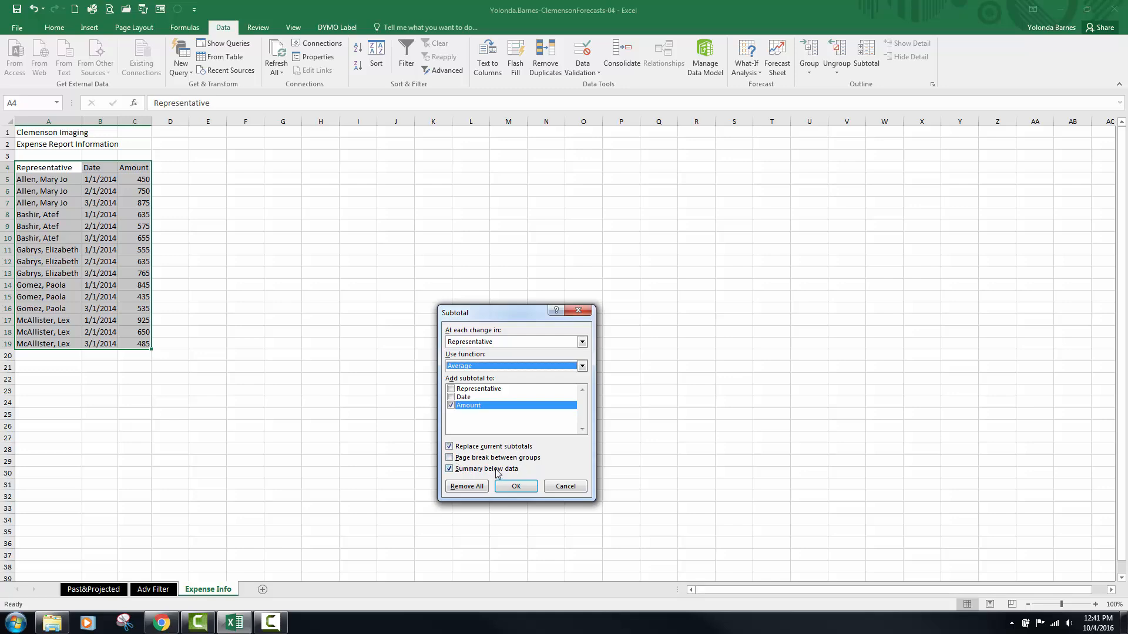
{"action": "left_click", "coordinate": [515, 487]}
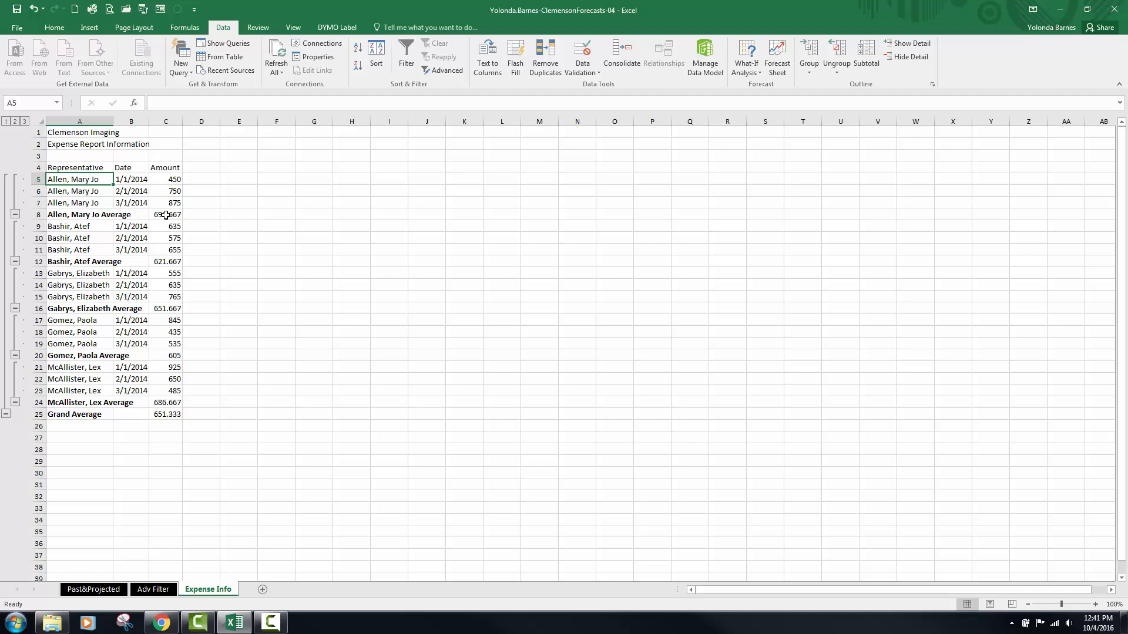
- Format the amounts and averages in C5:C25 as Currency with the $ symbol and 0 decimal places
{"action": "left_click_drag", "start_coordinate": [171, 178], "coordinate": [167, 415]}
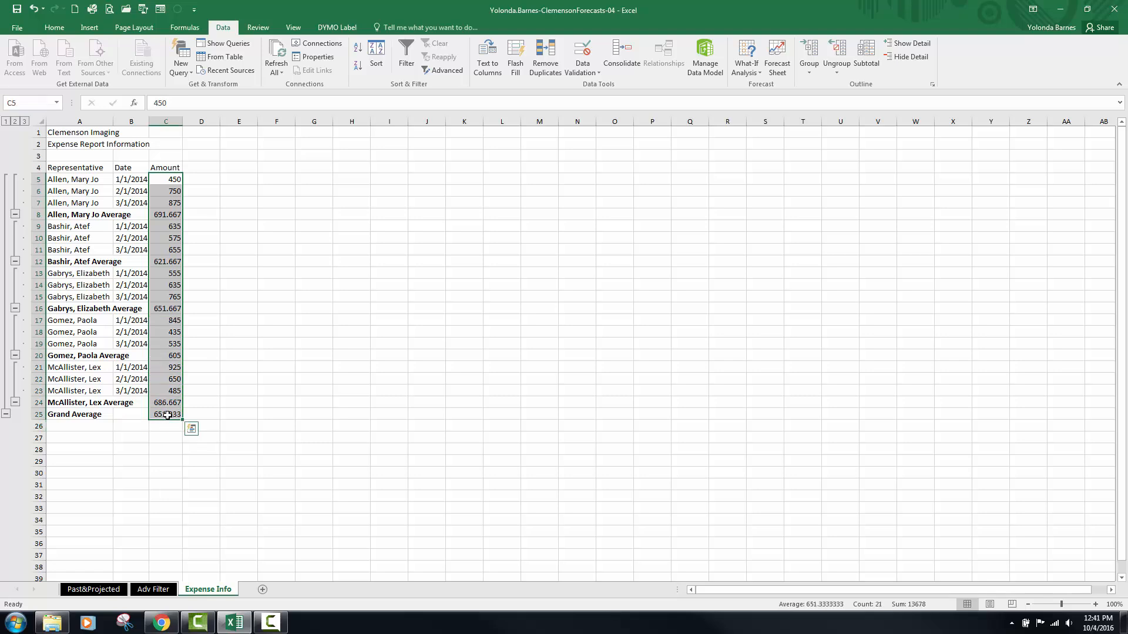
{"action": "left_click", "coordinate": [54, 27]}
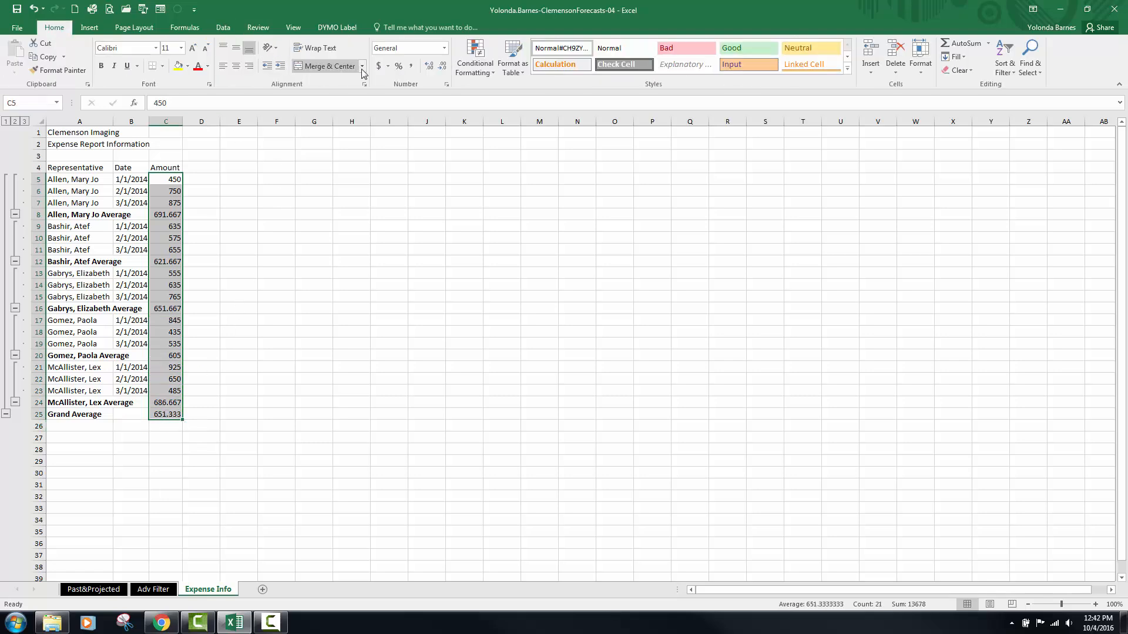
{"action": "left_click", "coordinate": [446, 84]}
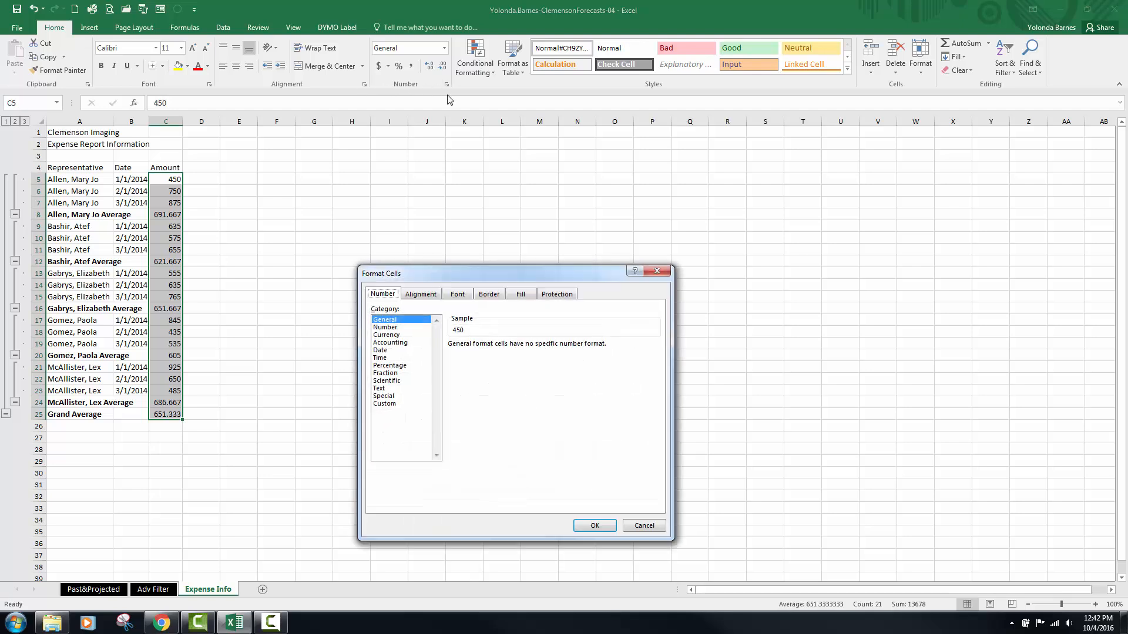
{"action": "left_click", "coordinate": [401, 335]}
{"action": "left_click", "coordinate": [527, 348]}
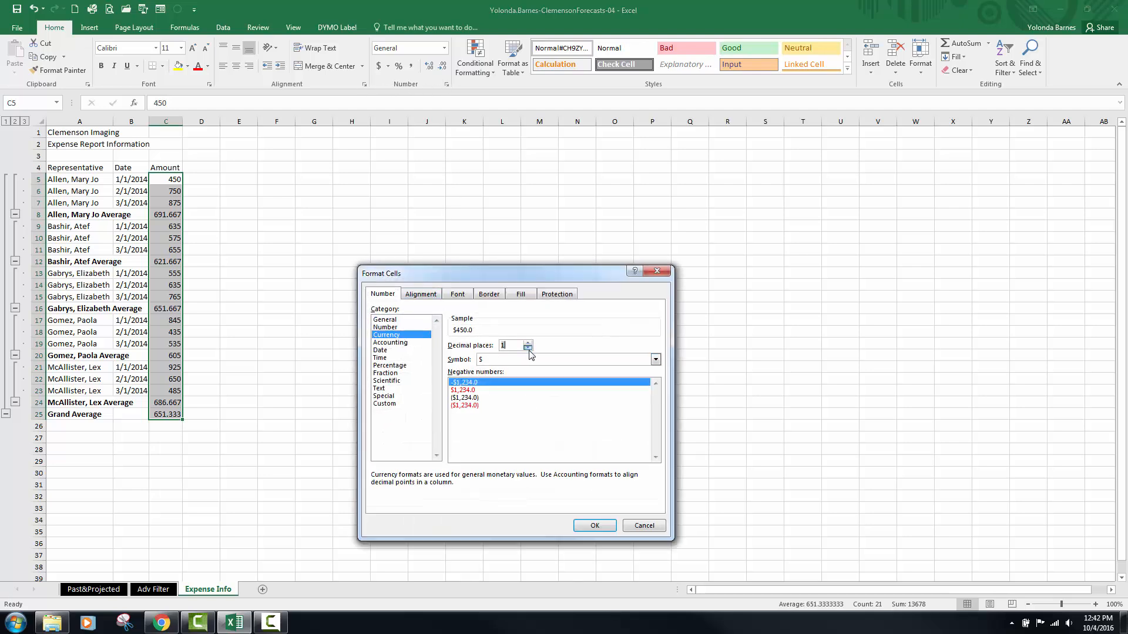
{"action": "left_click", "coordinate": [527, 348]}
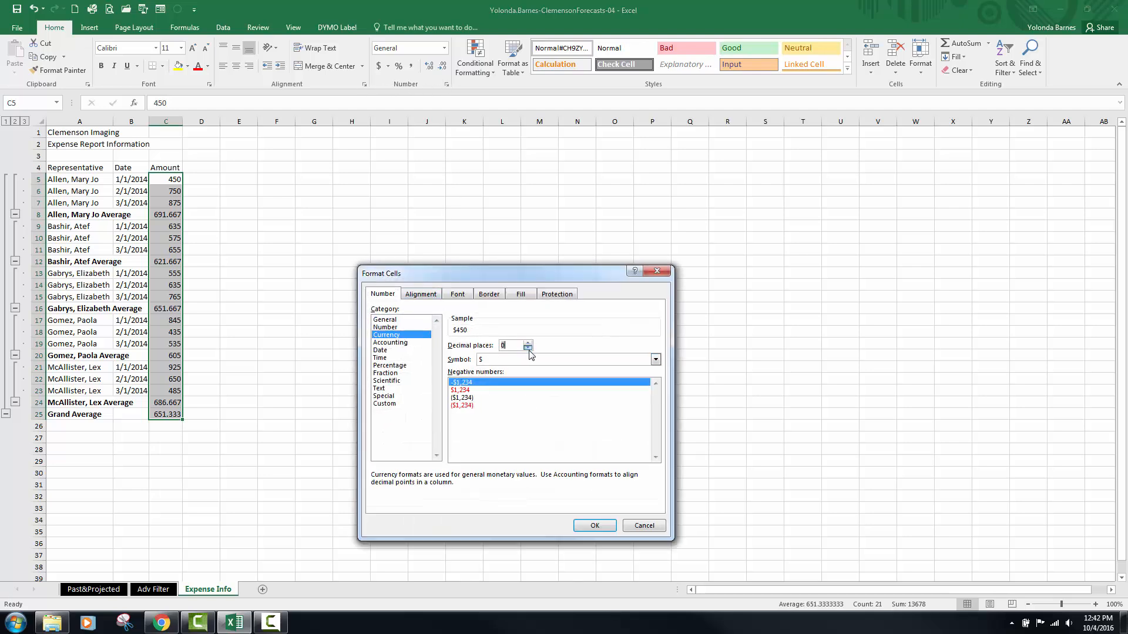
{"action": "left_click", "coordinate": [594, 525]}
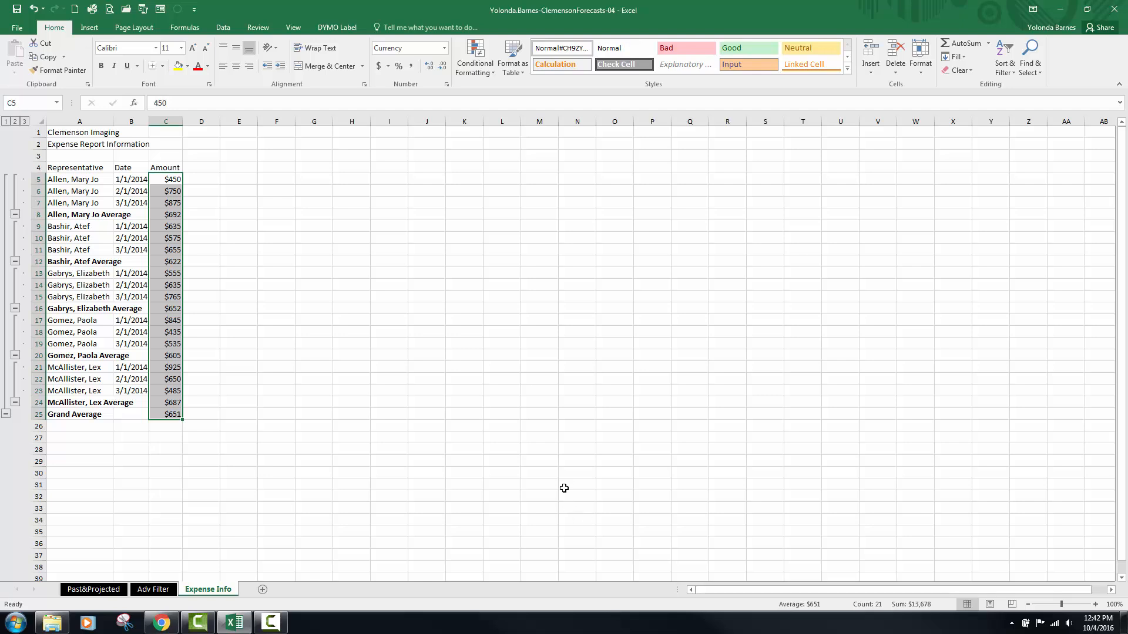
- Enter the label Target March Expense in cell E4
{"action": "left_click", "coordinate": [248, 179]}
{"action": "left_click", "coordinate": [248, 167]}
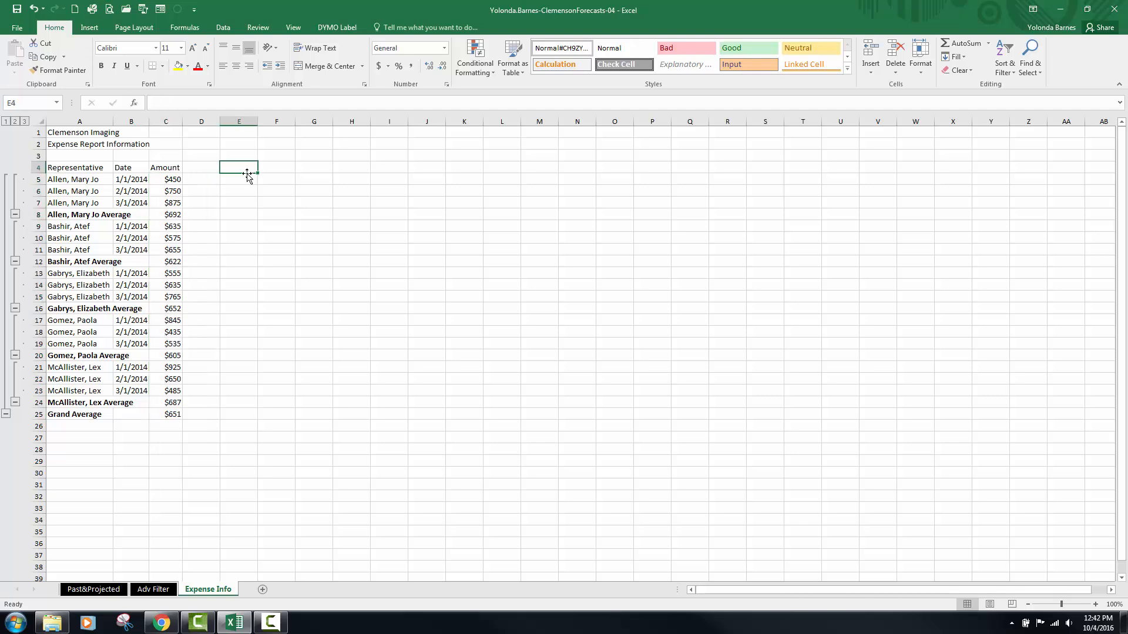
{"action": "type", "text": "Target M"}
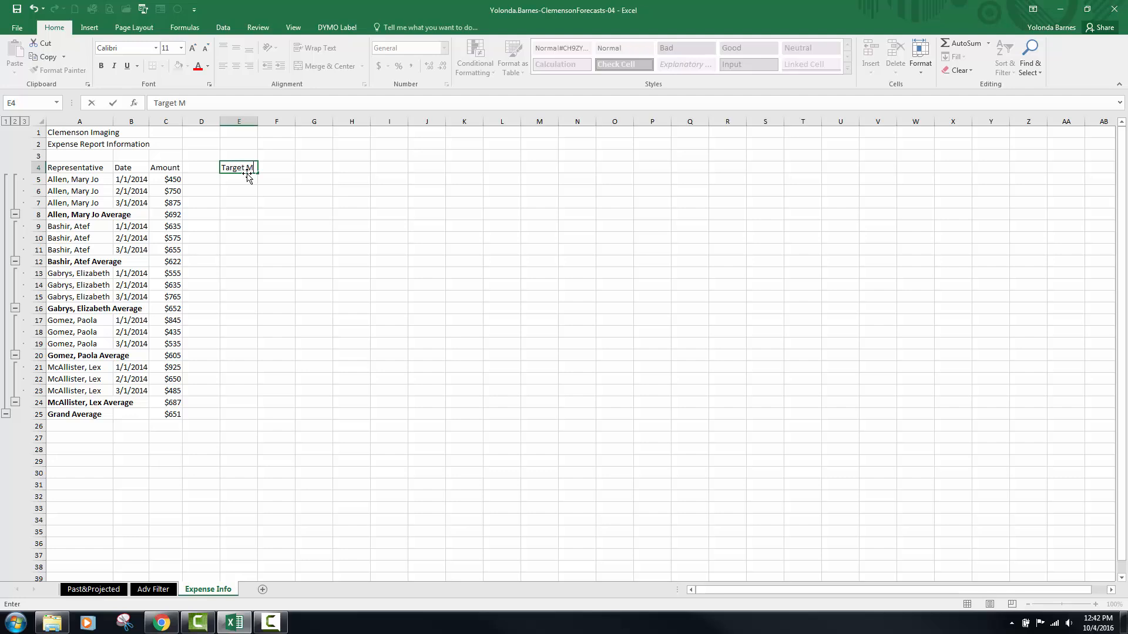
{"action": "type", "text": "arch Expense"}
{"action": "key", "text": "Return"}
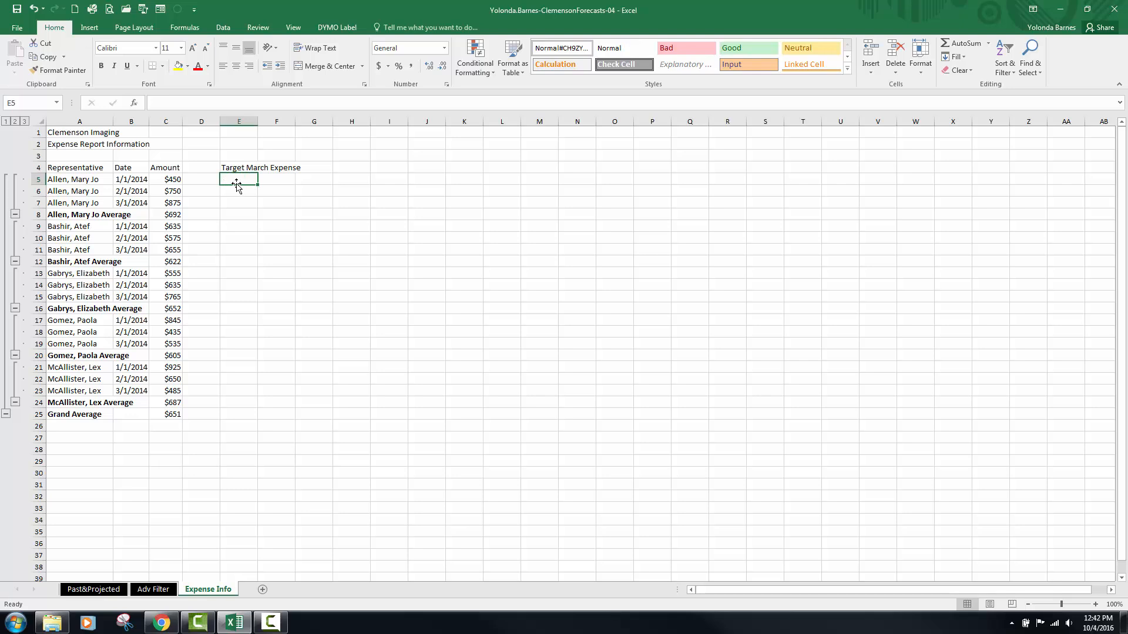
- Run Goal Seek to bring the first representative's average in C8 to 600 by changing C7, and discard the solution
{"action": "left_click", "coordinate": [167, 216]}
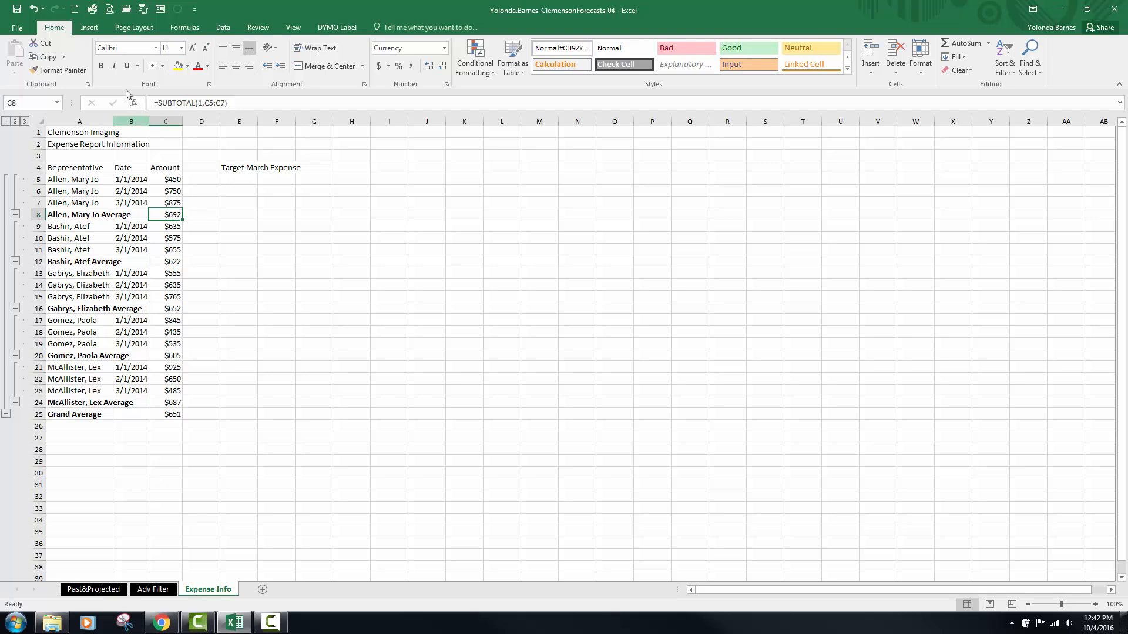
{"action": "left_click", "coordinate": [223, 28]}
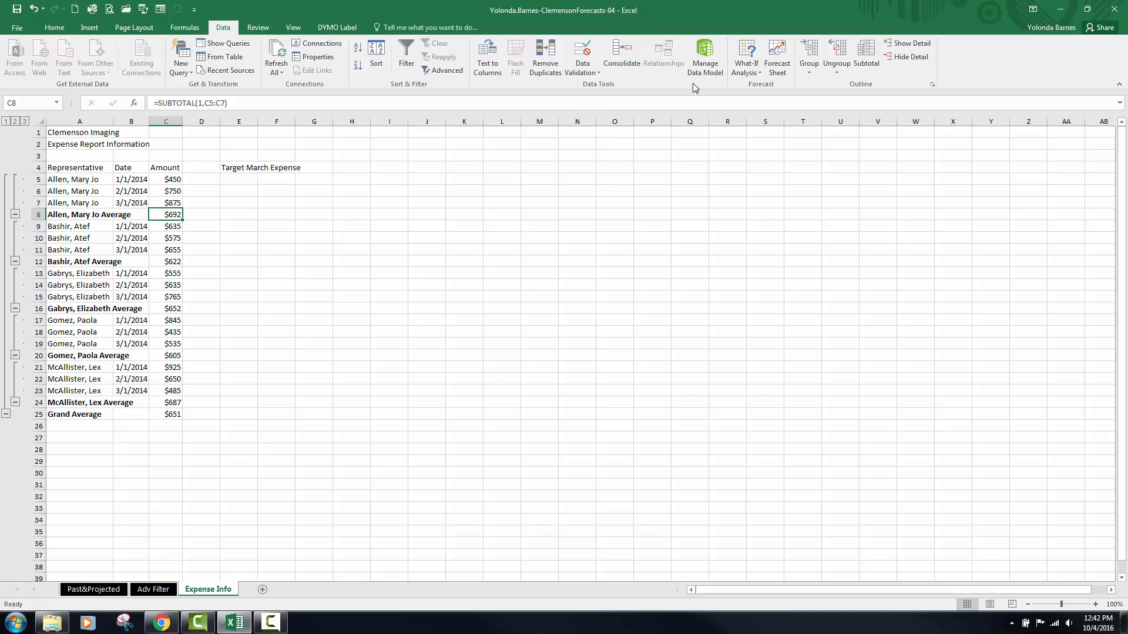
{"action": "left_click", "coordinate": [754, 73]}
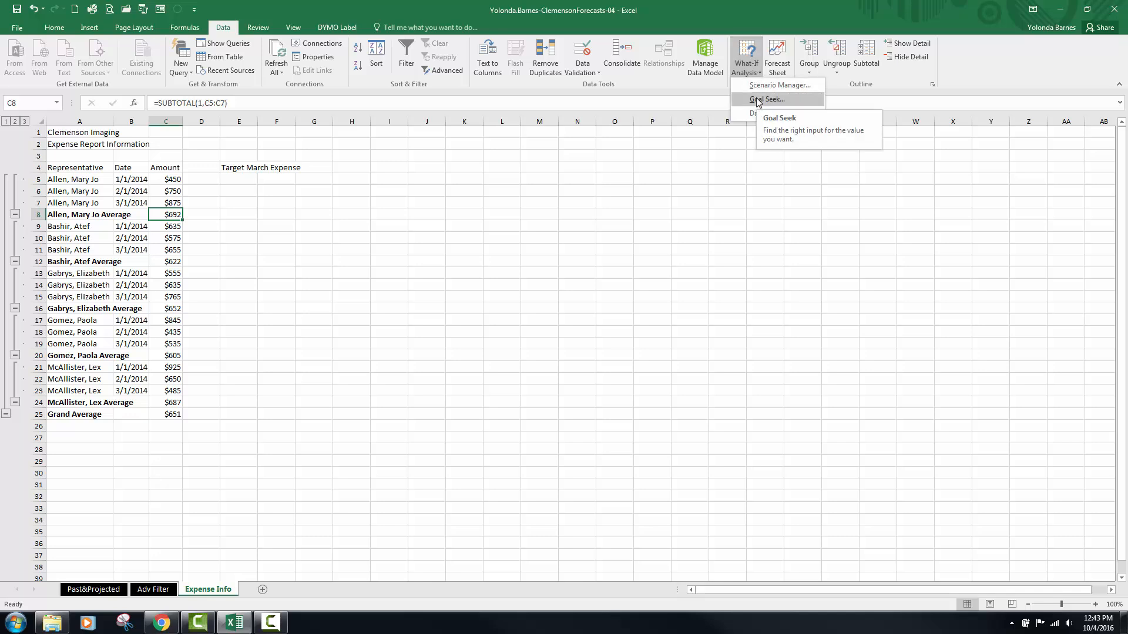
{"action": "left_click", "coordinate": [759, 99]}
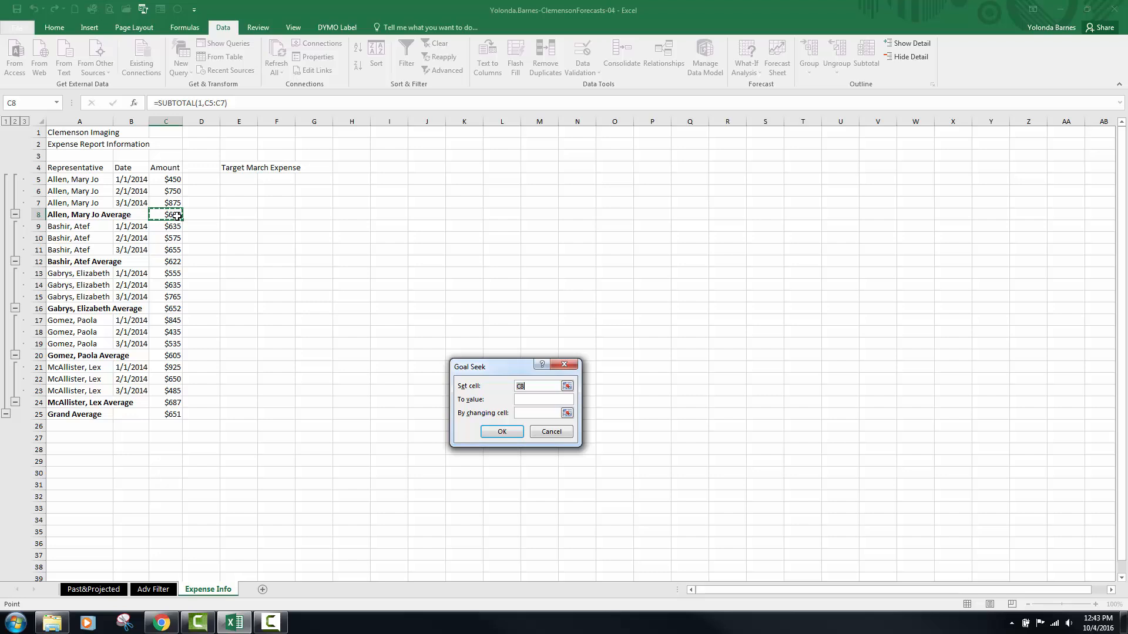
{"action": "left_click", "coordinate": [536, 401]}
{"action": "left_click_drag", "start_coordinate": [493, 366], "coordinate": [277, 259]}
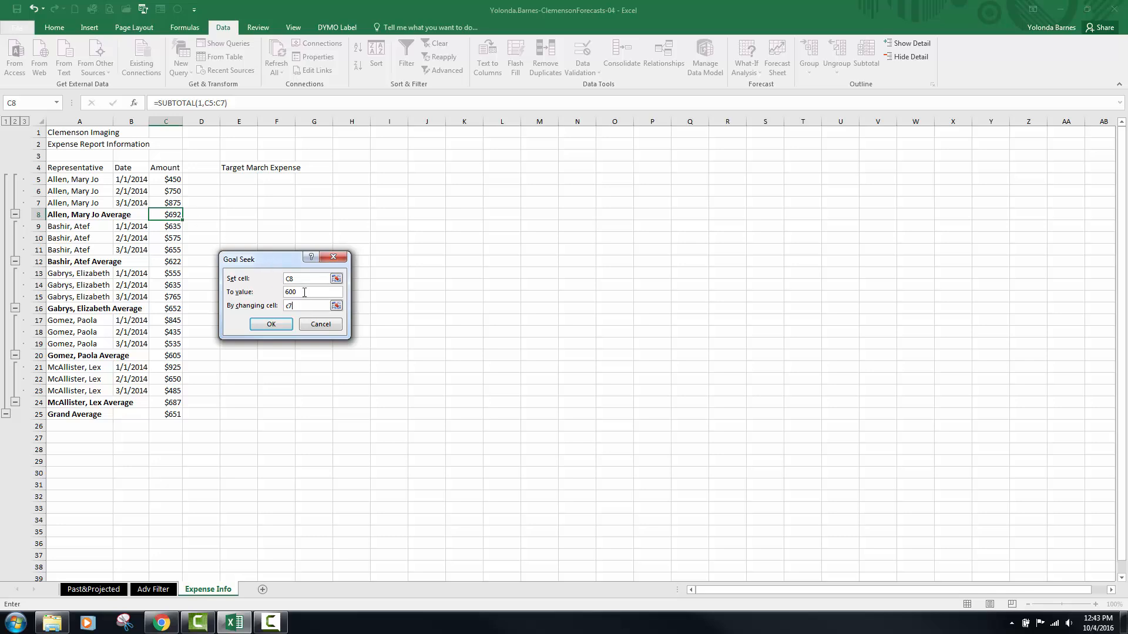
{"action": "left_click", "coordinate": [272, 326]}
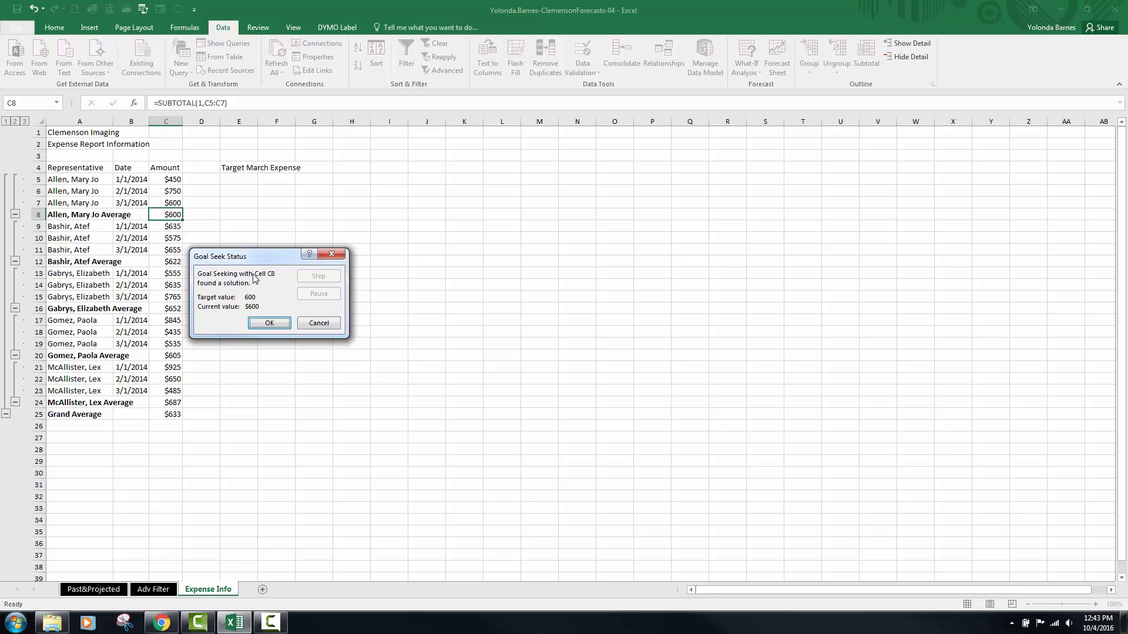
{"action": "left_click", "coordinate": [318, 324]}
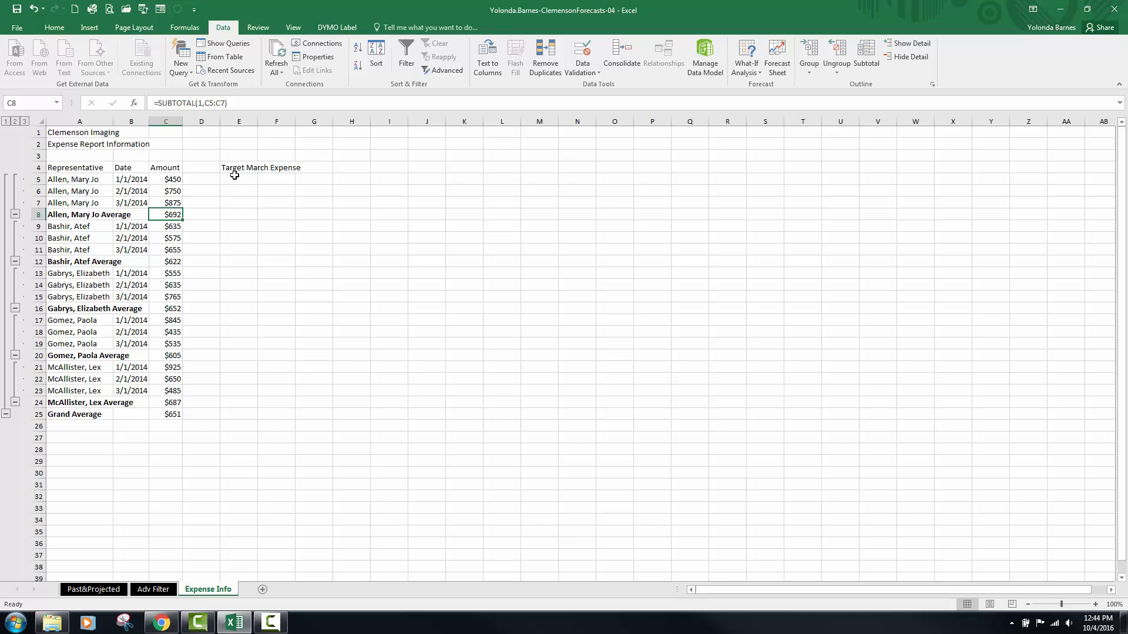
- Enter the target value $600 in cell F5 below the Target March Expense label
{"action": "left_click", "coordinate": [275, 179]}
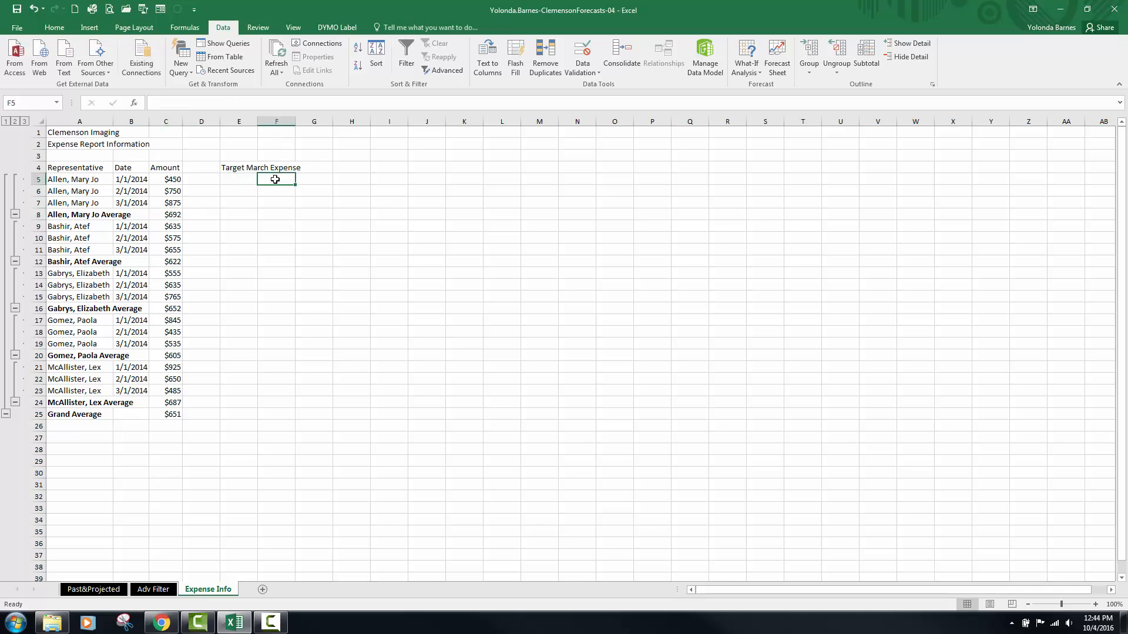
{"action": "type", "text": "$600"}
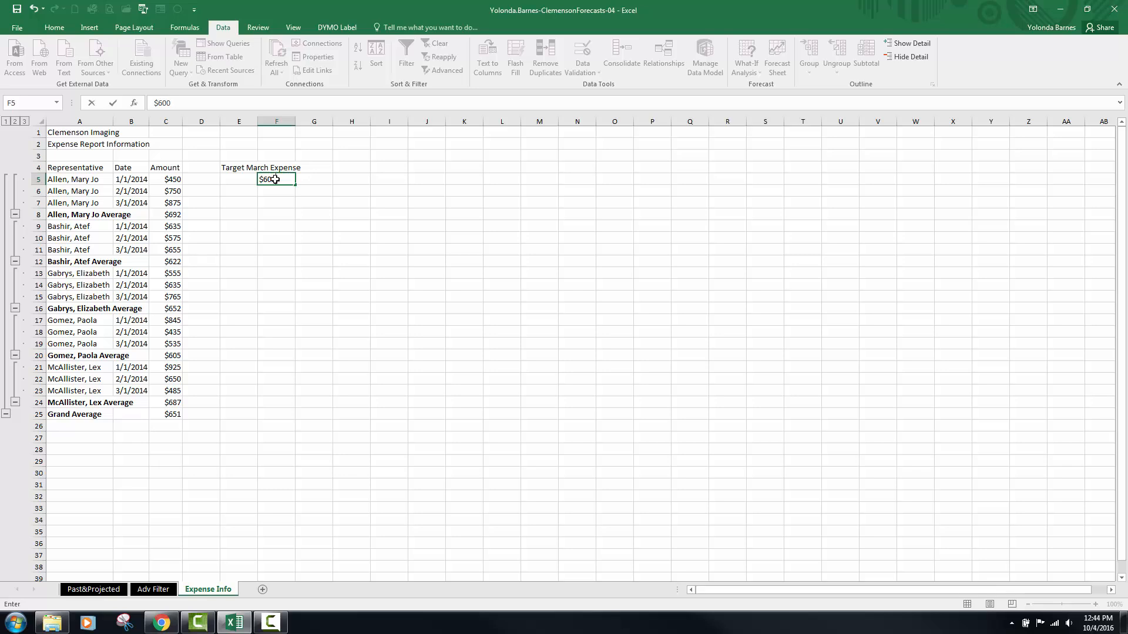
{"action": "key", "text": "Return"}
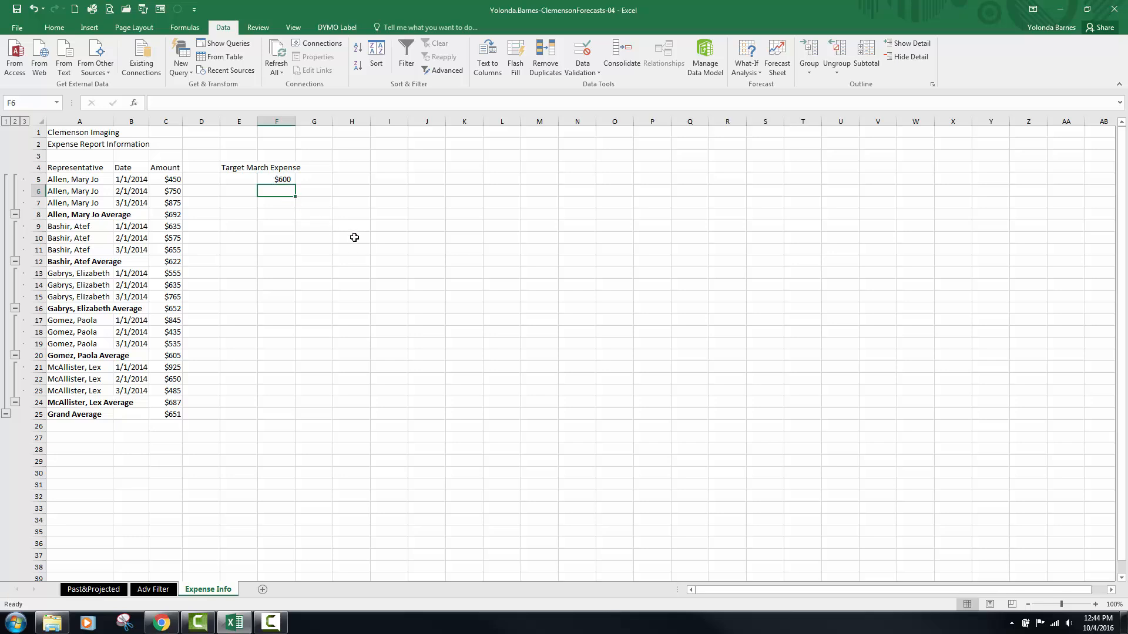
- Collapse the outline detail rows of every representative except the first, leaving only their average rows
{"action": "left_click", "coordinate": [15, 262]}
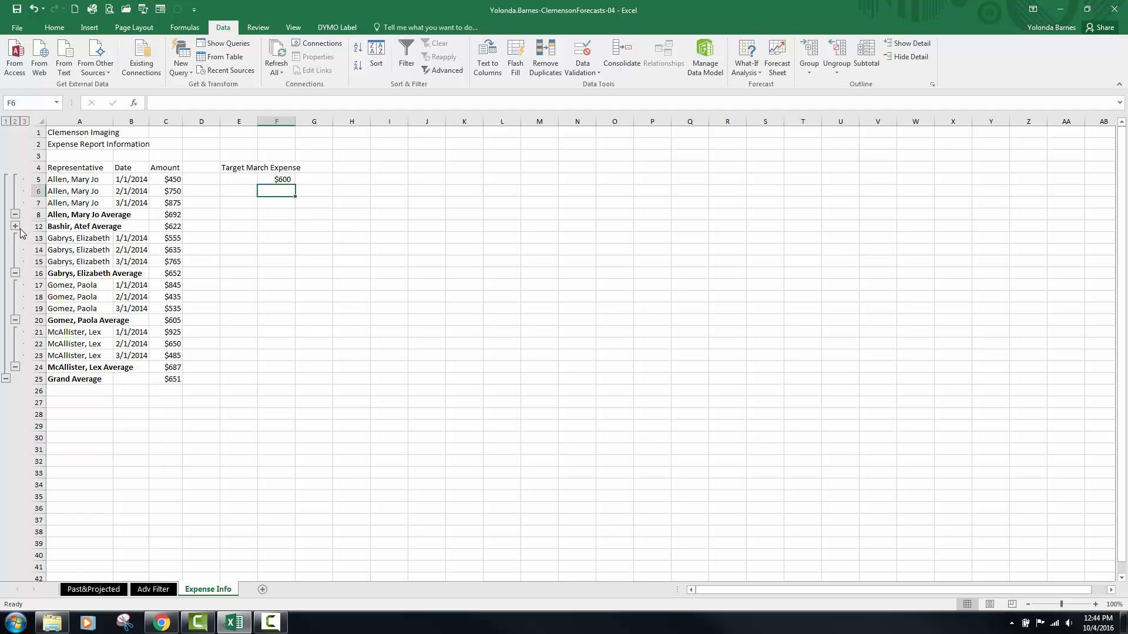
{"action": "left_click", "coordinate": [15, 273]}
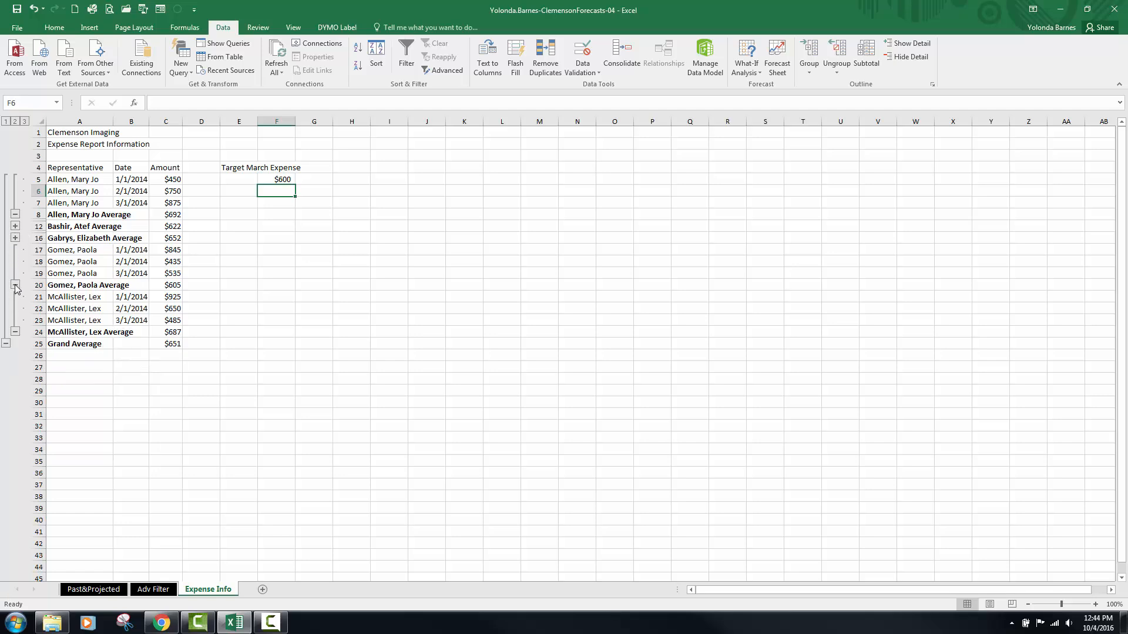
{"action": "left_click", "coordinate": [15, 286]}
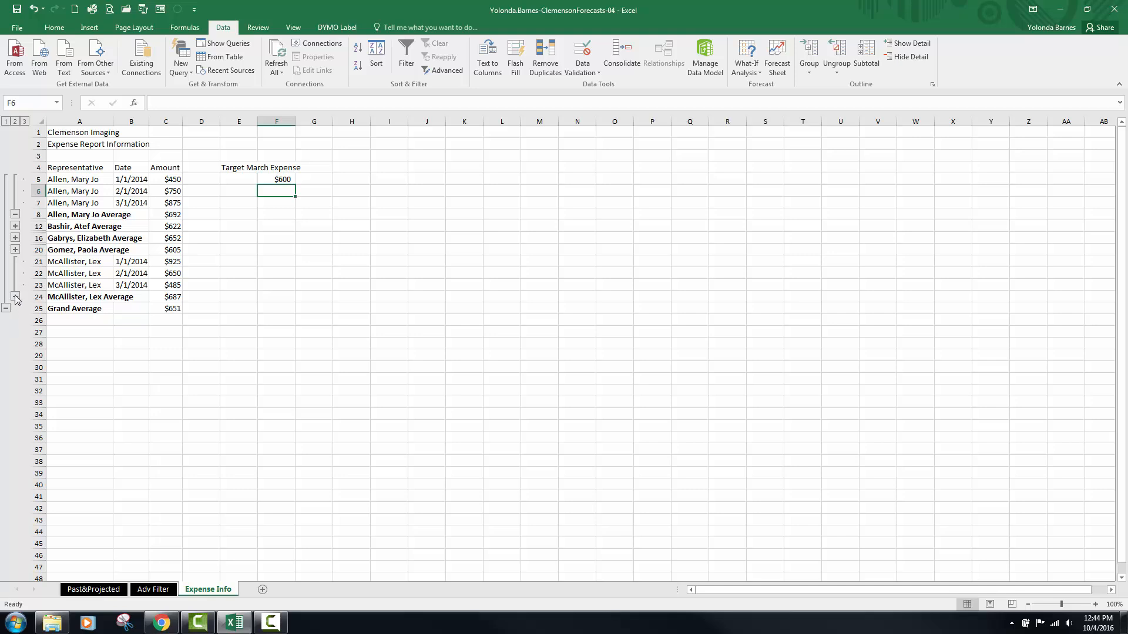
{"action": "left_click", "coordinate": [15, 296]}
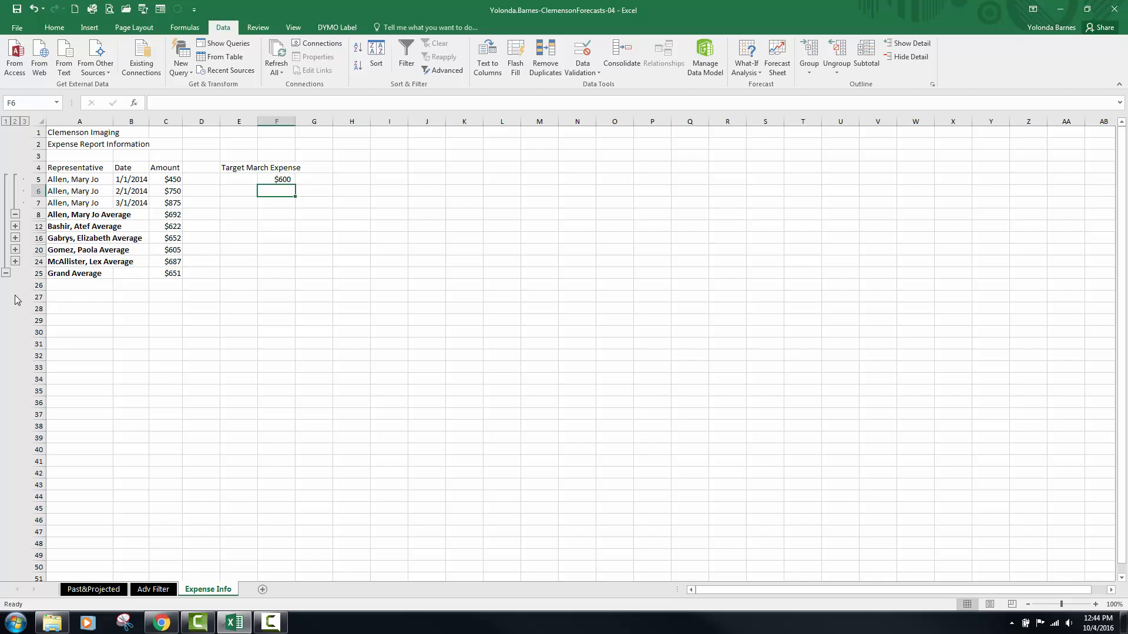
- Create a PivotTable from A4:E60 on Past&Projected with Quick Analysis, summing # of Employees, Total Hours and Patients by Image
{"action": "left_click", "coordinate": [84, 589]}
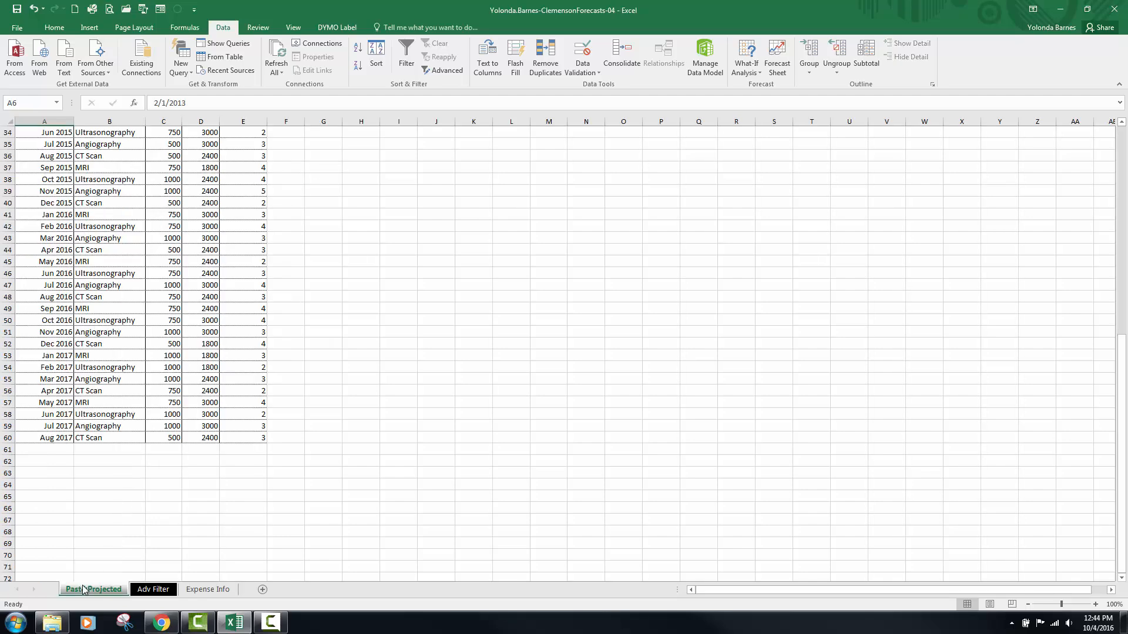
{"action": "scroll", "coordinate": [79, 245], "scroll_direction": "up", "scroll_amount": 11}
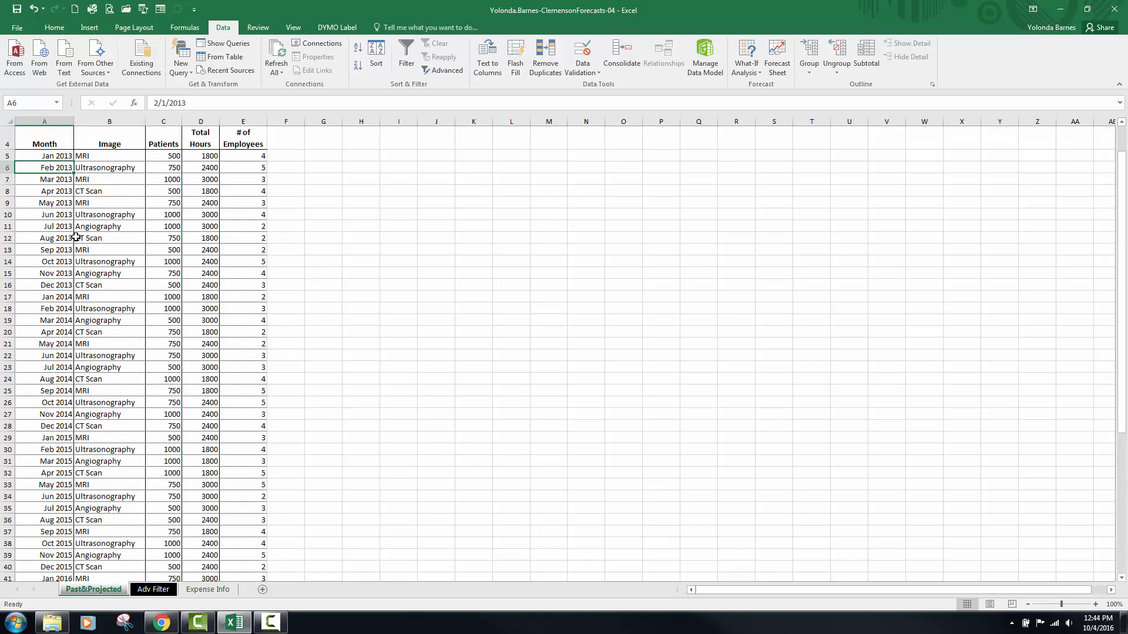
{"action": "left_click_drag", "start_coordinate": [46, 186], "coordinate": [252, 553]}
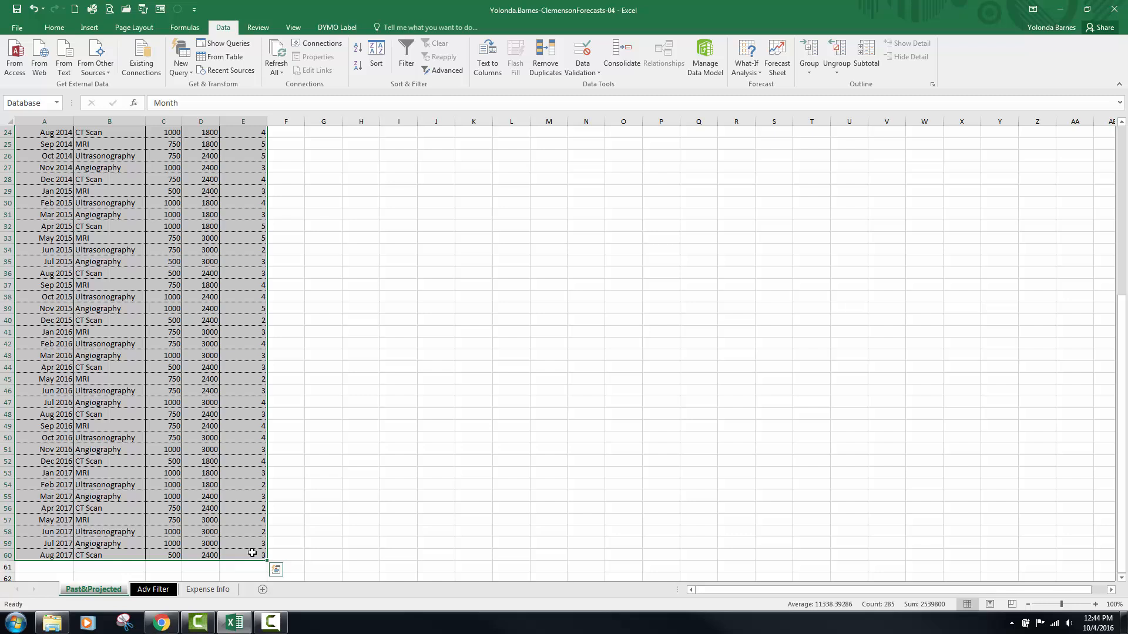
{"action": "left_click", "coordinate": [277, 571]}
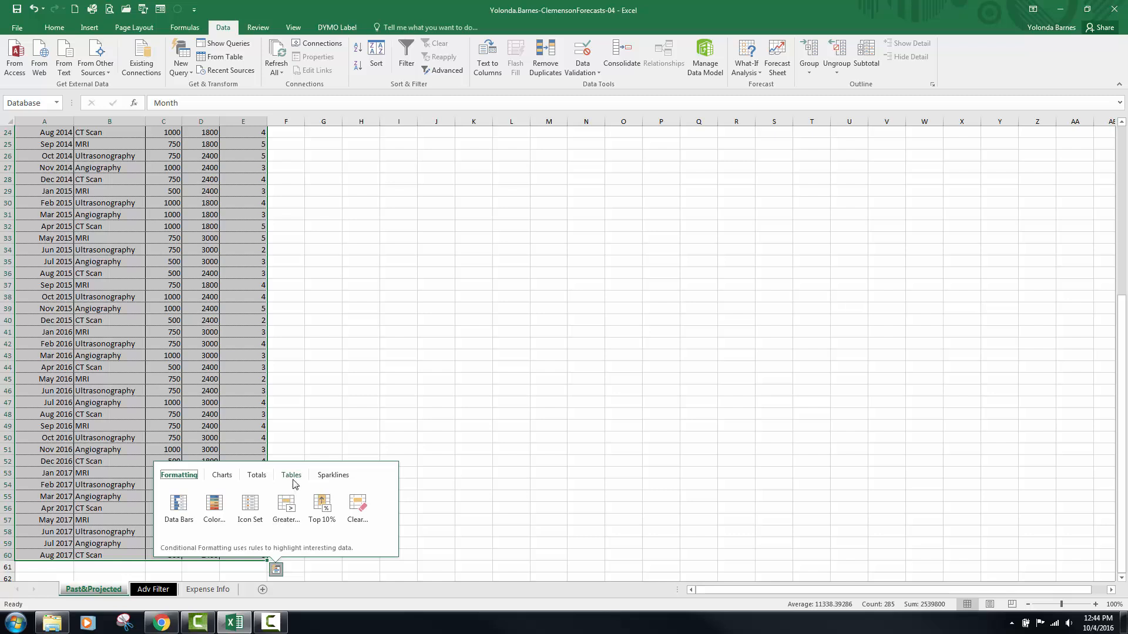
{"action": "left_click", "coordinate": [293, 478]}
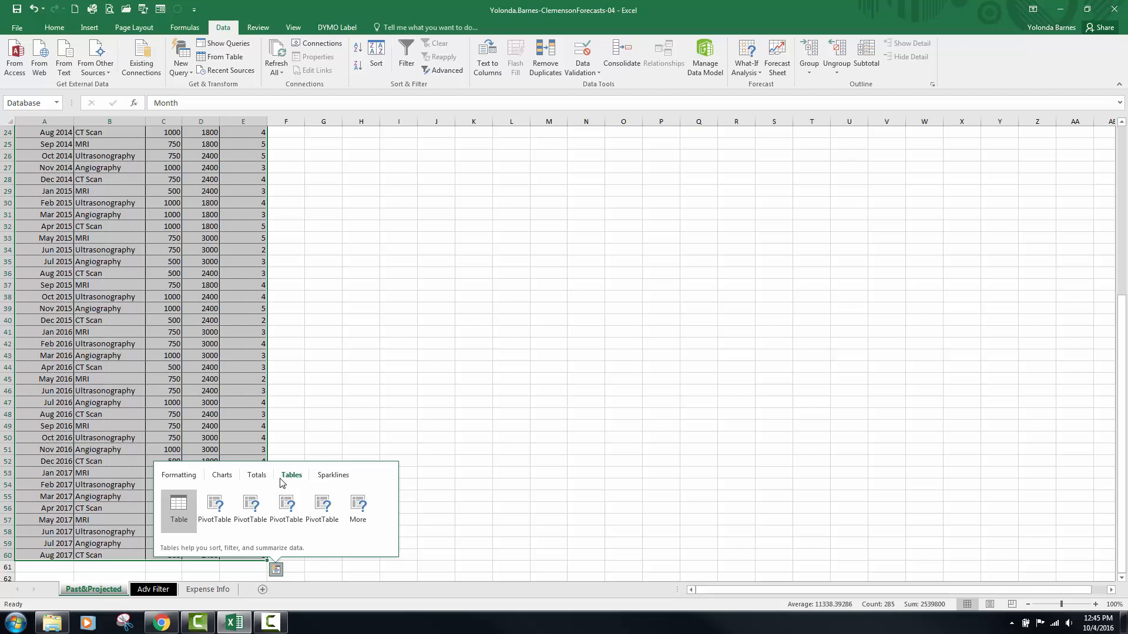
{"action": "mouse_move", "coordinate": [221, 518]}
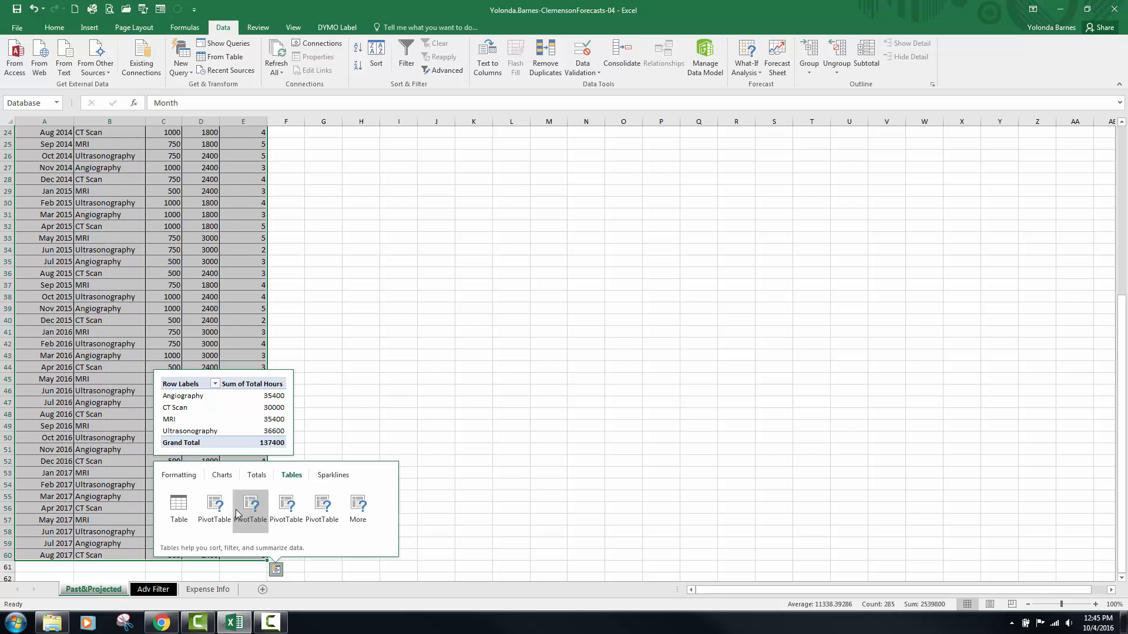
{"action": "left_click", "coordinate": [291, 508]}
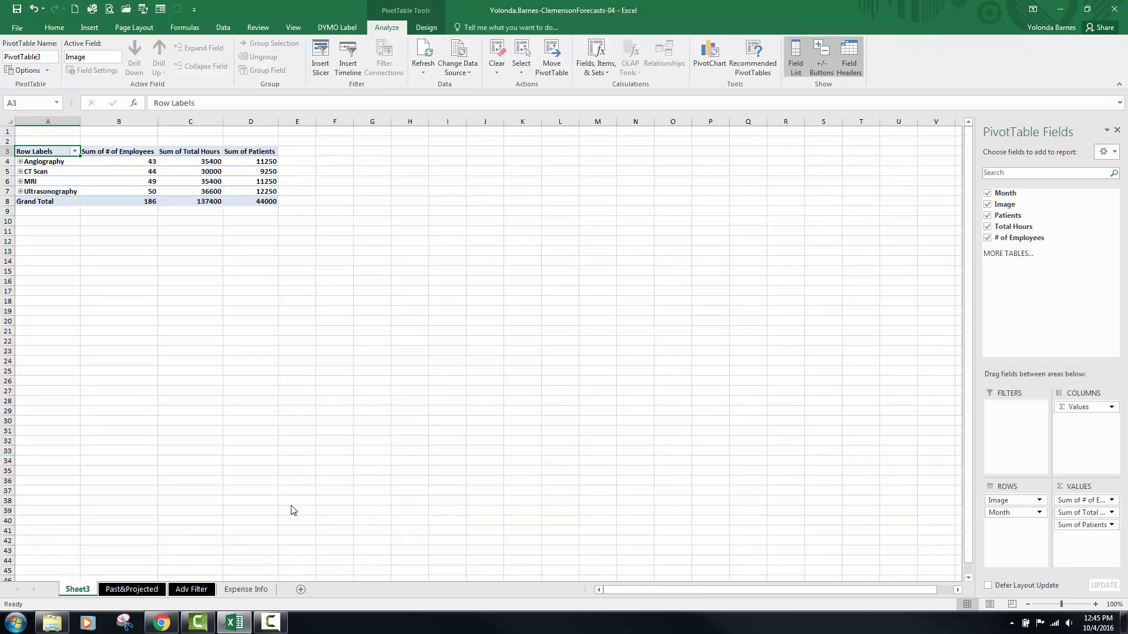
- Rename the new PivotTable's worksheet as PivotTable
{"action": "double_click", "coordinate": [88, 589]}
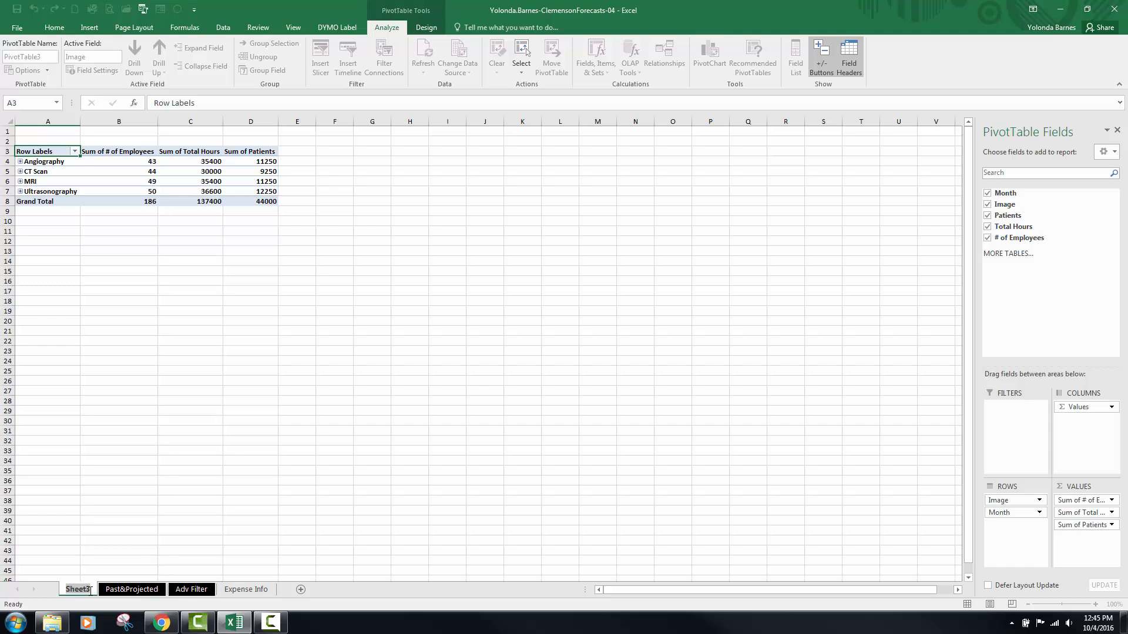
{"action": "type", "text": "Picot T"}
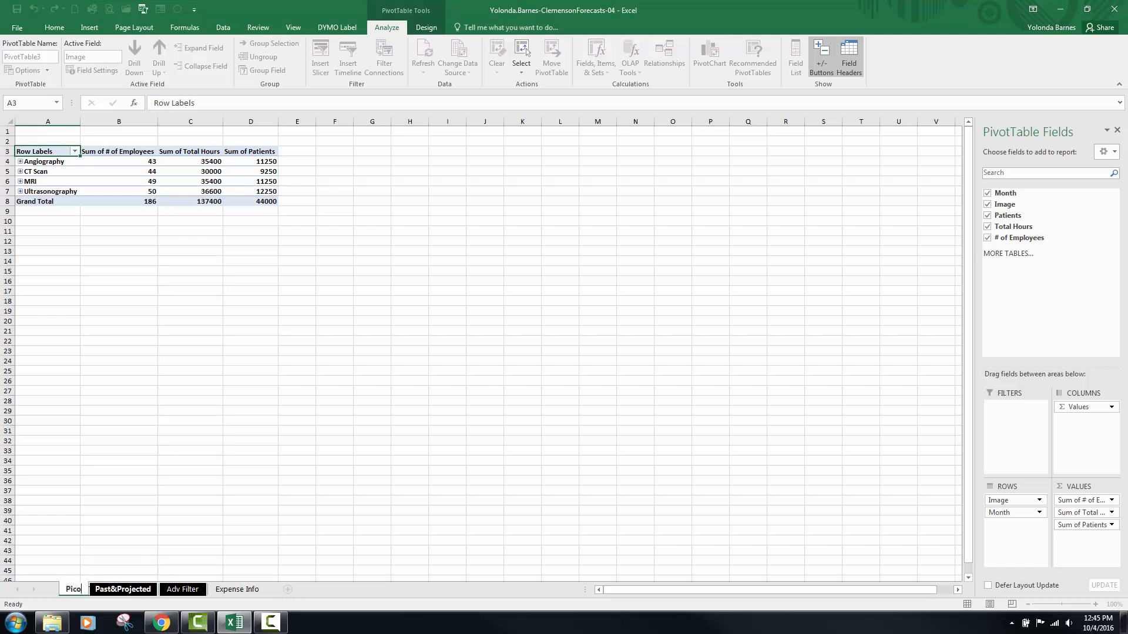
{"action": "key", "text": "BackSpace"}
{"action": "key", "text": "BackSpace"}
{"action": "key", "text": "BackSpace"}
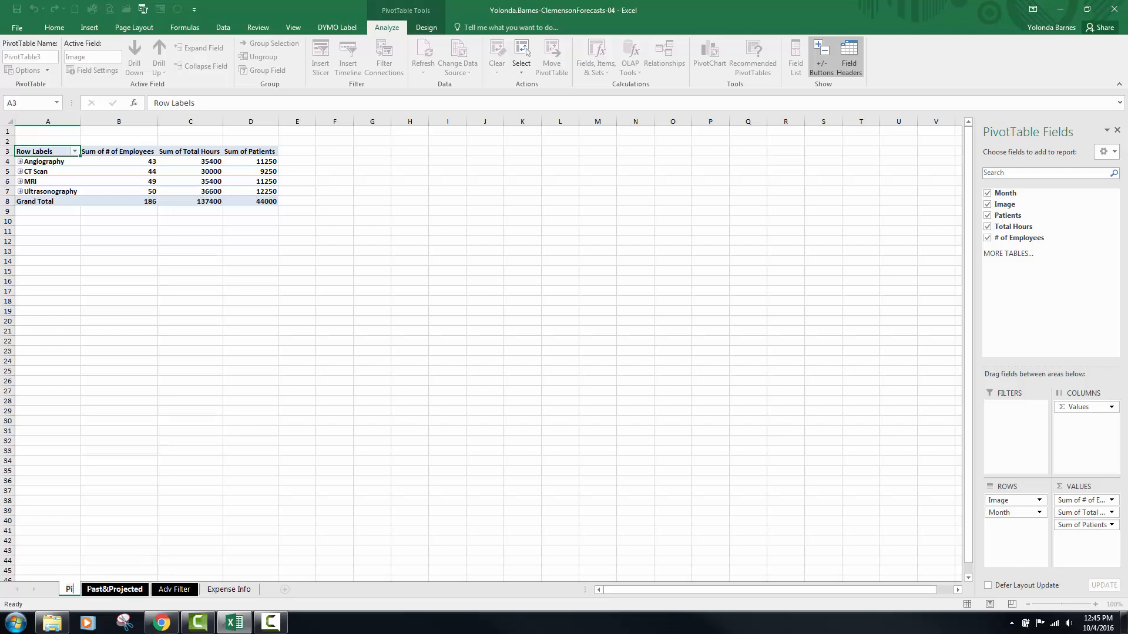
{"action": "type", "text": "votTable"}
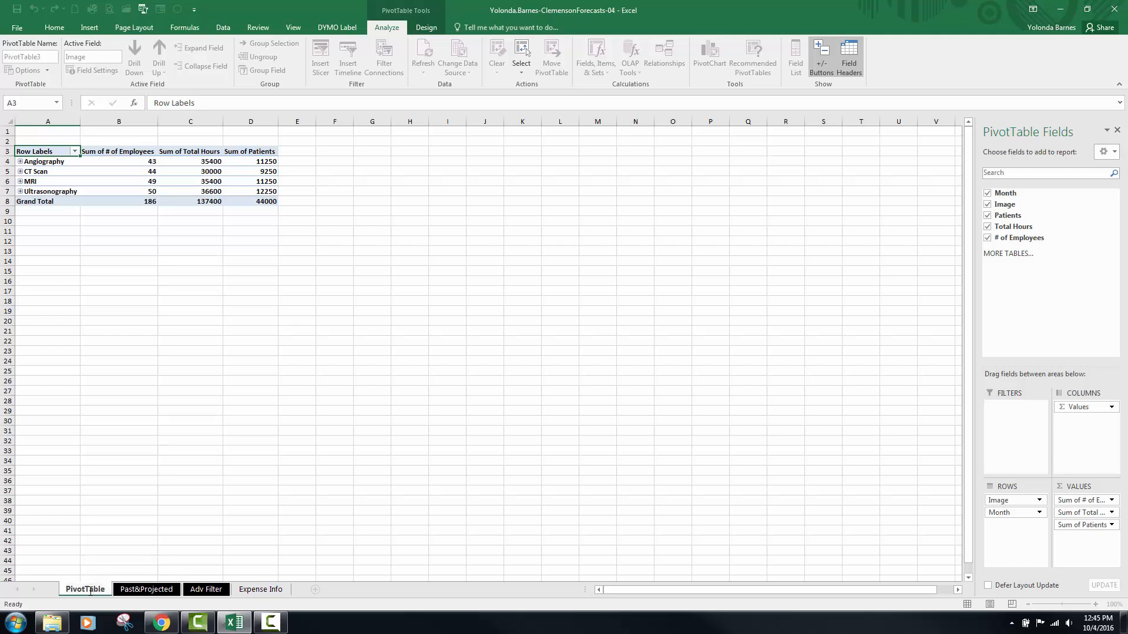
{"action": "key", "text": "Return"}
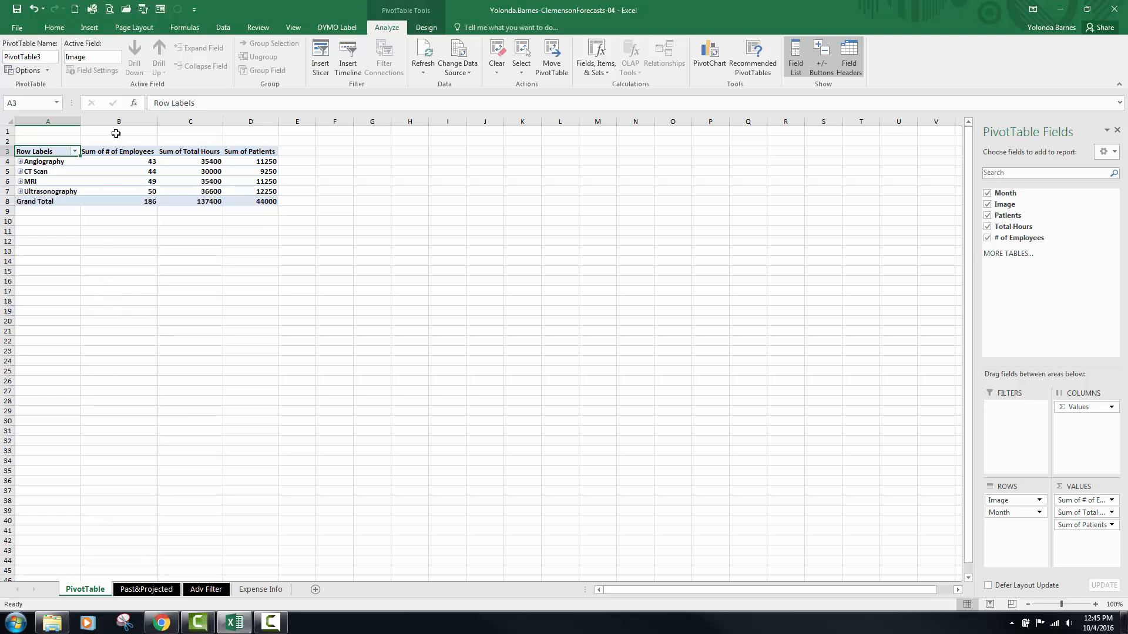
- Insert a Line with Markers PivotChart from the PivotTable and place it beside the table, starting at about F3
{"action": "left_click", "coordinate": [153, 188]}
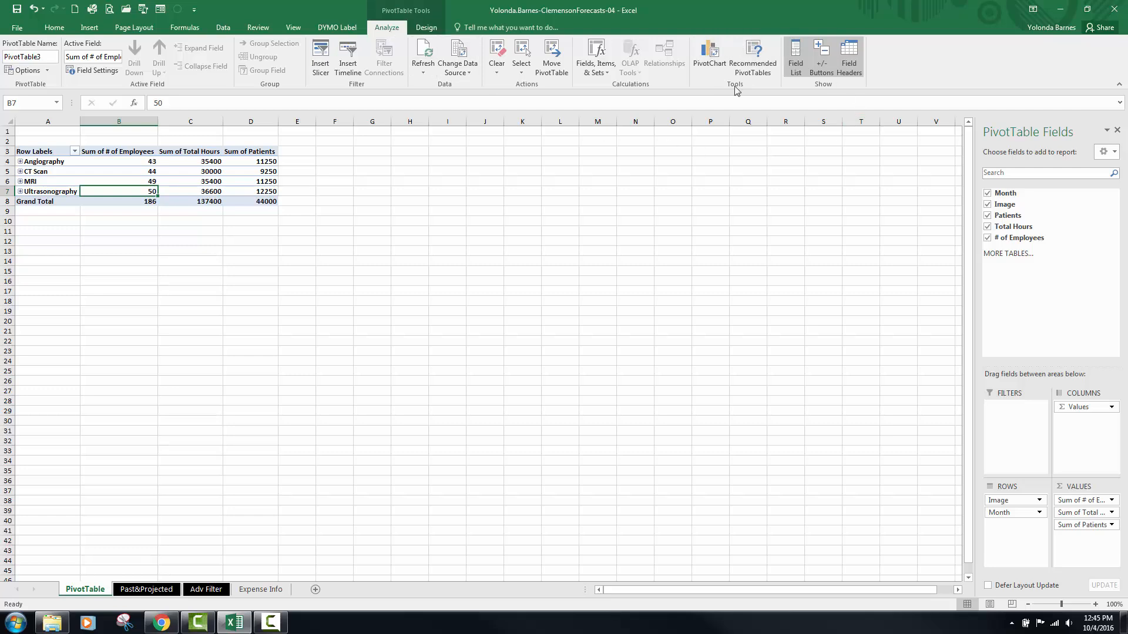
{"action": "left_click", "coordinate": [712, 57]}
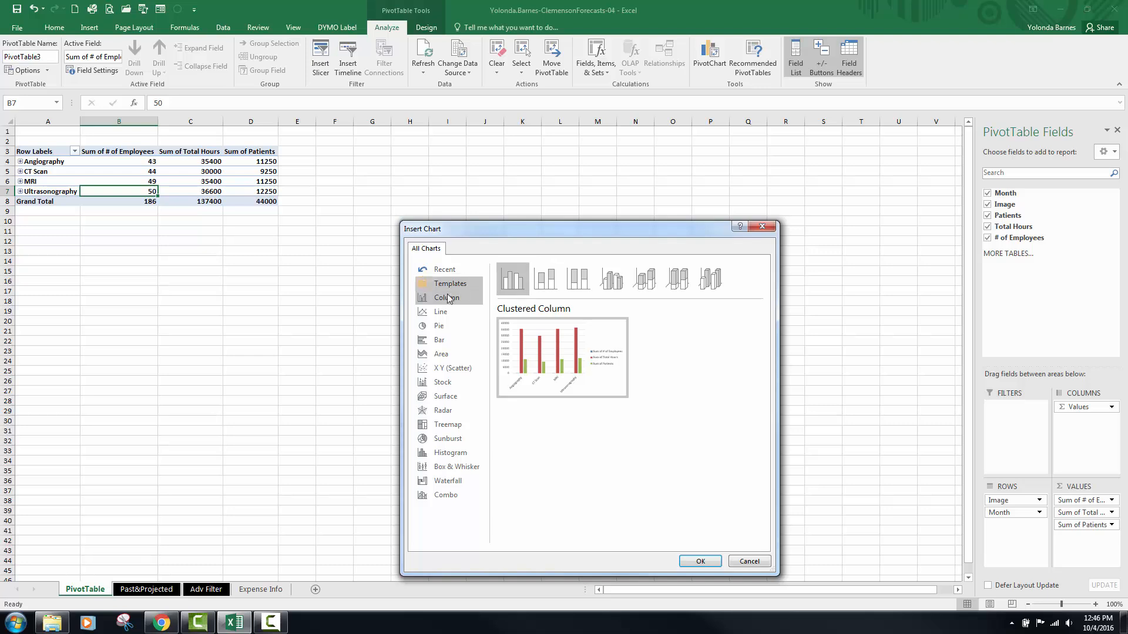
{"action": "left_click", "coordinate": [437, 314]}
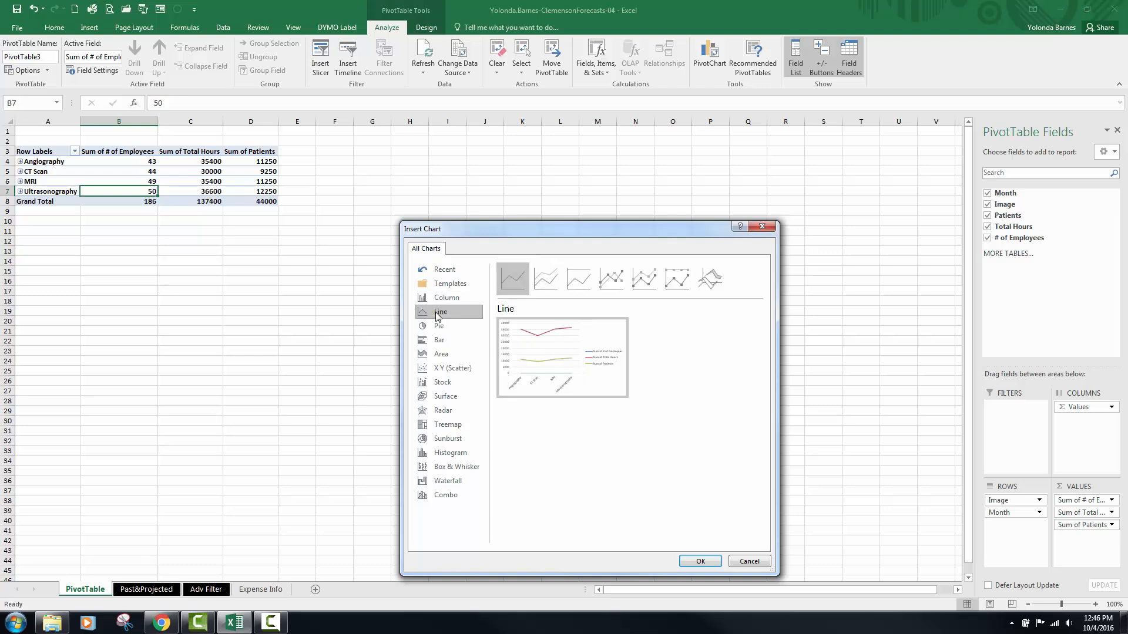
{"action": "left_click", "coordinate": [623, 285]}
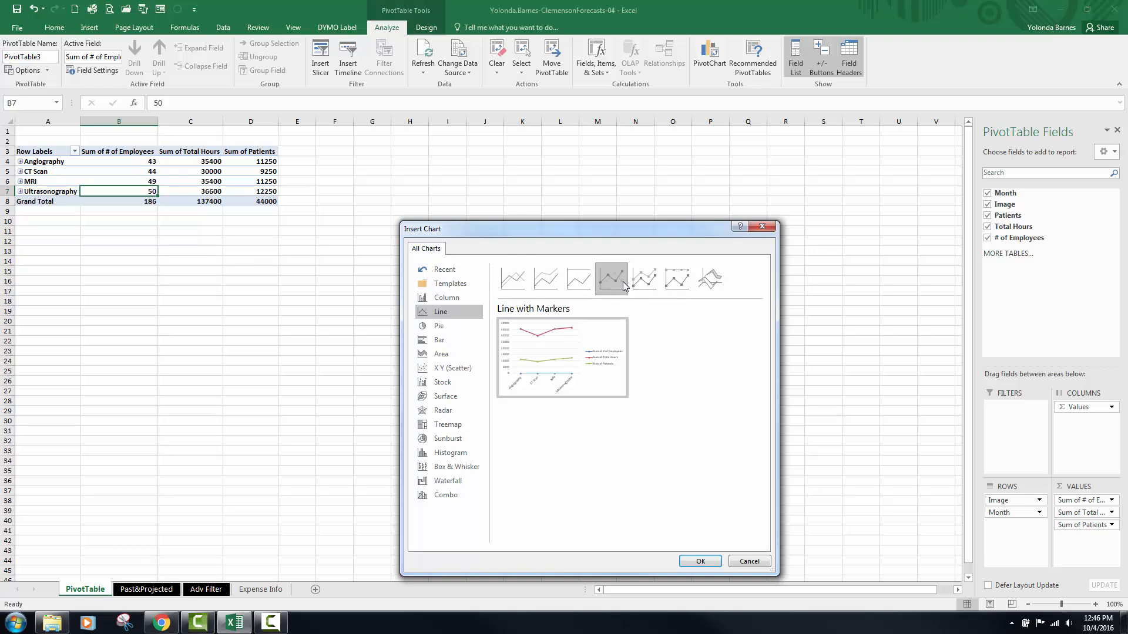
{"action": "left_click", "coordinate": [705, 562]}
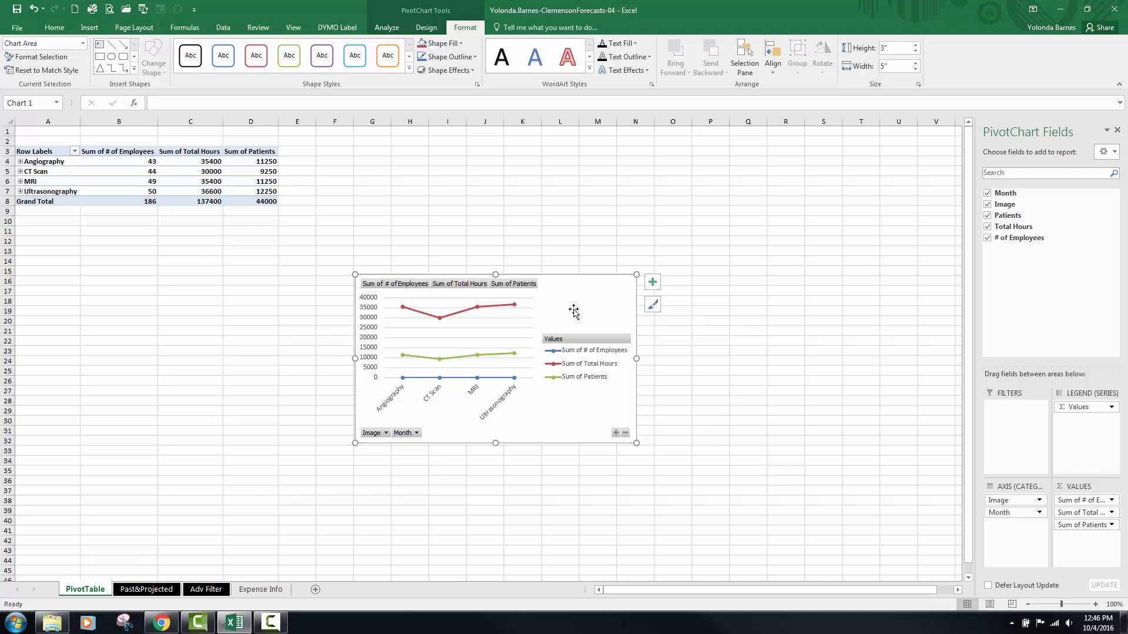
{"action": "left_click_drag", "start_coordinate": [574, 312], "coordinate": [531, 176]}
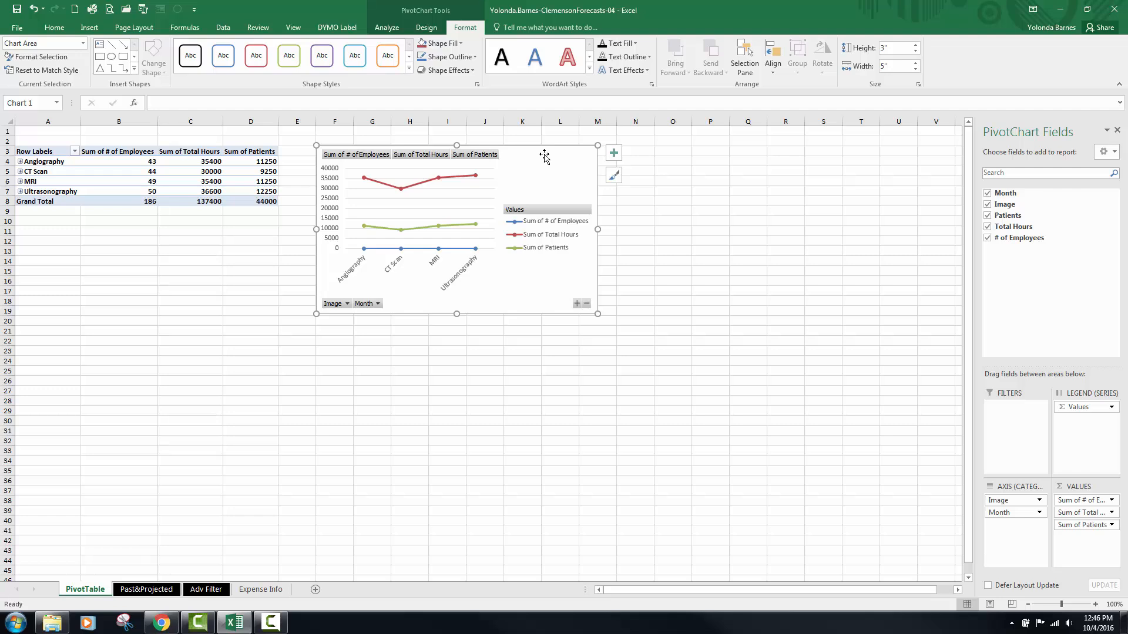
{"action": "left_click", "coordinate": [643, 171]}
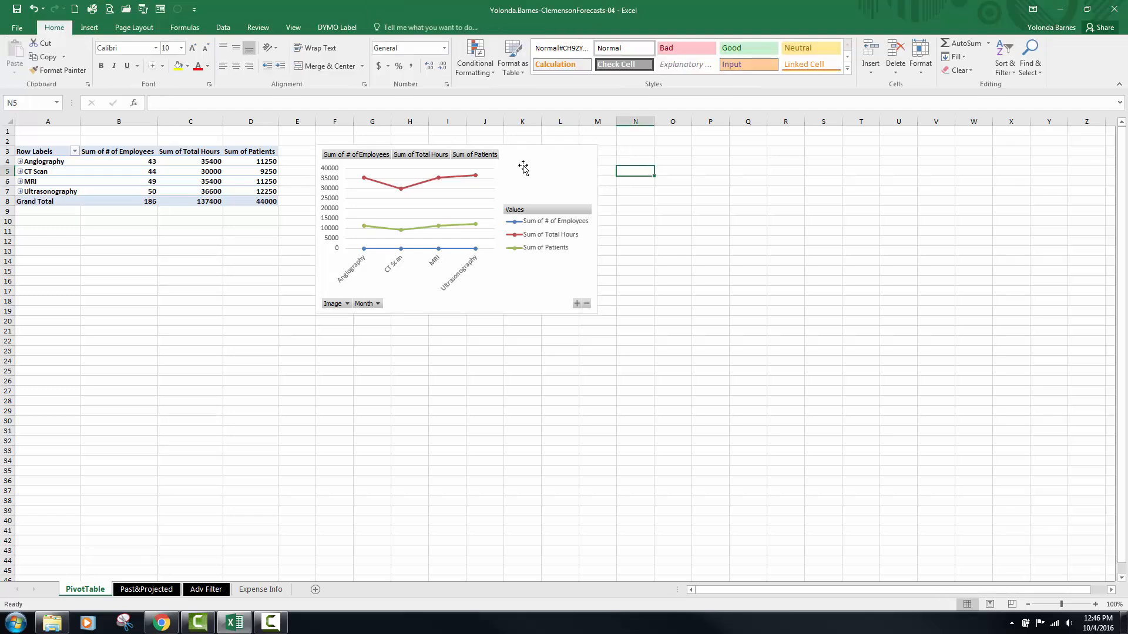
- Remove the # of Employees field from the PivotChart and move the chart closer to the table, to about E3
{"action": "left_click", "coordinate": [545, 165]}
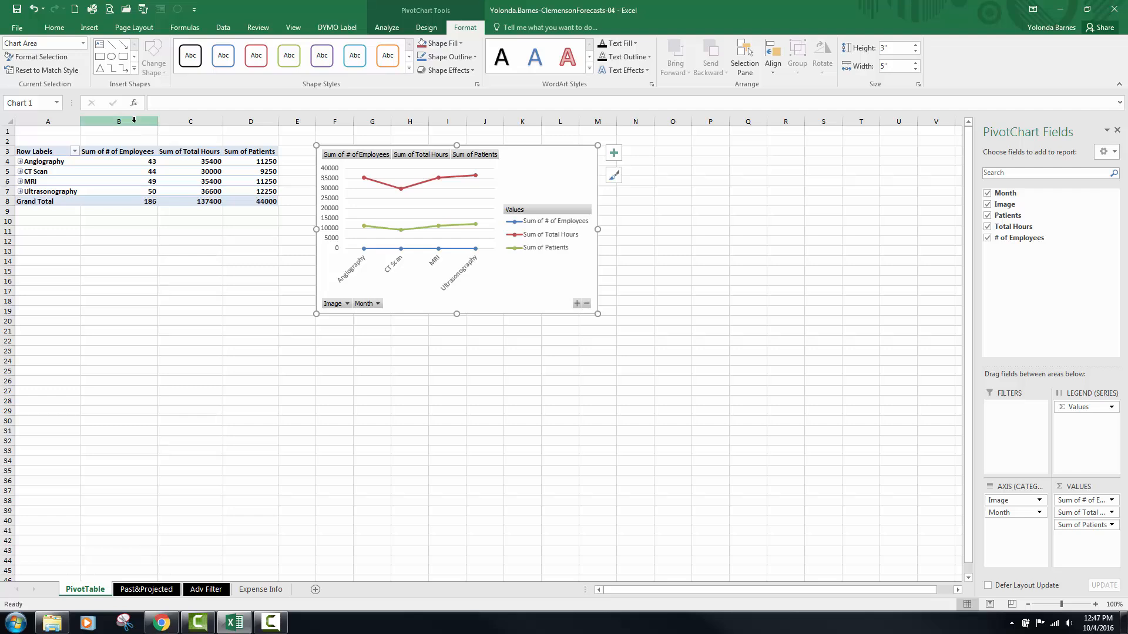
{"action": "left_click", "coordinate": [987, 238]}
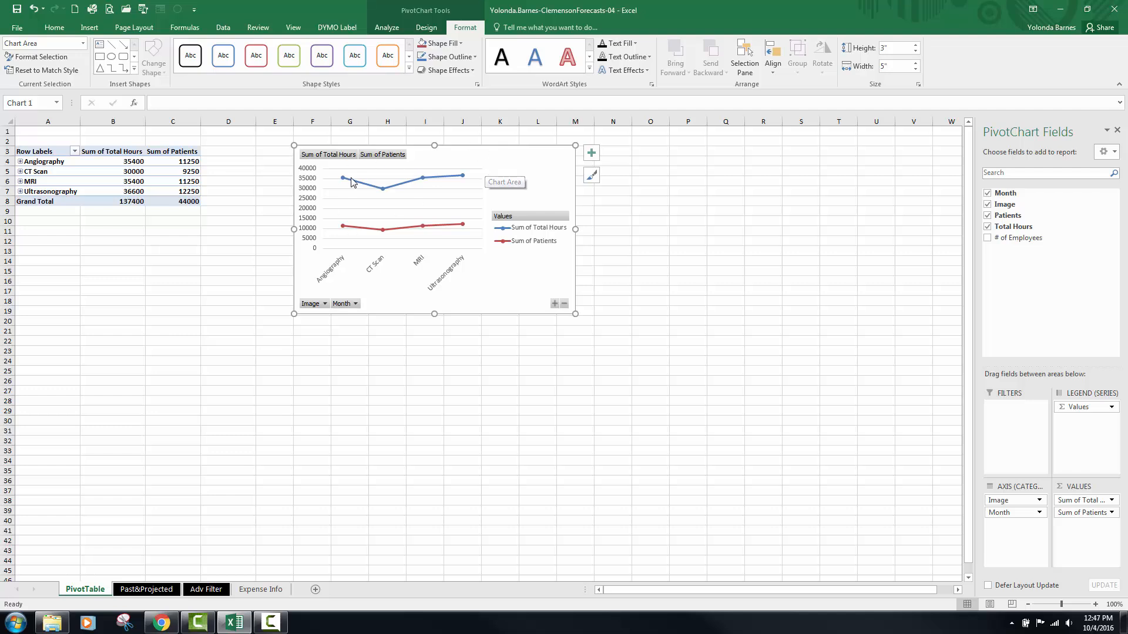
{"action": "left_click_drag", "start_coordinate": [494, 158], "coordinate": [456, 158]}
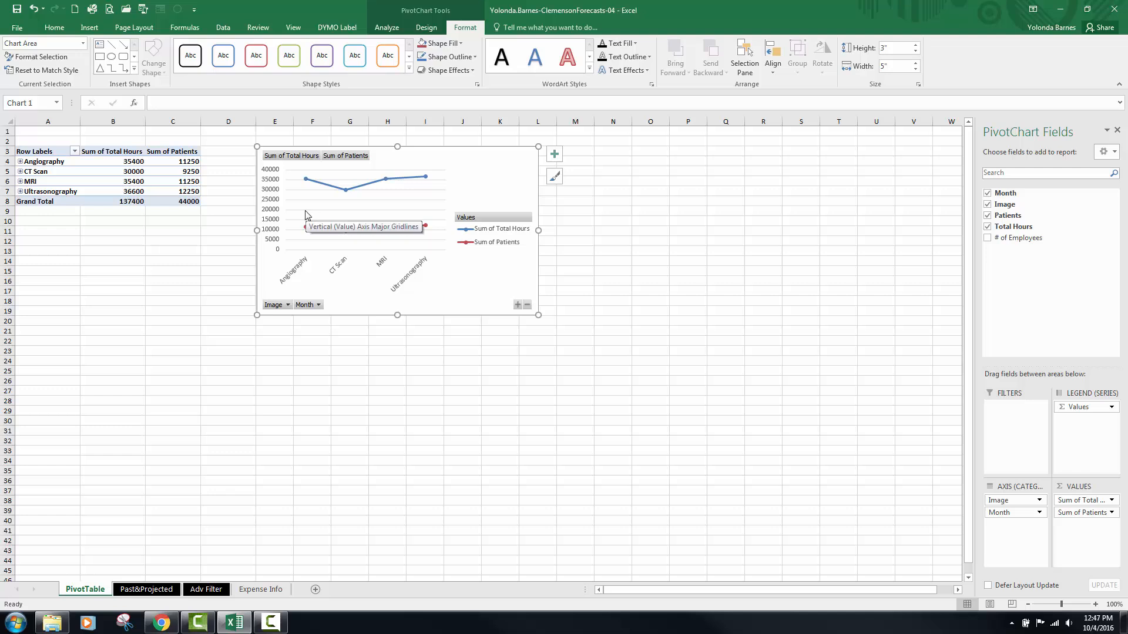
- Unlock cells C5:E60 on the Past&Projected worksheet by clearing their Locked protection setting
{"action": "left_click", "coordinate": [159, 589]}
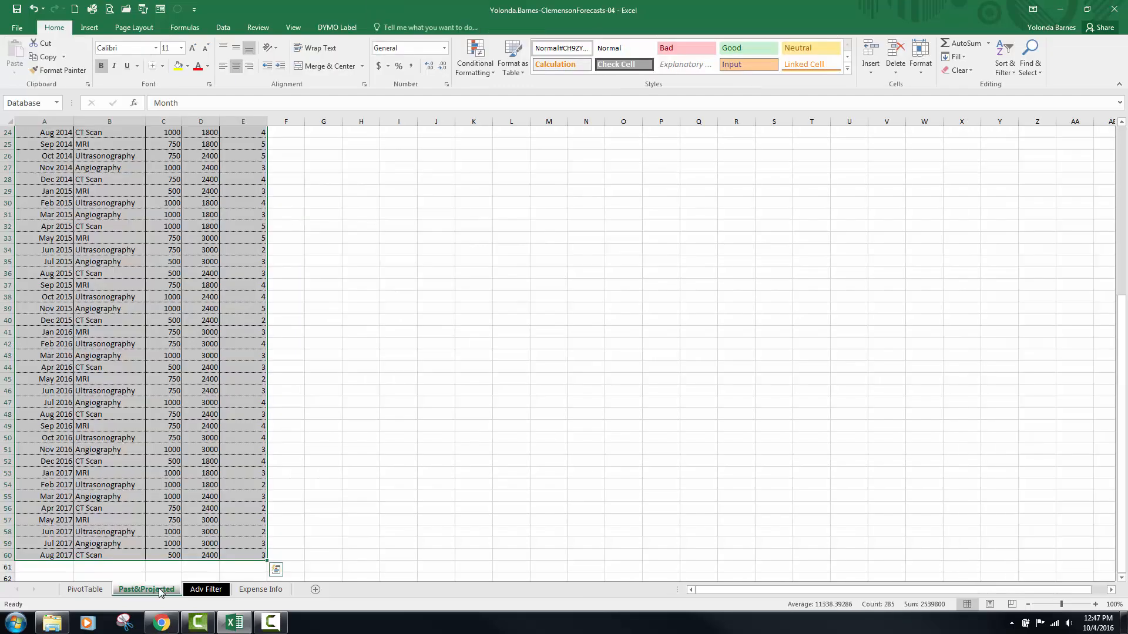
{"action": "scroll", "coordinate": [130, 305], "scroll_direction": "up", "scroll_amount": 8}
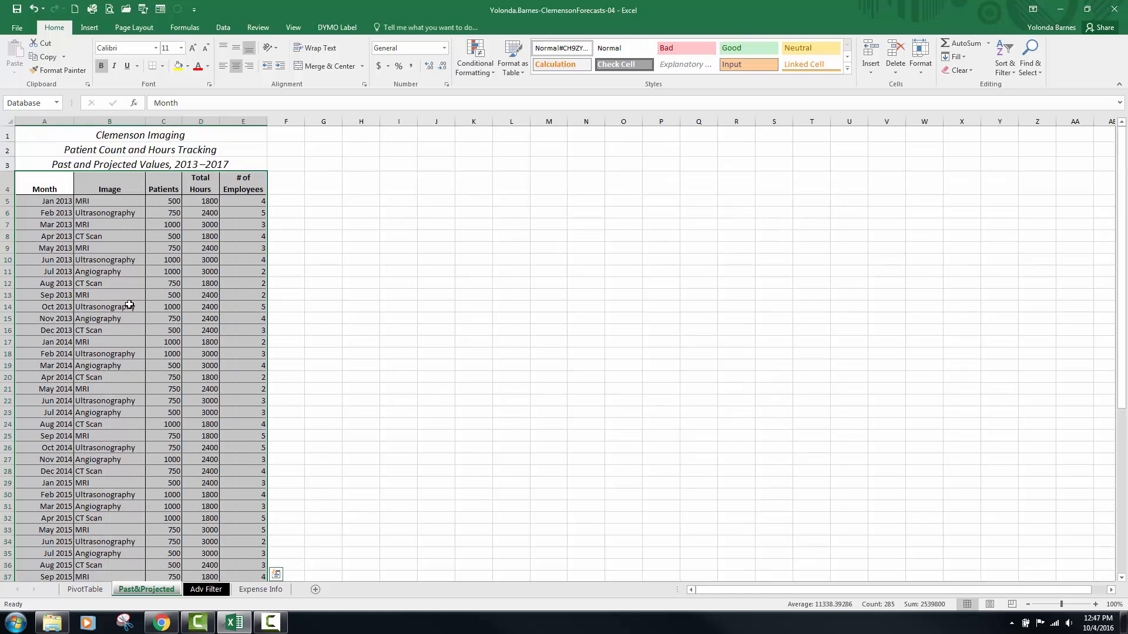
{"action": "left_click", "coordinate": [49, 202]}
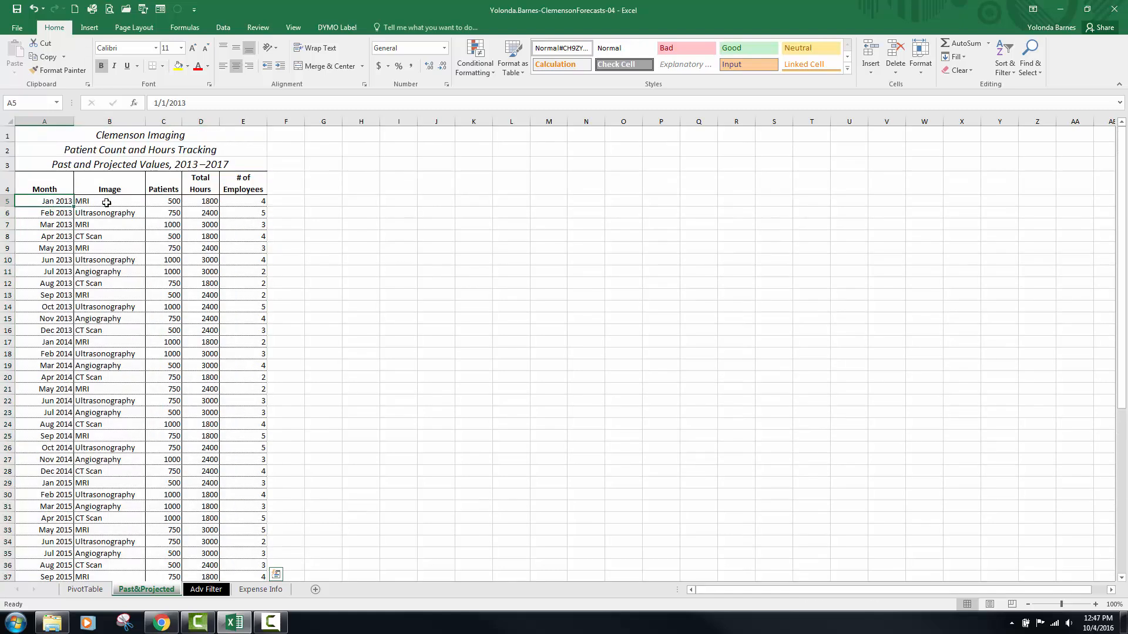
{"action": "left_click", "coordinate": [165, 203]}
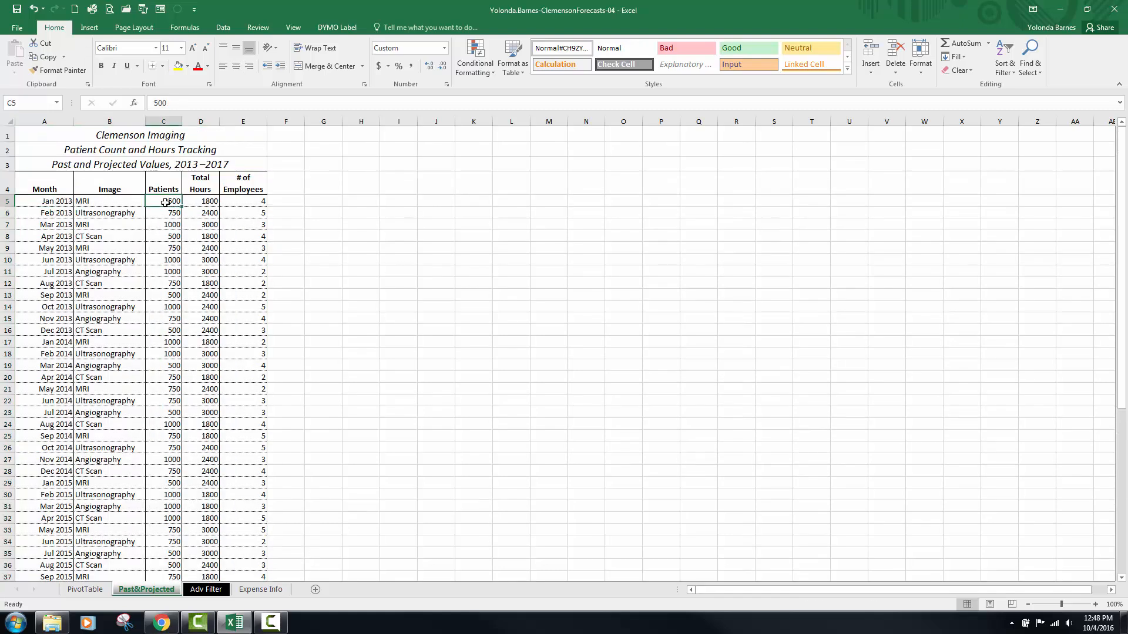
{"action": "left_click_drag", "start_coordinate": [165, 203], "coordinate": [252, 504]}
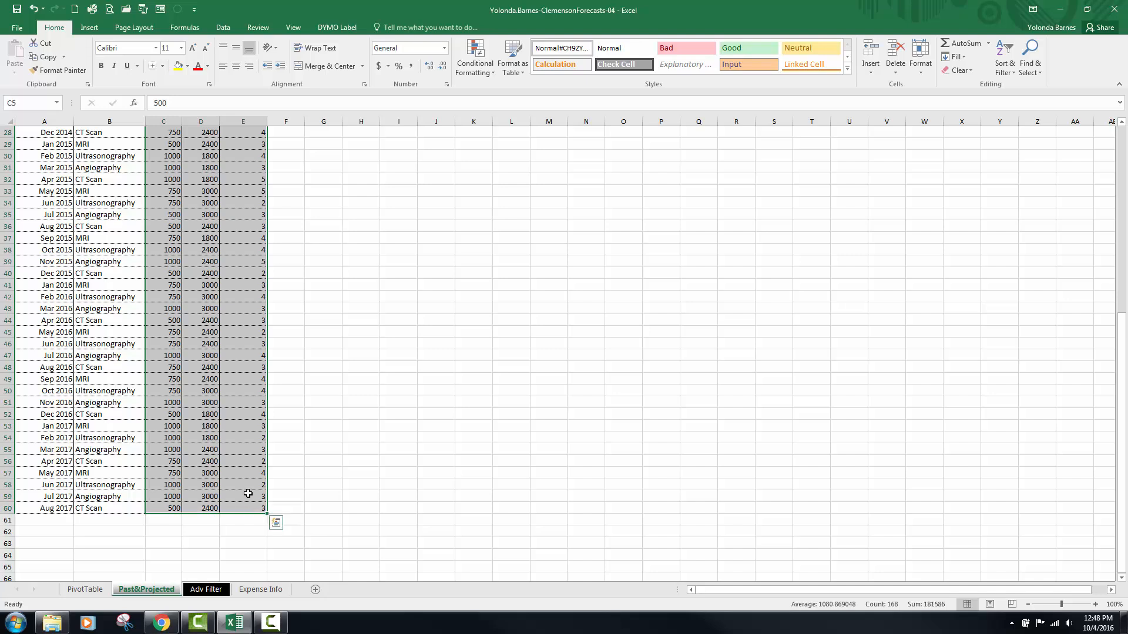
{"action": "right_click", "coordinate": [246, 404]}
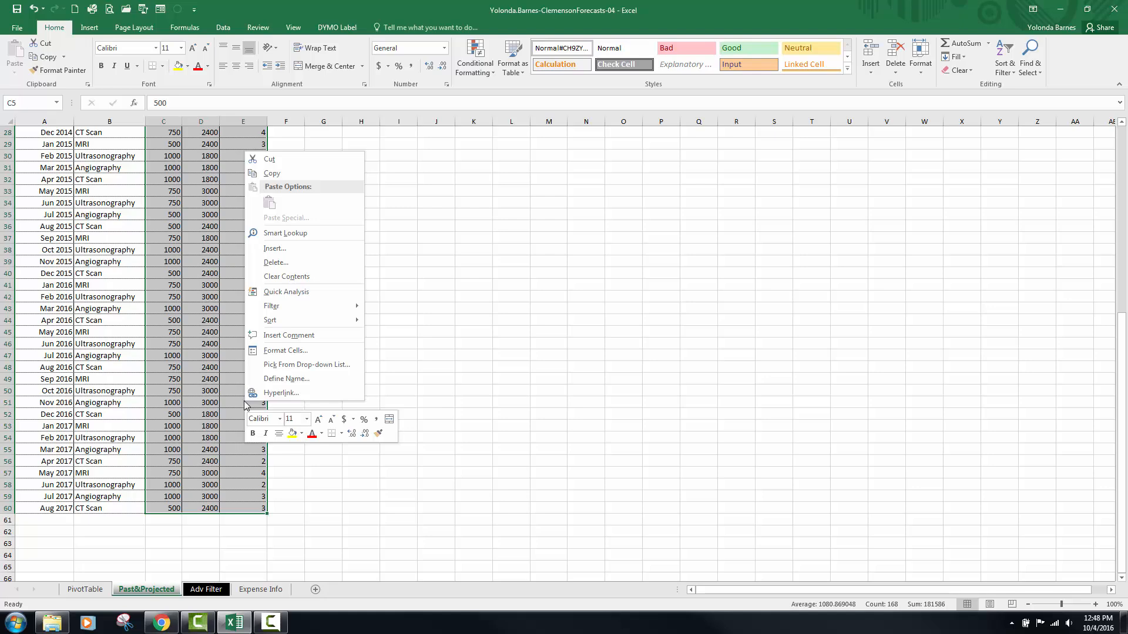
{"action": "left_click", "coordinate": [272, 351]}
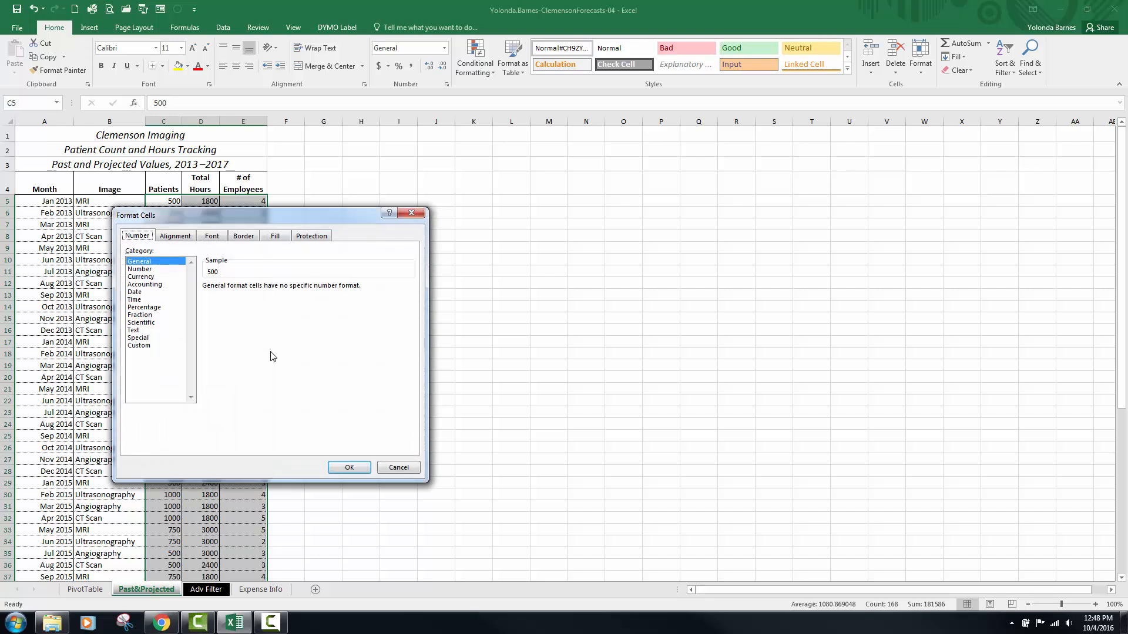
{"action": "left_click", "coordinate": [317, 236]}
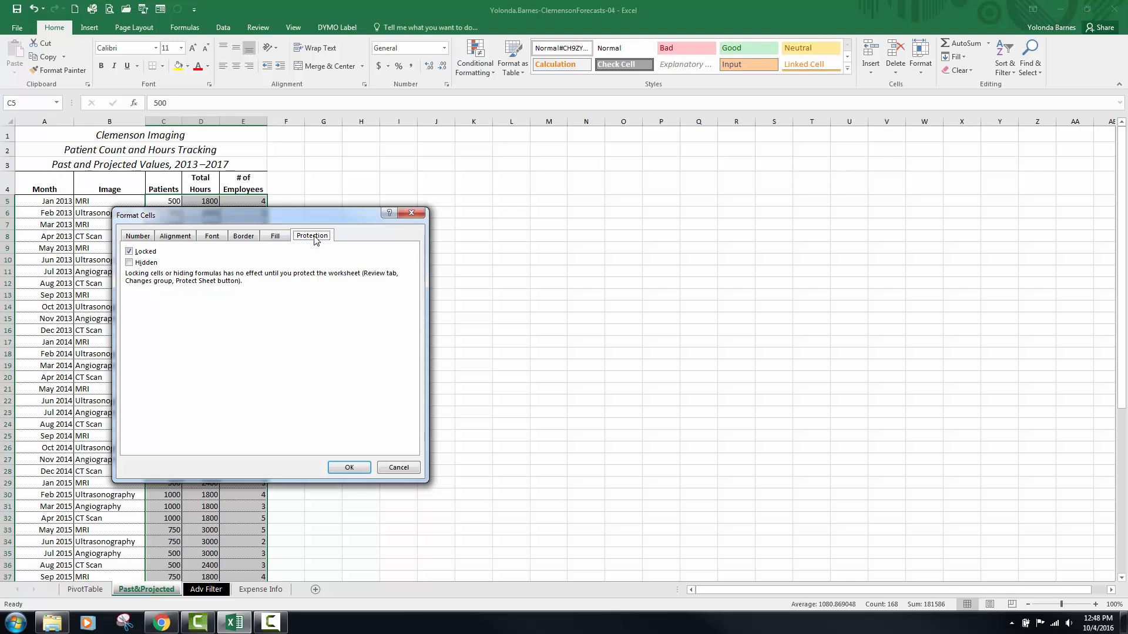
{"action": "left_click", "coordinate": [130, 254]}
{"action": "left_click", "coordinate": [358, 469]}
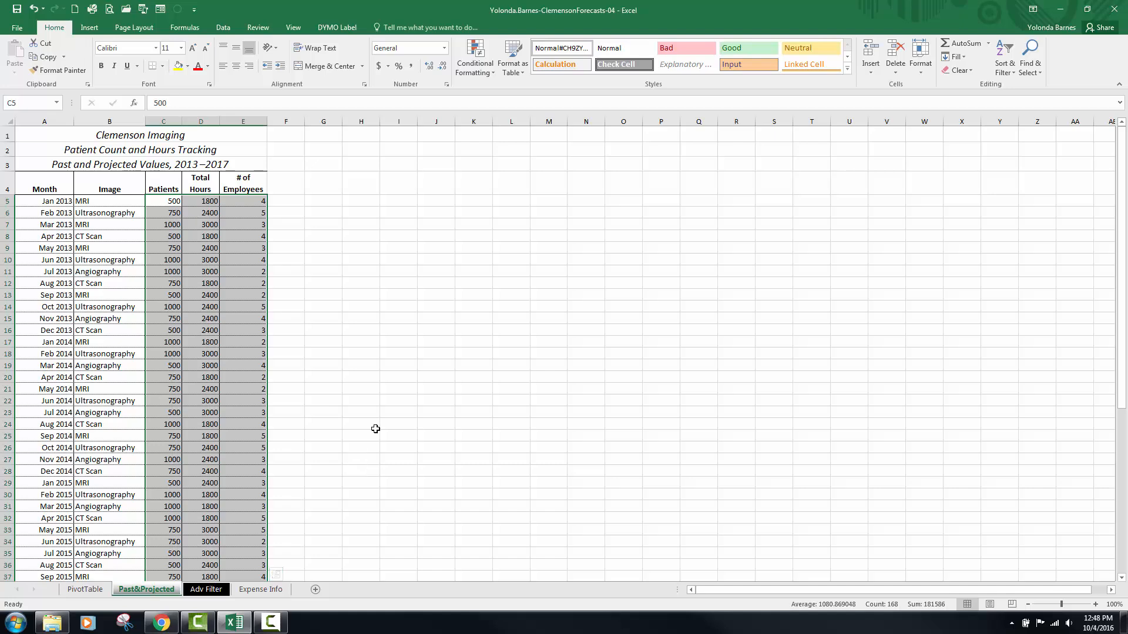
- Protect the Past&Projected worksheet, entering and confirming the sheet password while keeping selection of locked and unlocked cells allowed
{"action": "left_click", "coordinate": [265, 27]}
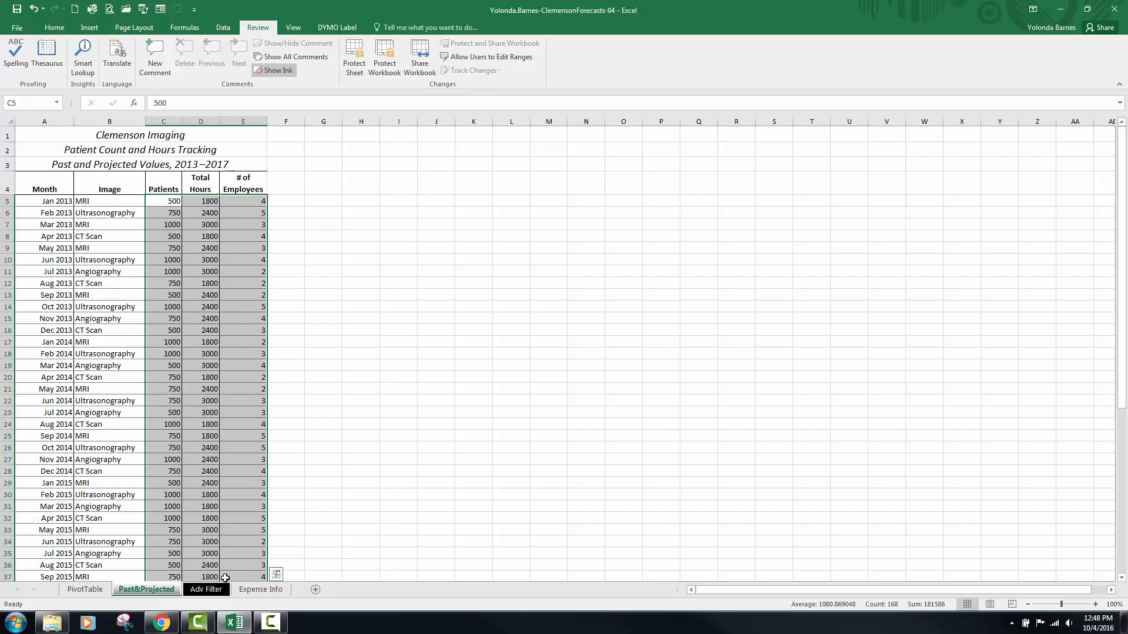
{"action": "left_click", "coordinate": [356, 59]}
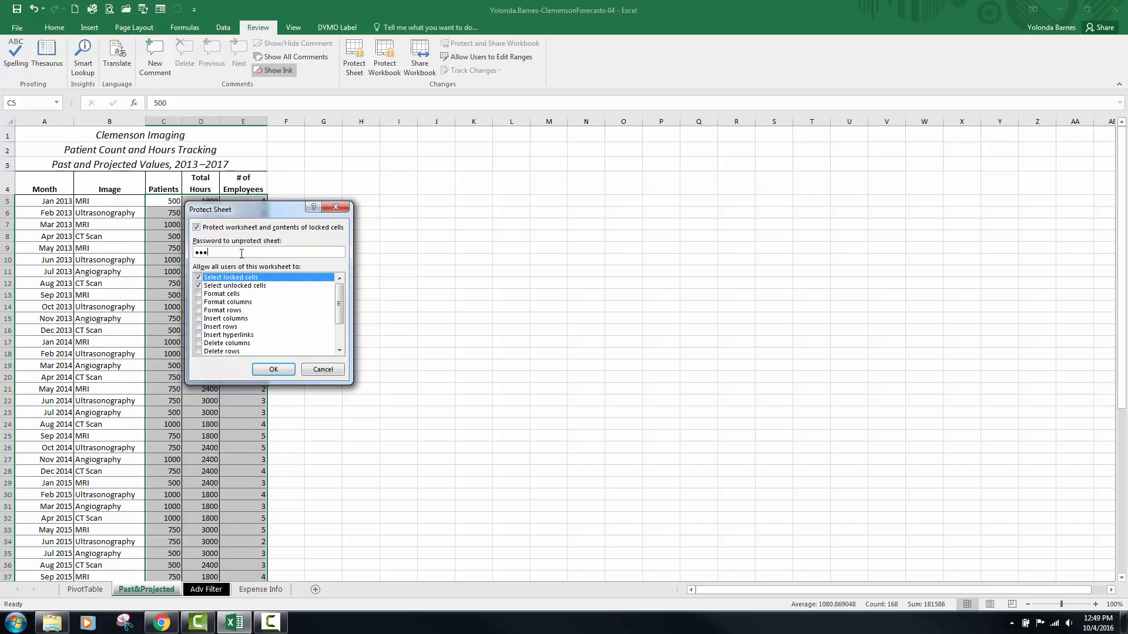
{"action": "left_click", "coordinate": [268, 373]}
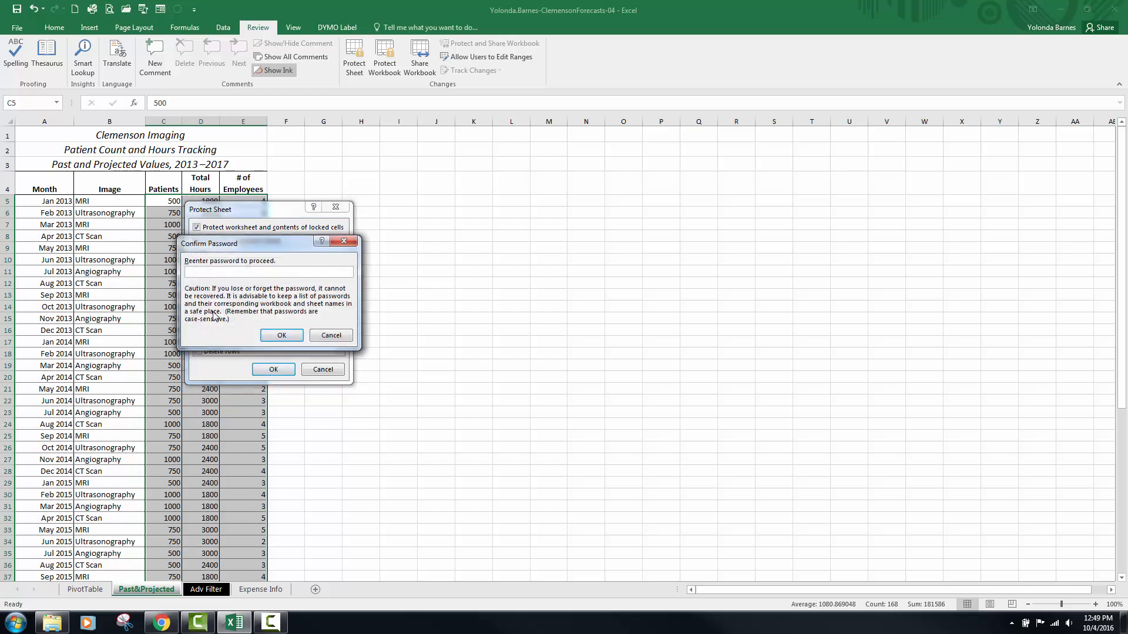
{"action": "type", "text": "•••"}
{"action": "left_click", "coordinate": [267, 336]}
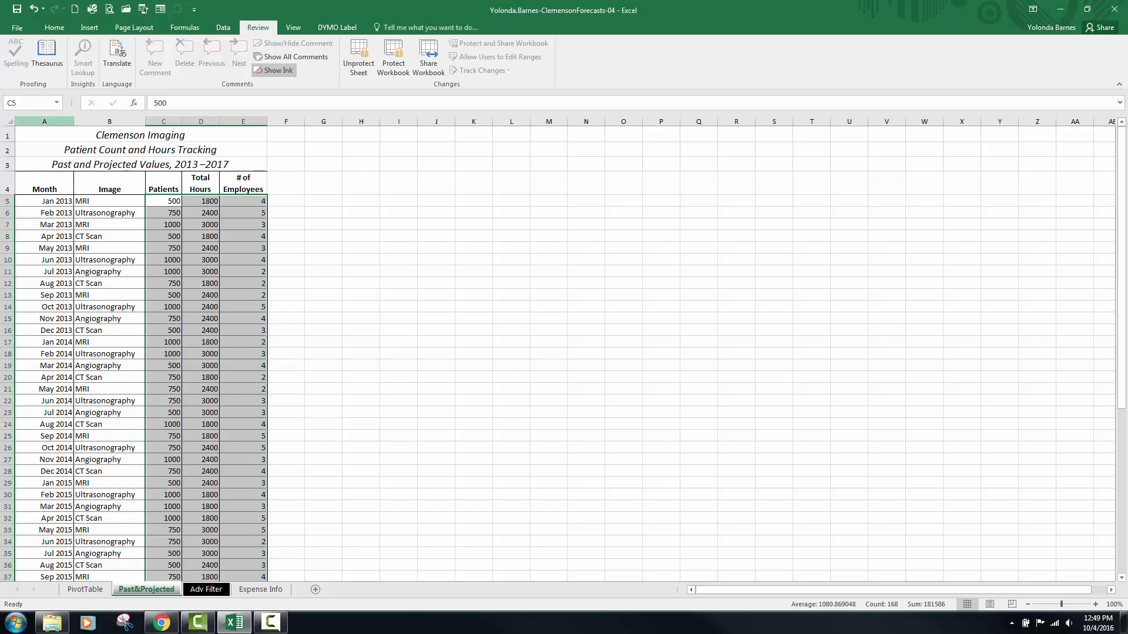
- Save the workbook, including over the existing ClemensonForecasts-04 file in the Chapter 4 folder as an Excel Workbook
{"action": "left_click", "coordinate": [17, 9]}
{"action": "left_click", "coordinate": [676, 306]}
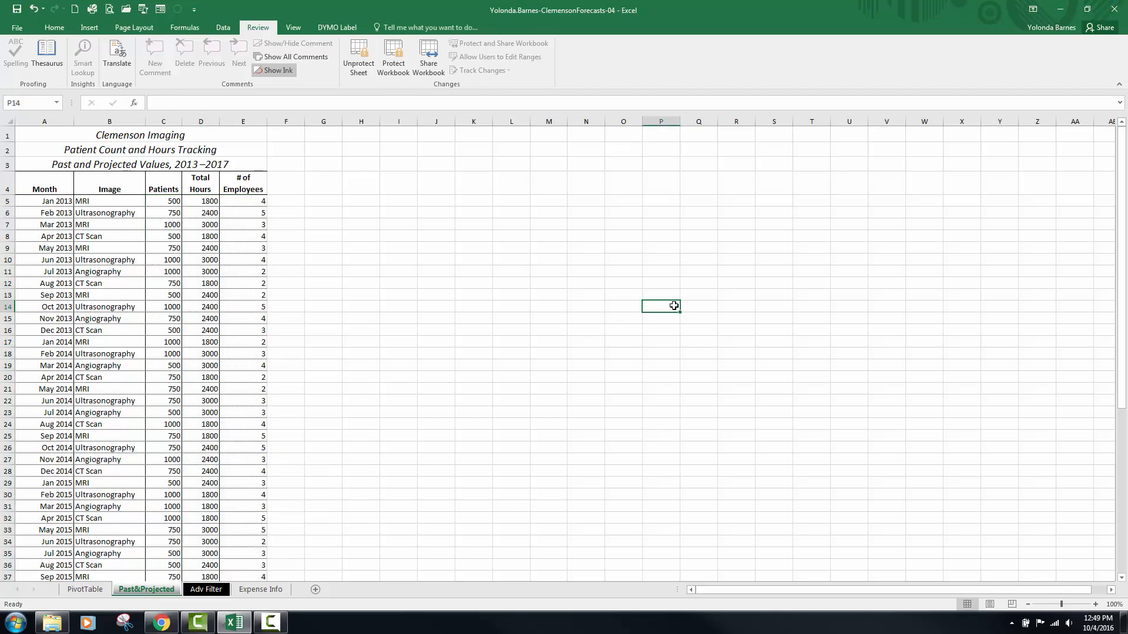
{"action": "key", "text": "F12"}
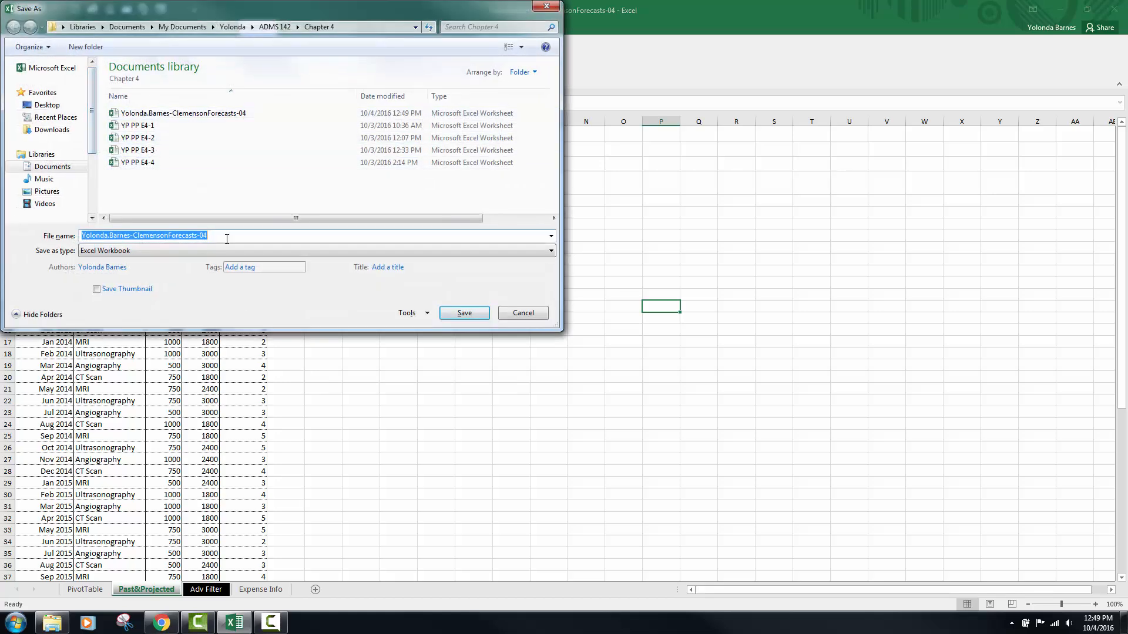
{"action": "left_click", "coordinate": [238, 114]}
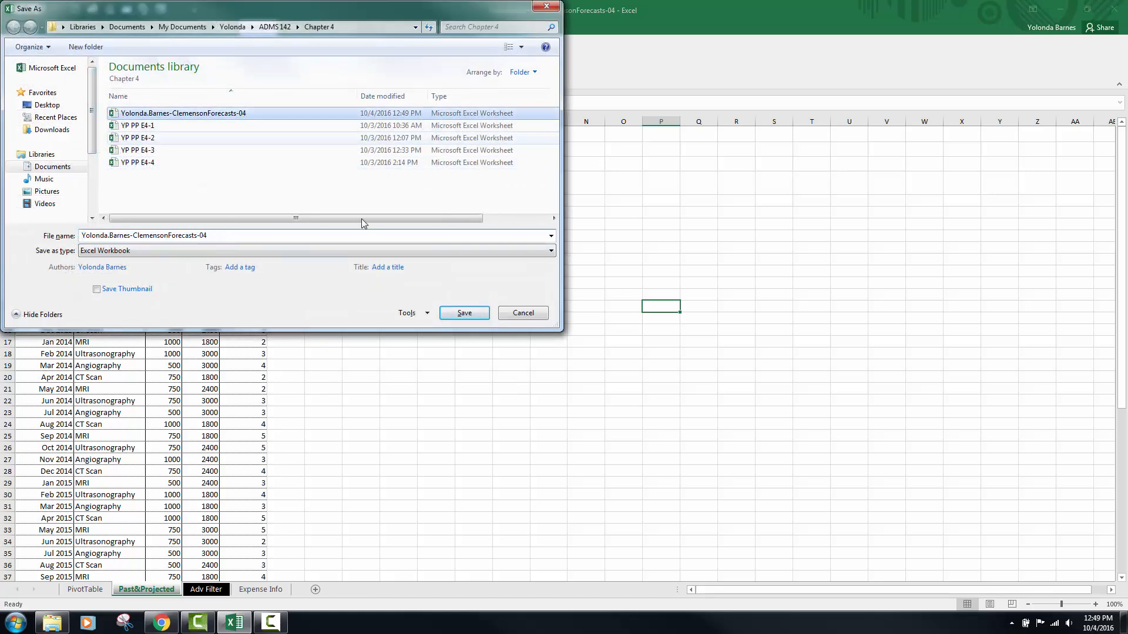
{"action": "left_click", "coordinate": [463, 312]}
{"action": "key", "text": "Return"}
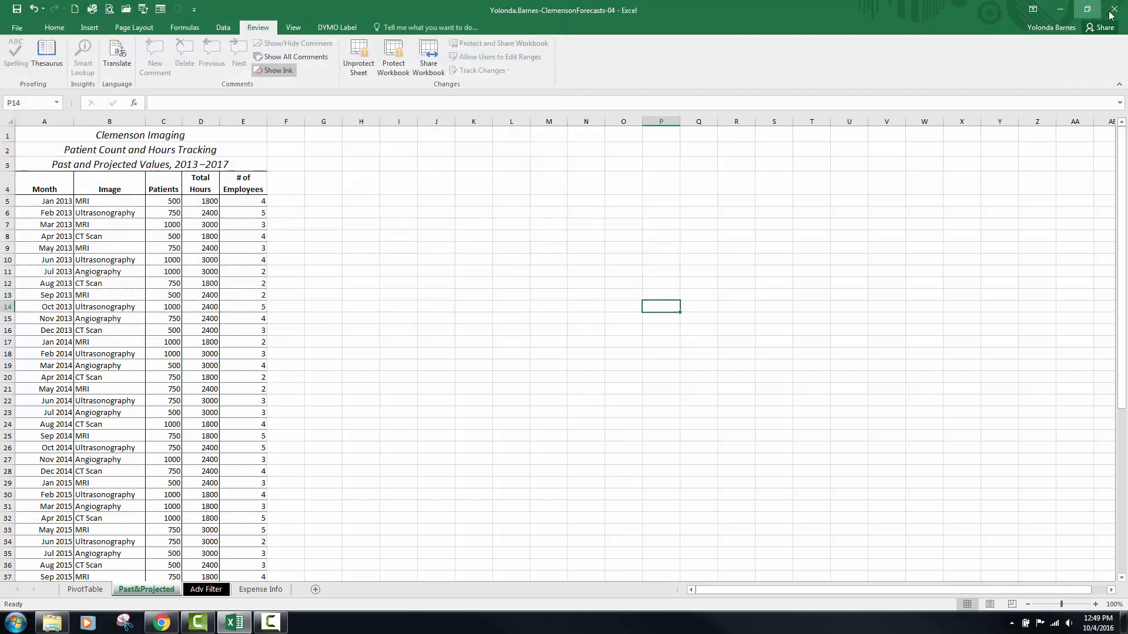
- Close the workbook and upload the saved ClemensonForecasts-04 file to the Guided Project 4-3 page in SIMnet
{"action": "left_click", "coordinate": [1114, 10]}
{"action": "left_click", "coordinate": [615, 257]}
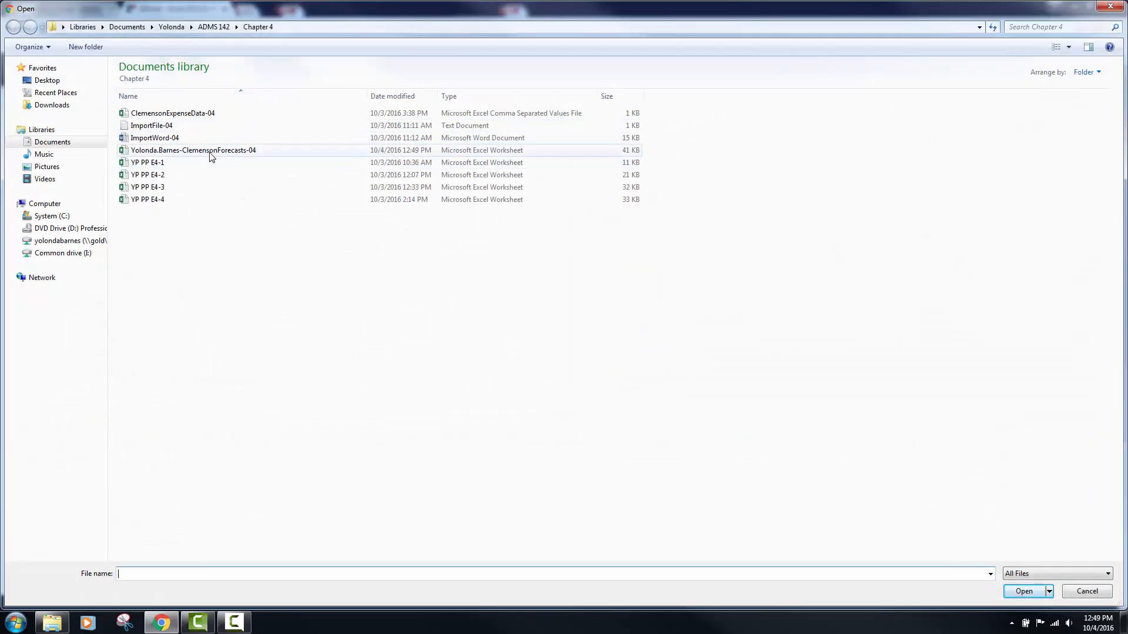
{"action": "left_click", "coordinate": [212, 151]}
{"action": "left_click", "coordinate": [1023, 592]}
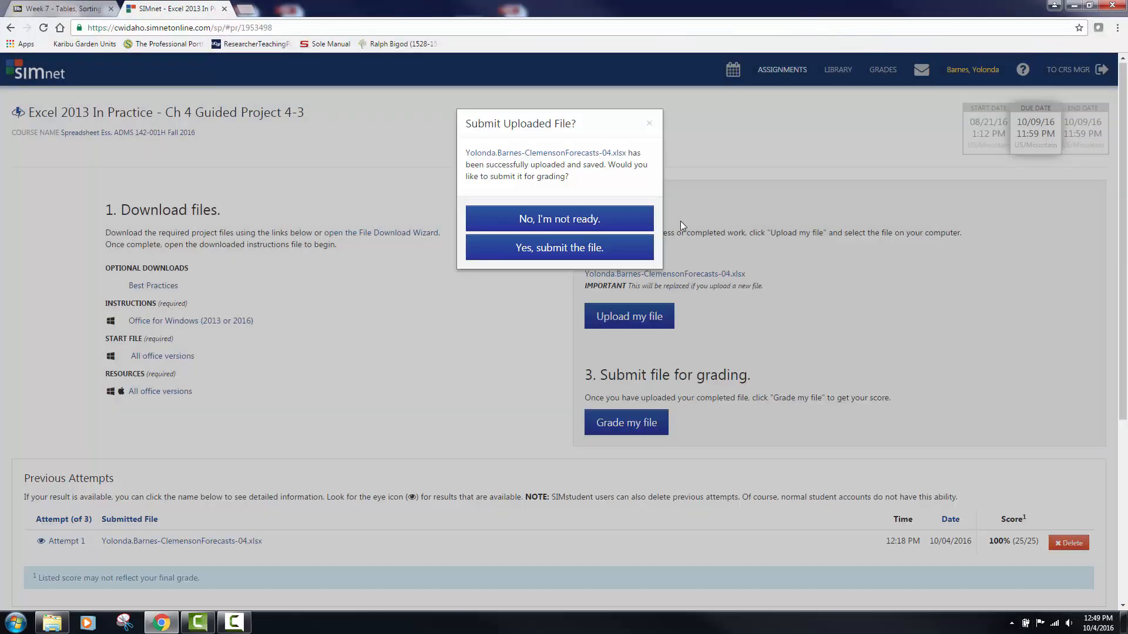
- Submit the uploaded ClemensonForecasts-04 file for grading and review the scored task list
{"action": "left_click", "coordinate": [615, 246]}
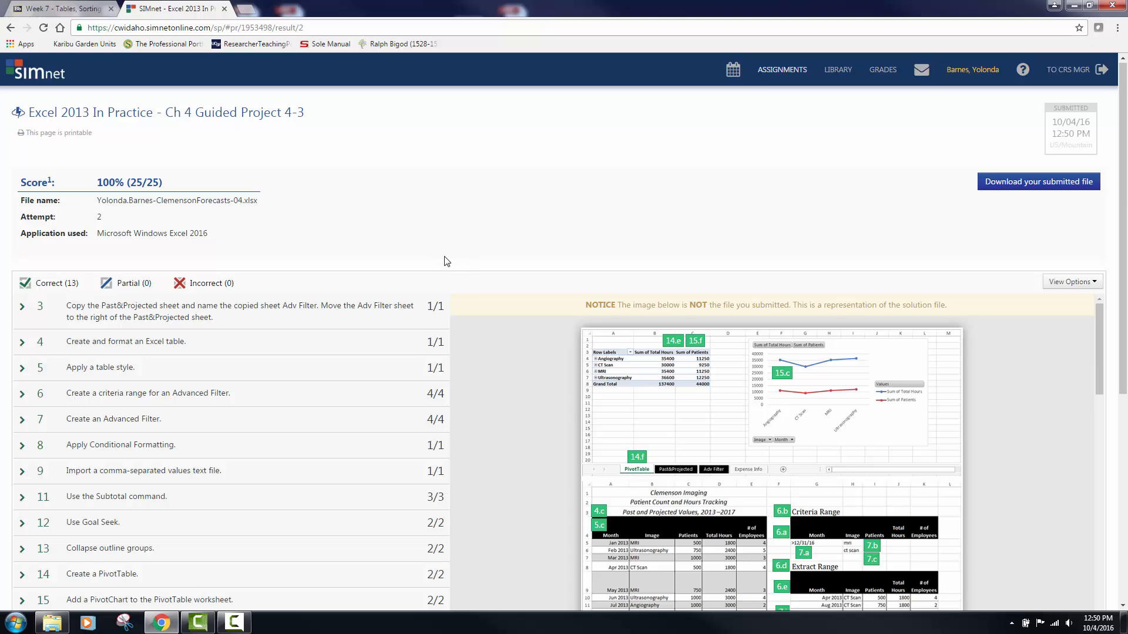
{"action": "scroll", "coordinate": [364, 215], "scroll_direction": "down", "scroll_amount": 6}
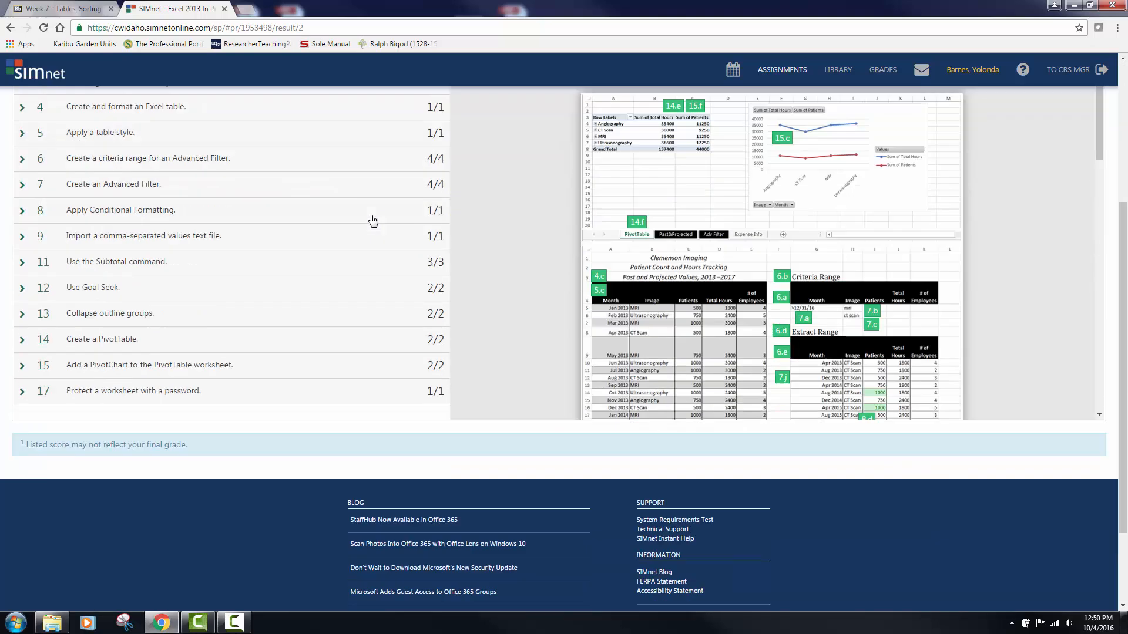
{"action": "scroll", "coordinate": [294, 253], "scroll_direction": "up", "scroll_amount": 3}
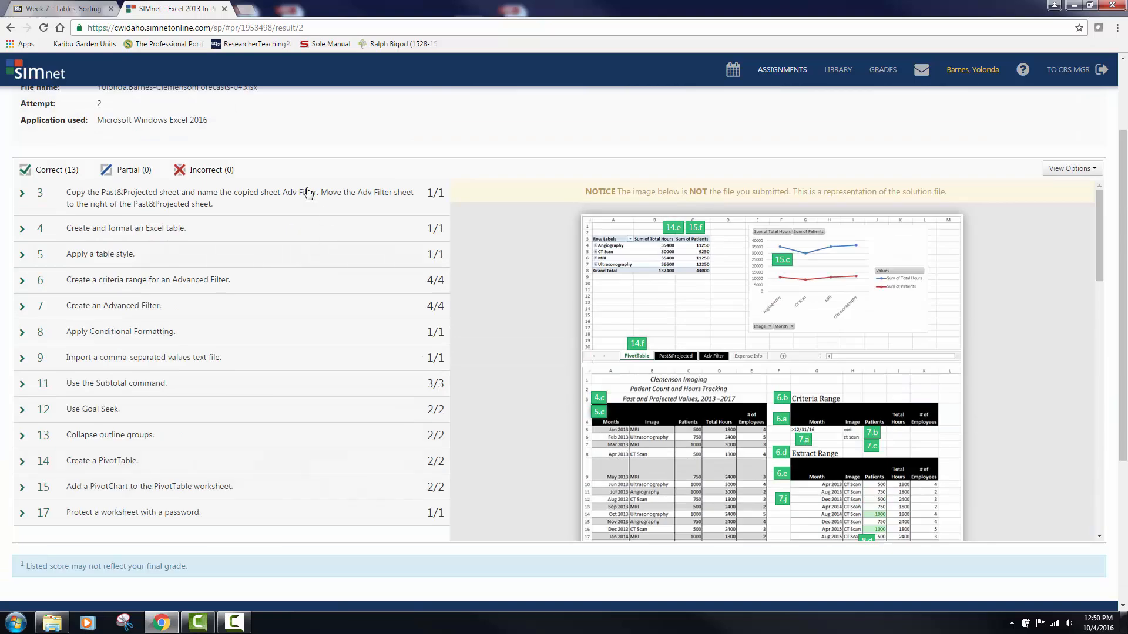